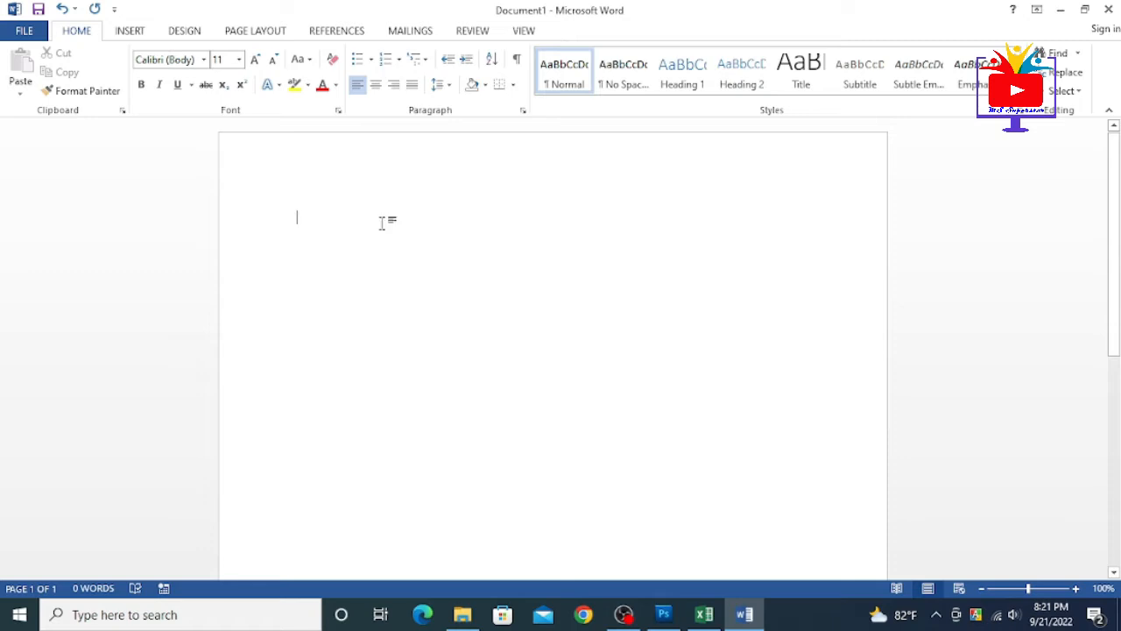
Insert the signature picture IMG_20170316_0004 from the Personal File folder into the document.
{"action": "left_click", "coordinate": [131, 33]}
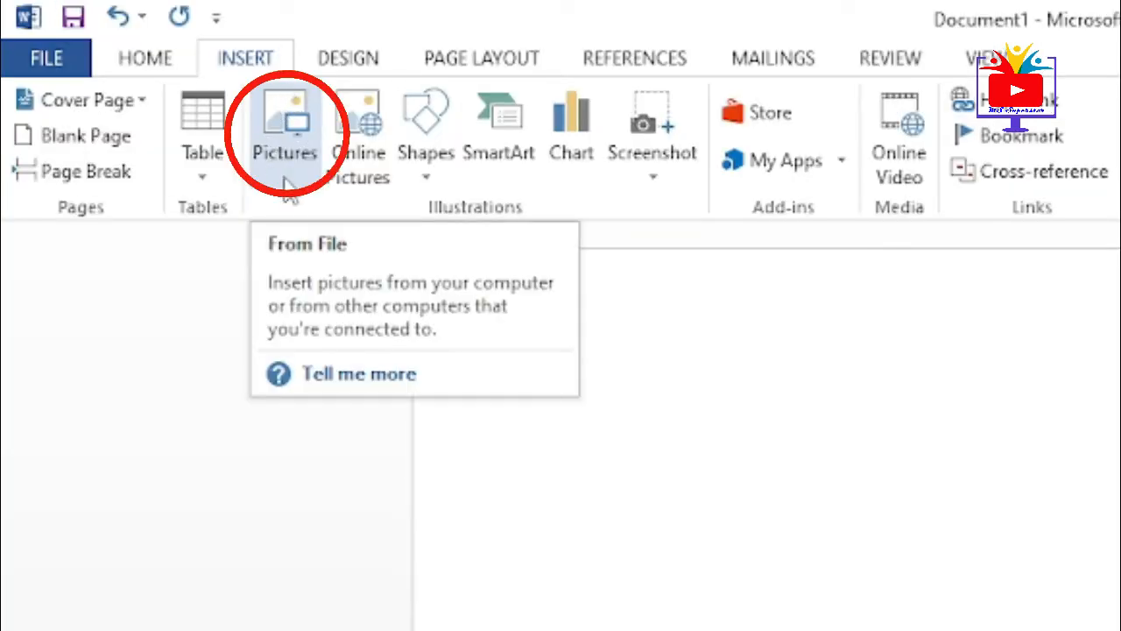
{"action": "left_click", "coordinate": [288, 135]}
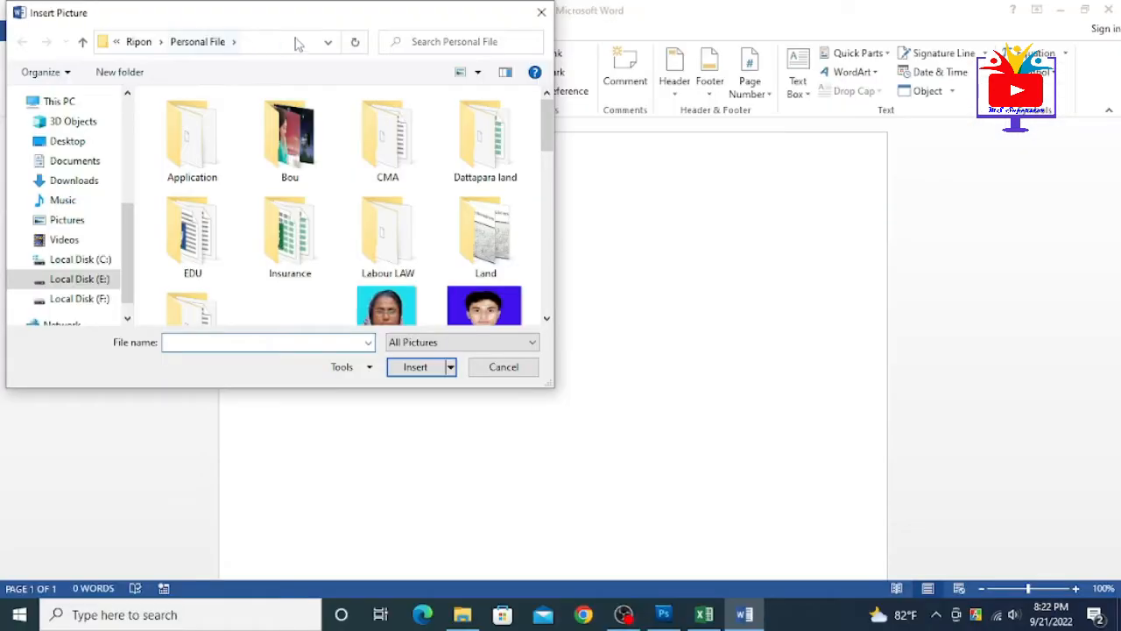
{"action": "left_click_drag", "start_coordinate": [500, 61], "coordinate": [507, 61]}
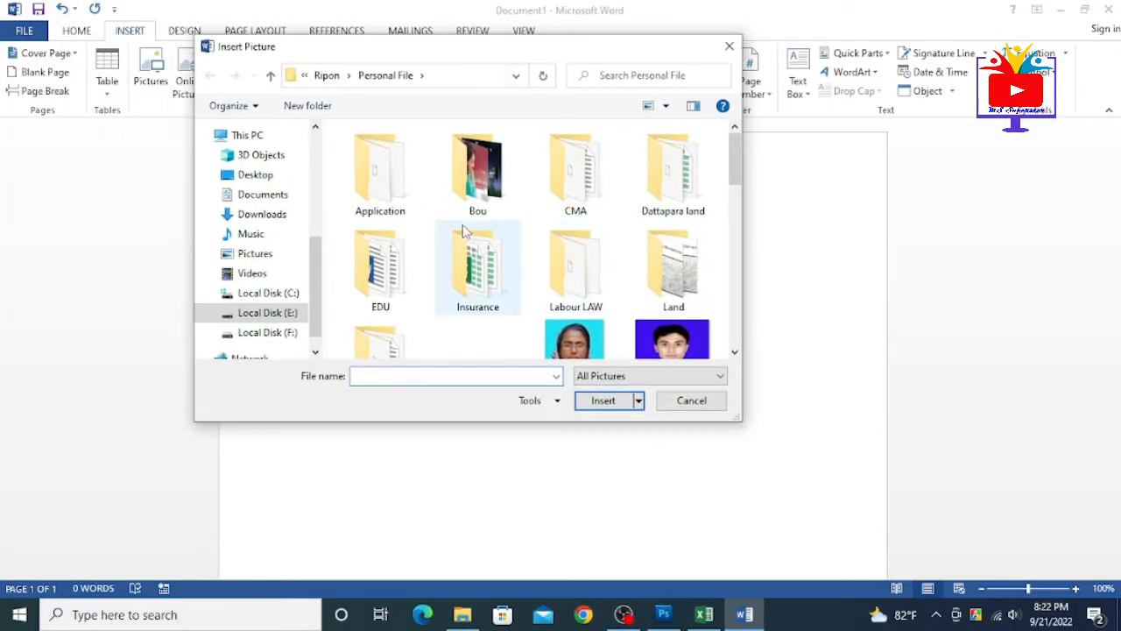
{"action": "scroll", "coordinate": [464, 229], "scroll_direction": "down", "scroll_amount": 5}
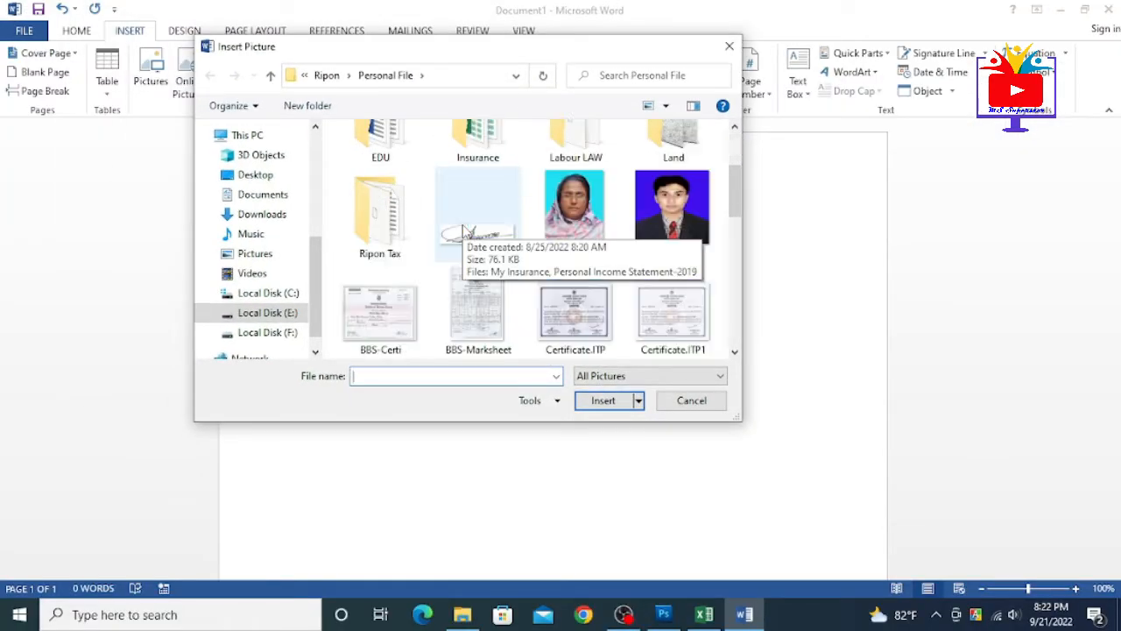
{"action": "scroll", "coordinate": [464, 230], "scroll_direction": "down", "scroll_amount": 3}
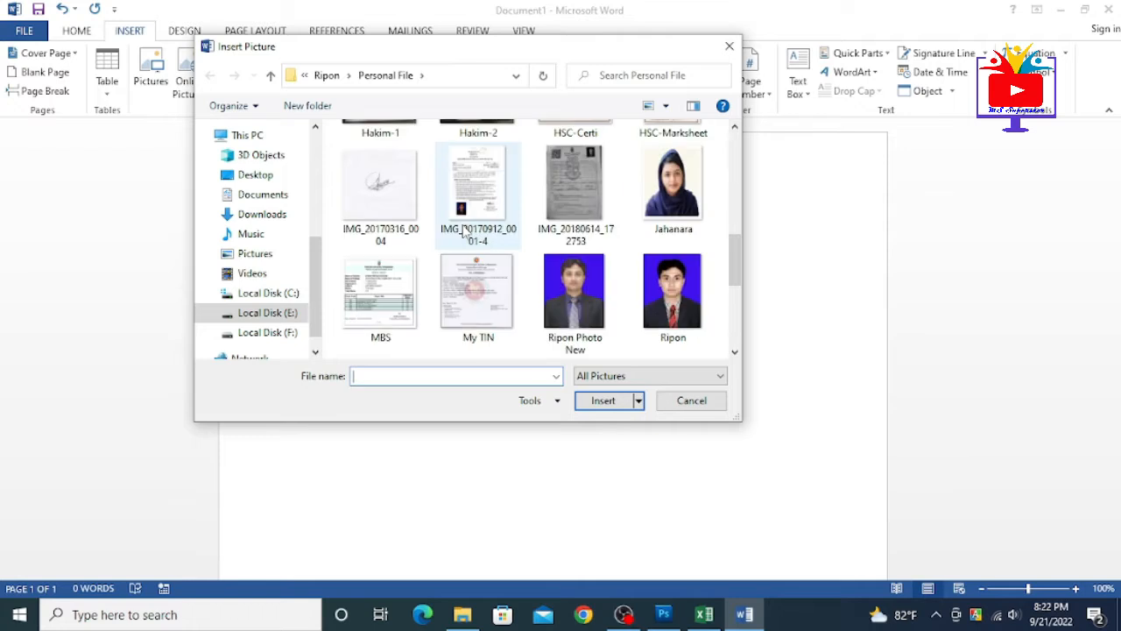
{"action": "left_click", "coordinate": [381, 201]}
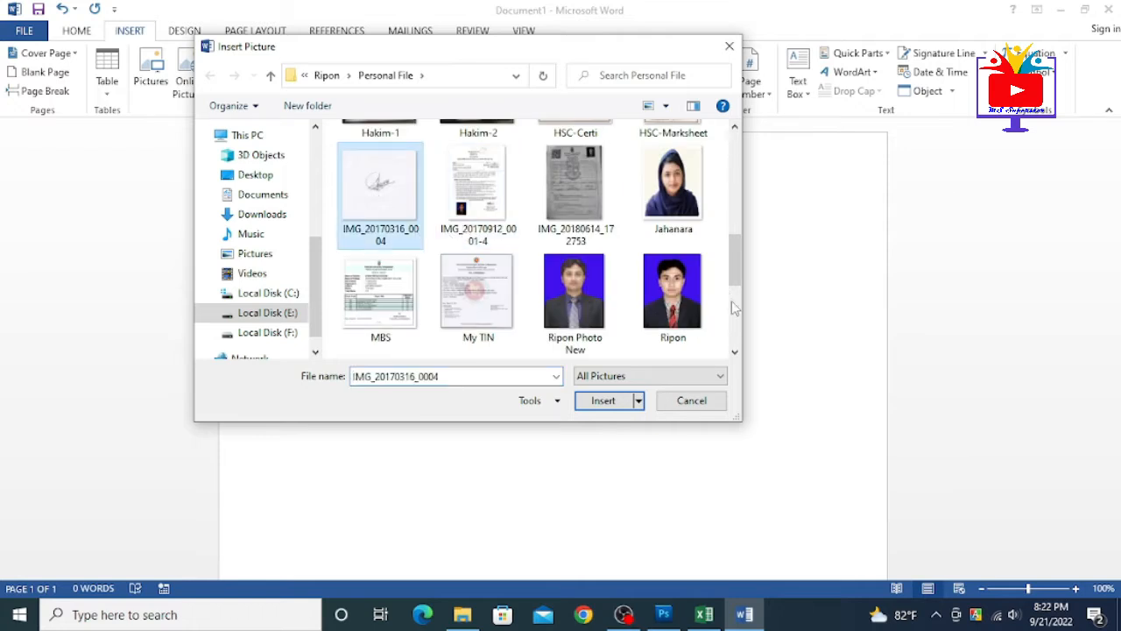
{"action": "left_click", "coordinate": [603, 402]}
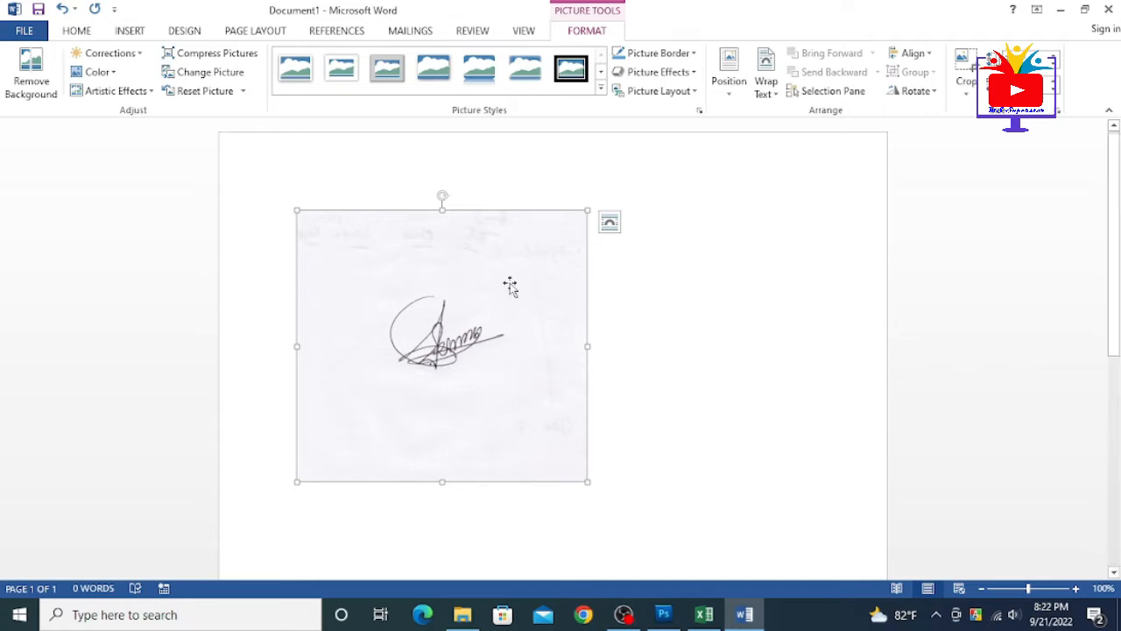
Try to move the inserted signature picture across the page, and scale it down to a little over half its width.
{"action": "left_click_drag", "start_coordinate": [467, 240], "coordinate": [613, 273]}
{"action": "left_click_drag", "start_coordinate": [490, 279], "coordinate": [595, 289]}
{"action": "left_click_drag", "start_coordinate": [450, 281], "coordinate": [475, 278]}
{"action": "scroll", "coordinate": [581, 253], "scroll_direction": "down", "scroll_amount": 3}
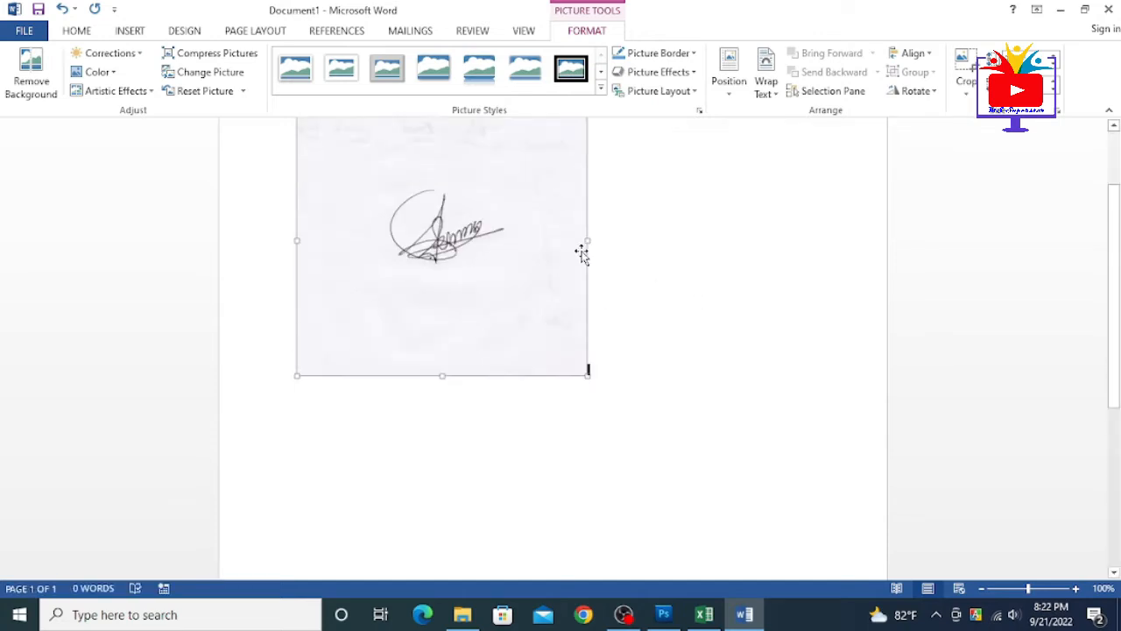
{"action": "left_click_drag", "start_coordinate": [298, 363], "coordinate": [620, 259]}
{"action": "scroll", "coordinate": [566, 297], "scroll_direction": "up", "scroll_amount": 3}
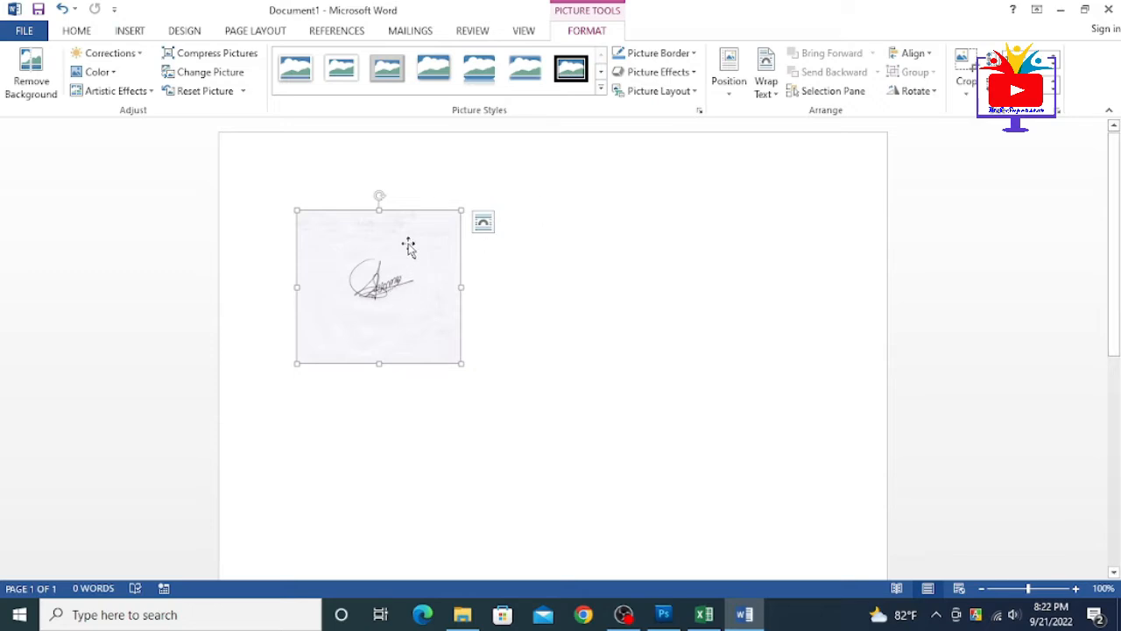
Set the signature picture's text wrapping to In Front of Text and move it slightly up the page.
{"action": "left_click", "coordinate": [776, 97]}
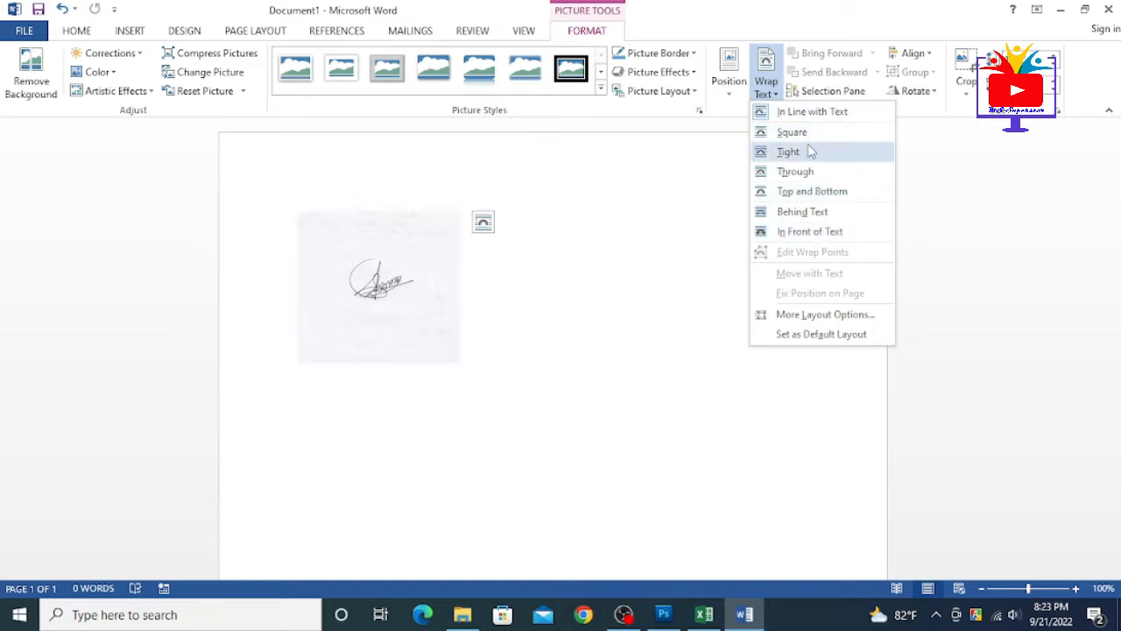
{"action": "left_click", "coordinate": [815, 232]}
{"action": "left_click_drag", "start_coordinate": [369, 279], "coordinate": [394, 267]}
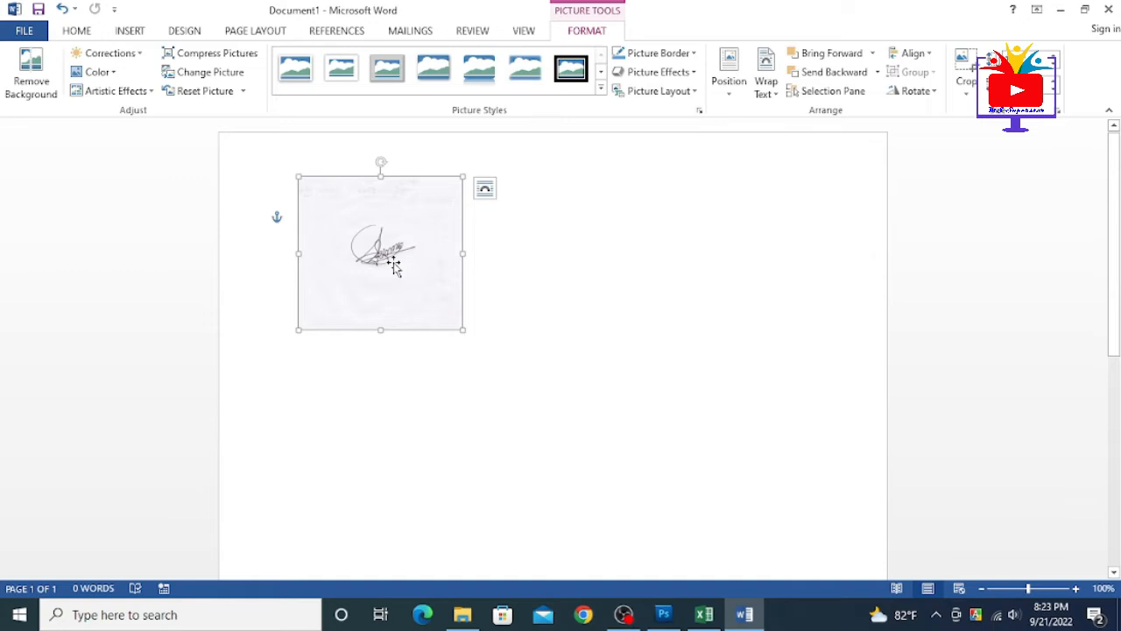
Move the signature picture toward the middle of the page and enlarge it to about 2.98" high by 3.19" wide.
{"action": "mouse_move", "coordinate": [399, 245]}
{"action": "left_mouse_down"}
{"action": "mouse_move", "coordinate": [526, 278]}
{"action": "mouse_move", "coordinate": [639, 268]}
{"action": "mouse_move", "coordinate": [726, 213]}
{"action": "left_mouse_up"}
{"action": "left_click_drag", "start_coordinate": [639, 305], "coordinate": [715, 248]}
{"action": "mouse_move", "coordinate": [750, 190]}
{"action": "left_mouse_down"}
{"action": "mouse_move", "coordinate": [757, 181]}
{"action": "mouse_move", "coordinate": [296, 195]}
{"action": "mouse_move", "coordinate": [515, 320]}
{"action": "mouse_move", "coordinate": [709, 219]}
{"action": "mouse_move", "coordinate": [762, 265]}
{"action": "mouse_move", "coordinate": [688, 271]}
{"action": "left_mouse_up"}
{"action": "mouse_move", "coordinate": [623, 320]}
{"action": "left_mouse_down"}
{"action": "mouse_move", "coordinate": [502, 454]}
{"action": "mouse_move", "coordinate": [479, 455]}
{"action": "left_mouse_up"}
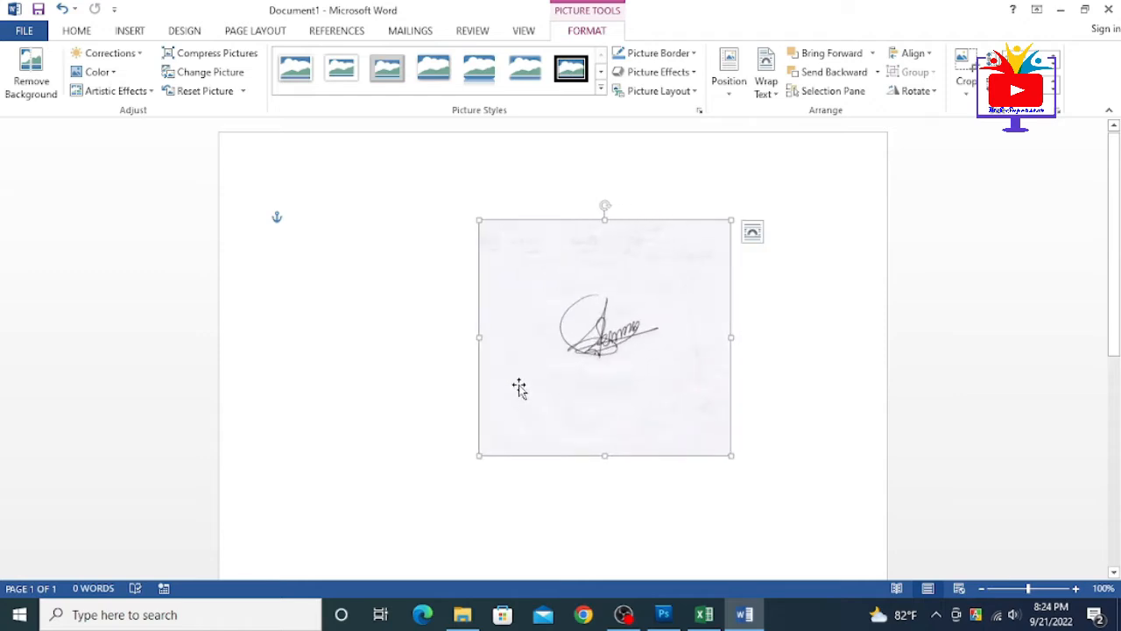
{"action": "mouse_move", "coordinate": [613, 370]}
{"action": "left_mouse_down"}
{"action": "mouse_move", "coordinate": [479, 345]}
{"action": "mouse_move", "coordinate": [591, 363]}
{"action": "left_mouse_up"}
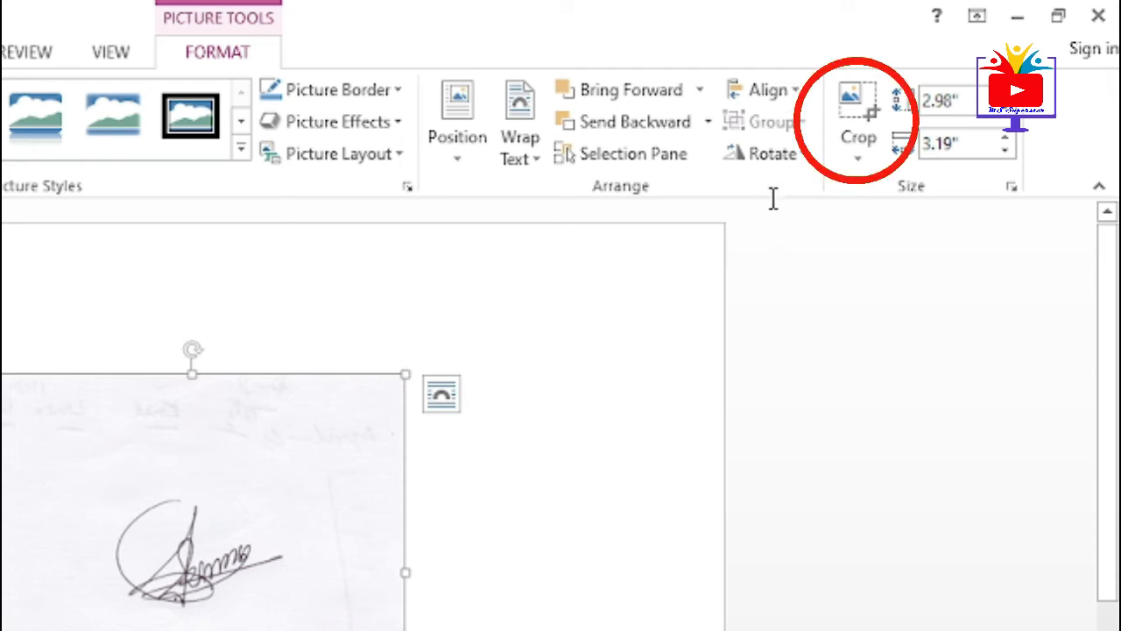
Crop the picture on all four sides so only the area closely around the signature remains.
{"action": "left_click", "coordinate": [859, 148]}
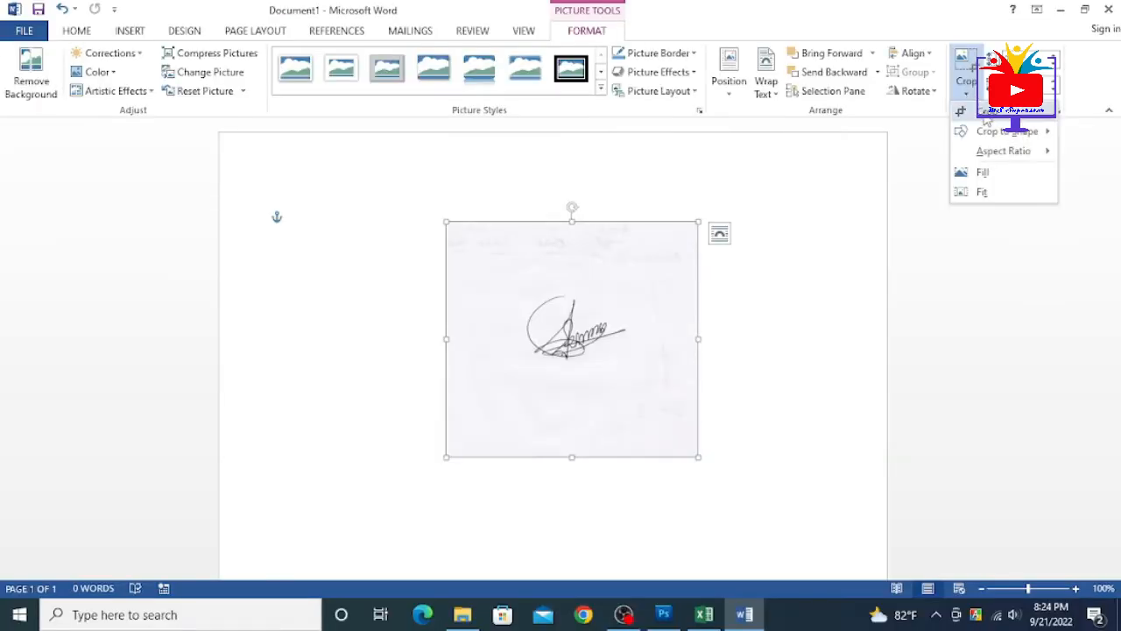
{"action": "left_click", "coordinate": [986, 113]}
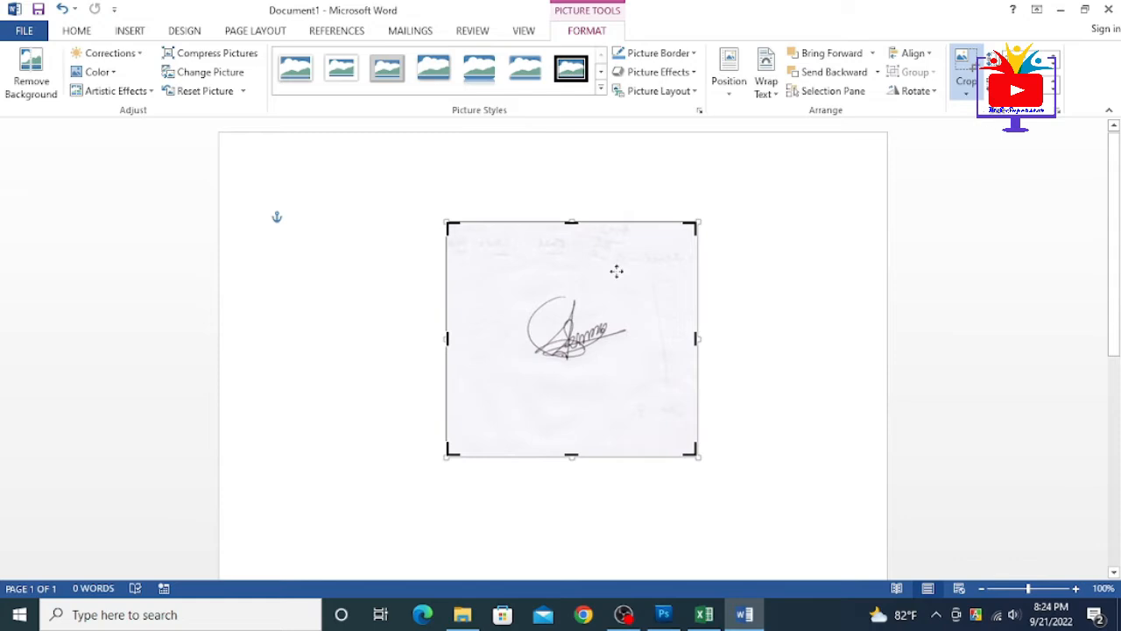
{"action": "left_click_drag", "start_coordinate": [571, 226], "coordinate": [571, 286]}
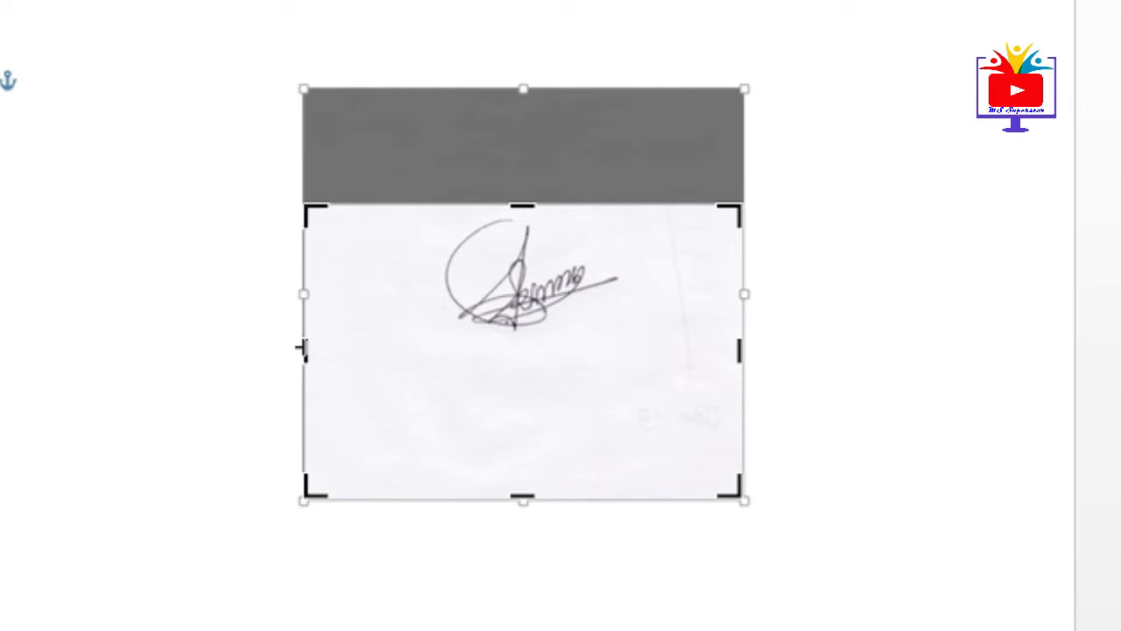
{"action": "left_click_drag", "start_coordinate": [300, 347], "coordinate": [433, 330]}
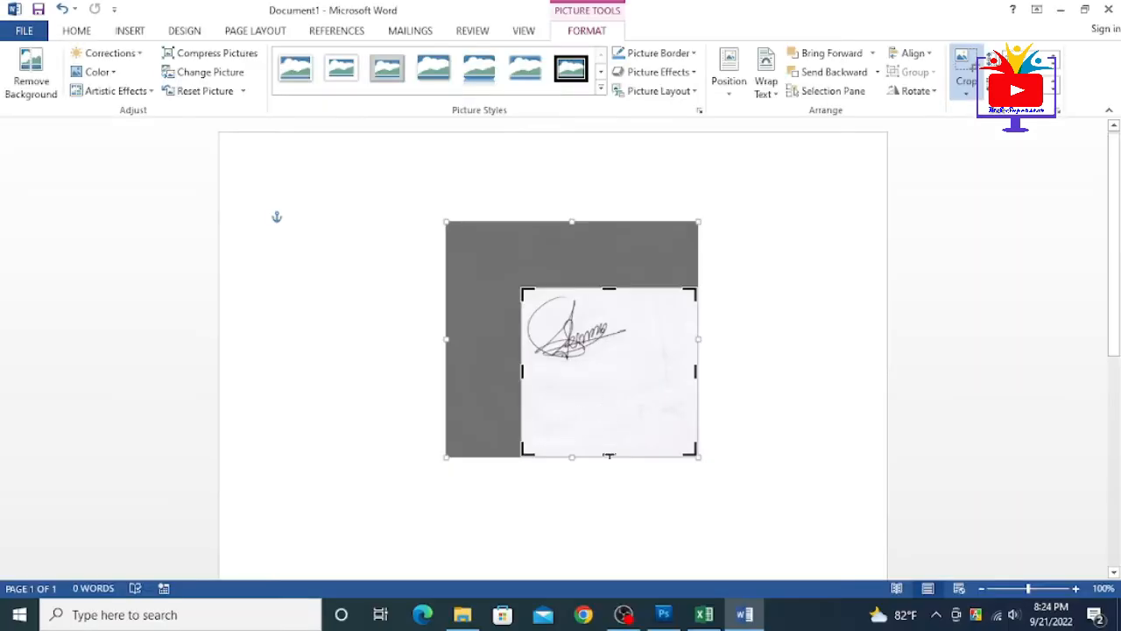
{"action": "left_click_drag", "start_coordinate": [608, 455], "coordinate": [608, 375]}
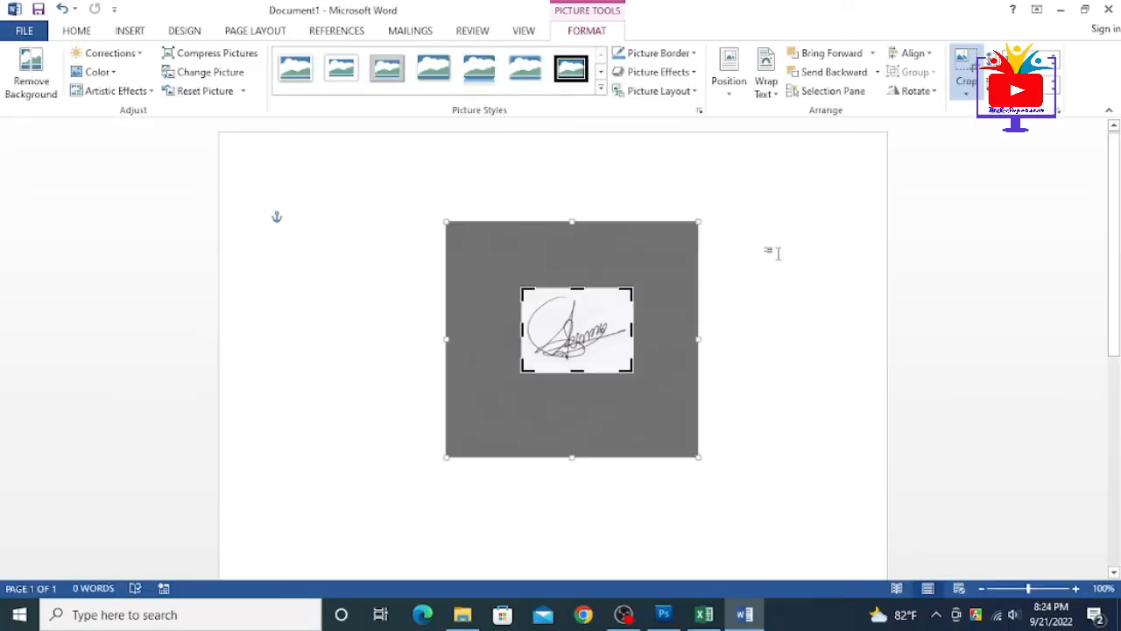
{"action": "left_click", "coordinate": [771, 250]}
{"action": "left_click", "coordinate": [596, 333]}
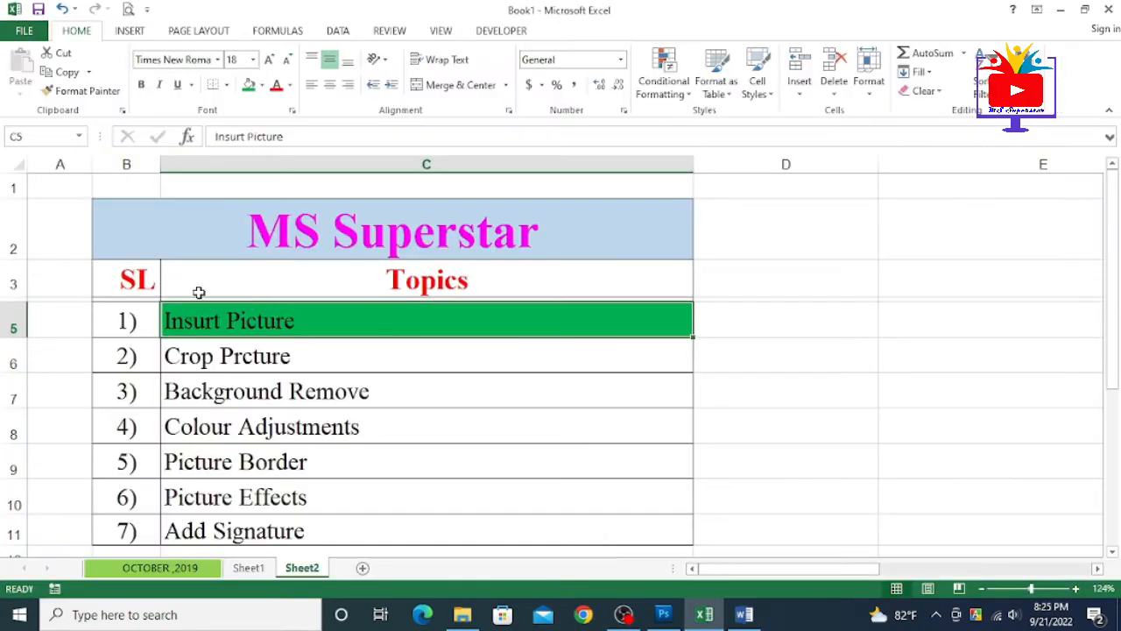
Switch to the Excel topic list and fill the "Crop Prcture" cell C6 with green.
{"action": "left_click", "coordinate": [282, 356]}
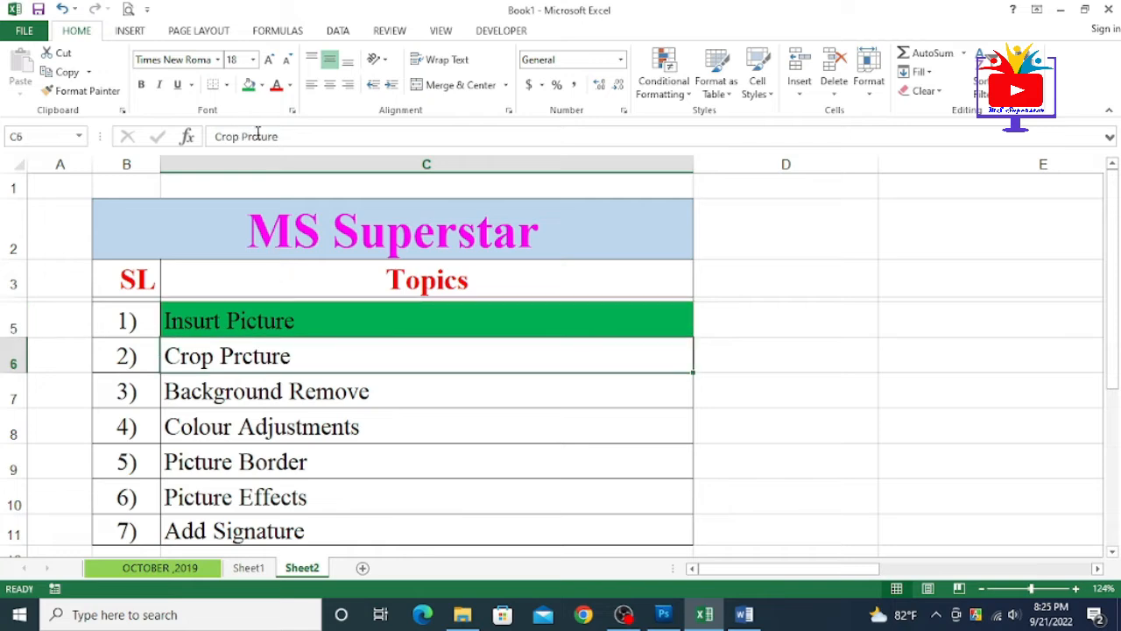
{"action": "left_click", "coordinate": [261, 85]}
{"action": "left_click", "coordinate": [318, 213]}
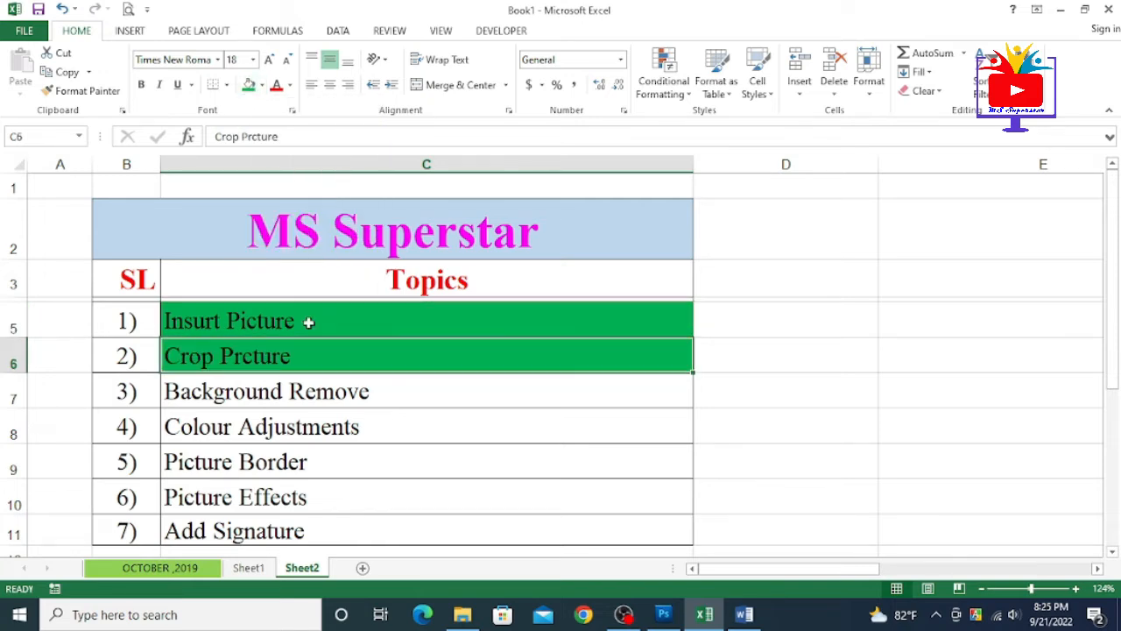
{"action": "left_click", "coordinate": [315, 391]}
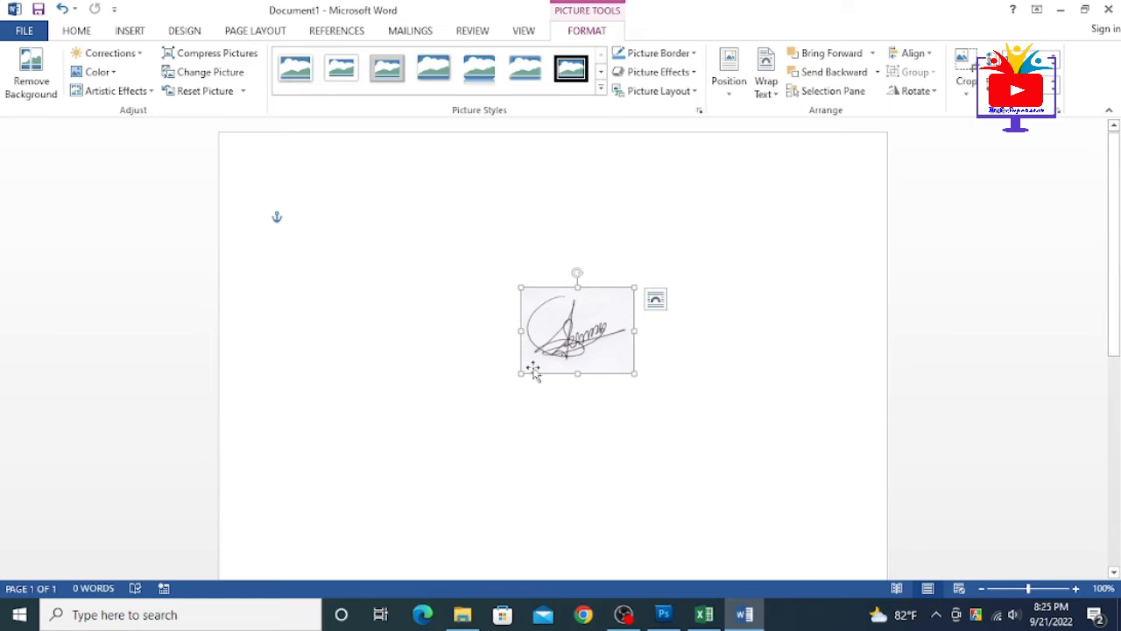
Back in Word, enlarge the cropped signature and start its background removal with the frame widened to the signature's left edge.
{"action": "mouse_move", "coordinate": [521, 374]}
{"action": "left_mouse_down"}
{"action": "mouse_move", "coordinate": [412, 481]}
{"action": "mouse_move", "coordinate": [255, 573]}
{"action": "left_mouse_up"}
{"action": "left_click_drag", "start_coordinate": [823, 629], "coordinate": [1025, 493]}
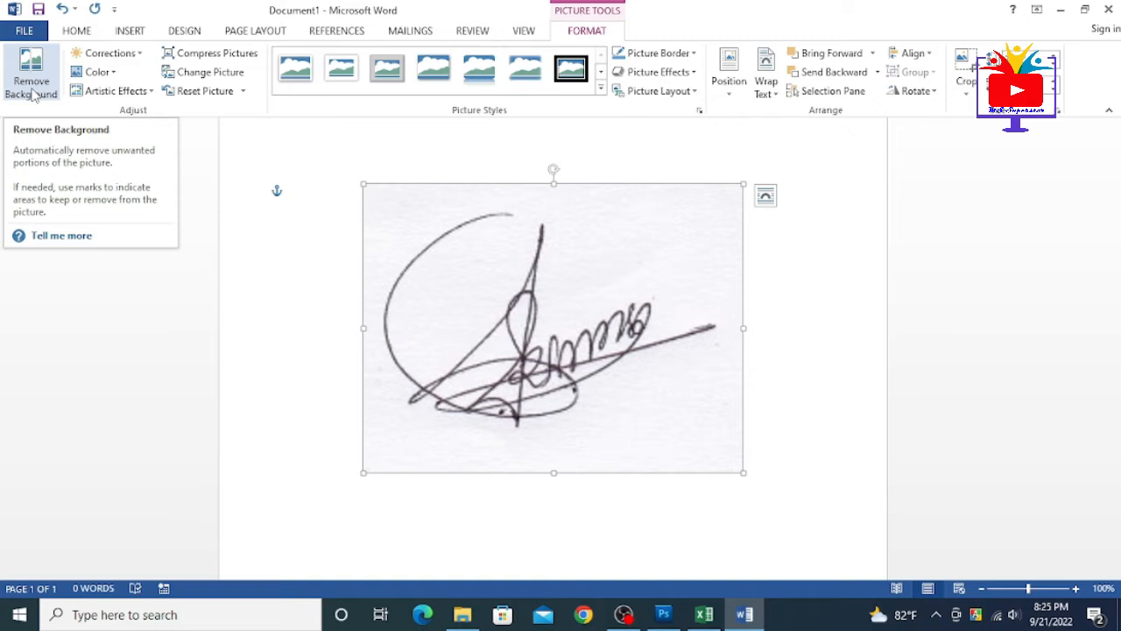
{"action": "left_click", "coordinate": [33, 95]}
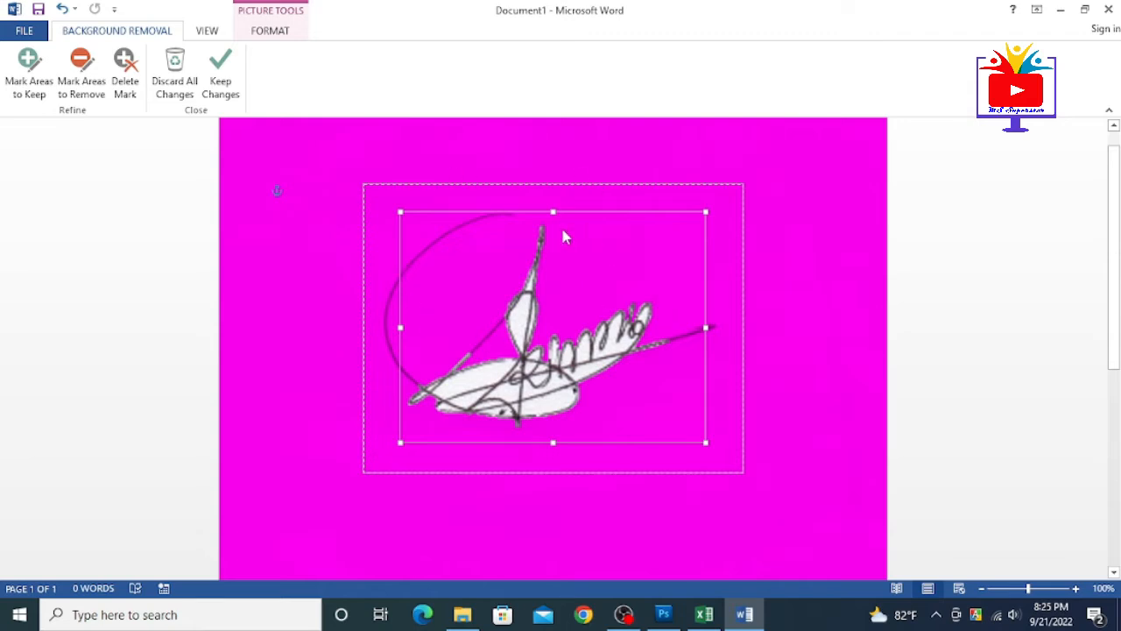
{"action": "left_click_drag", "start_coordinate": [393, 328], "coordinate": [378, 332]}
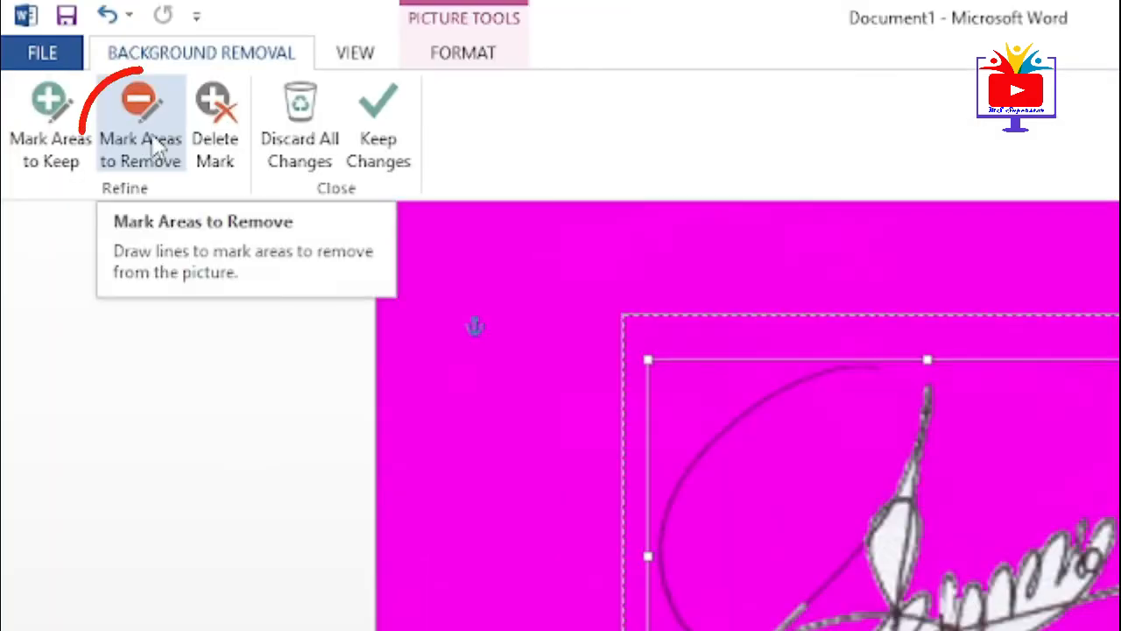
Mark the white patches between the signature's lower strokes and letter loops as areas to remove.
{"action": "left_click", "coordinate": [156, 147]}
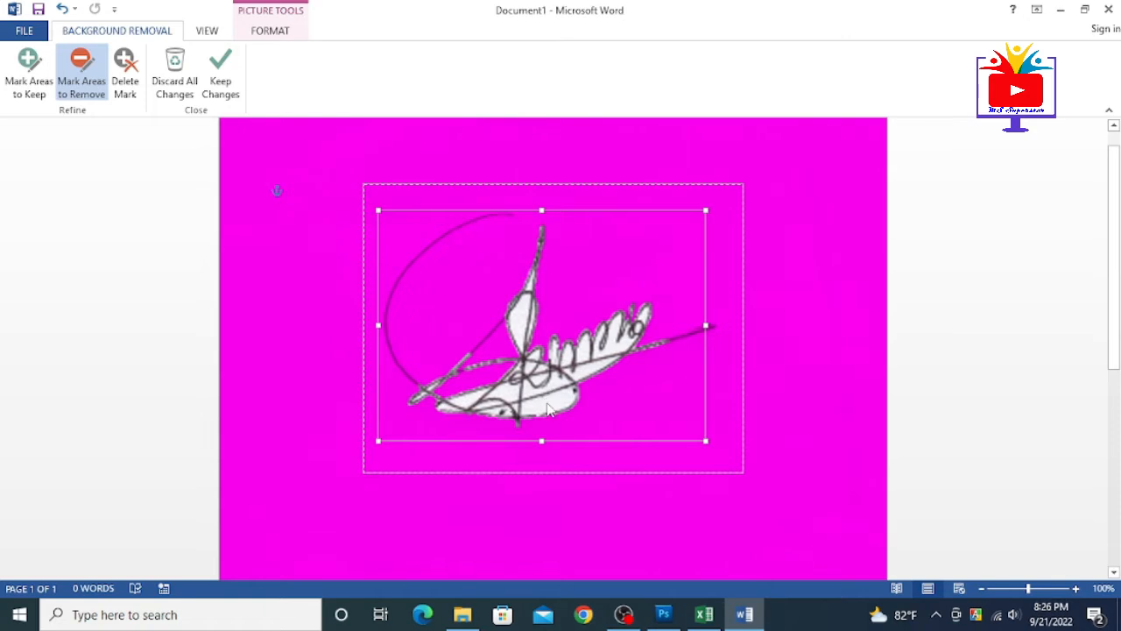
{"action": "left_click_drag", "start_coordinate": [619, 405], "coordinate": [648, 401]}
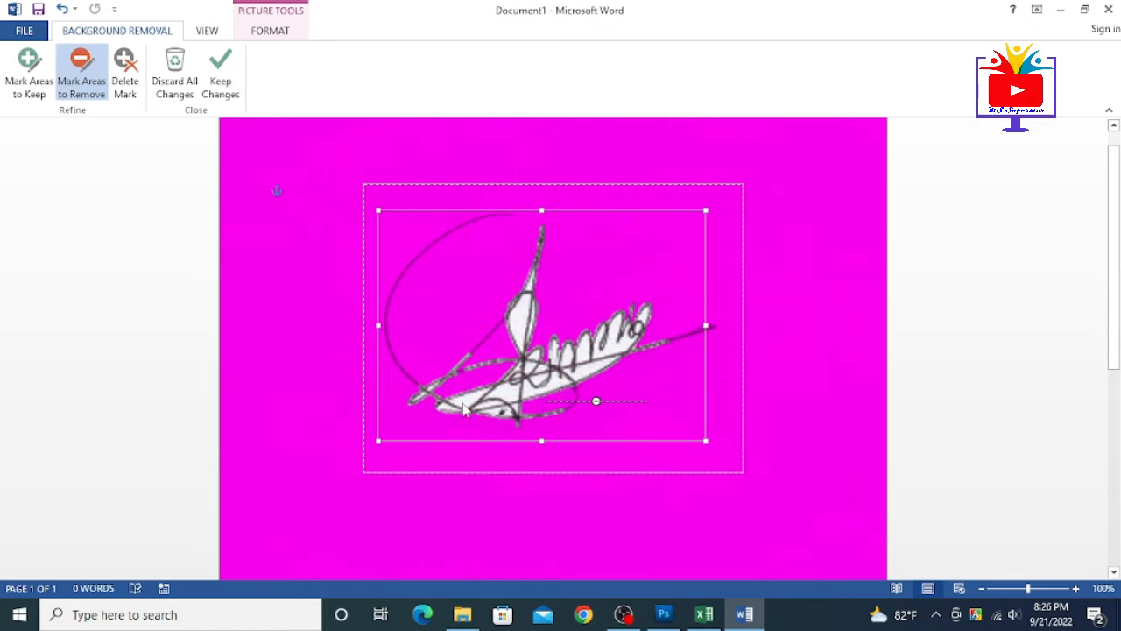
{"action": "left_click_drag", "start_coordinate": [466, 436], "coordinate": [465, 432]}
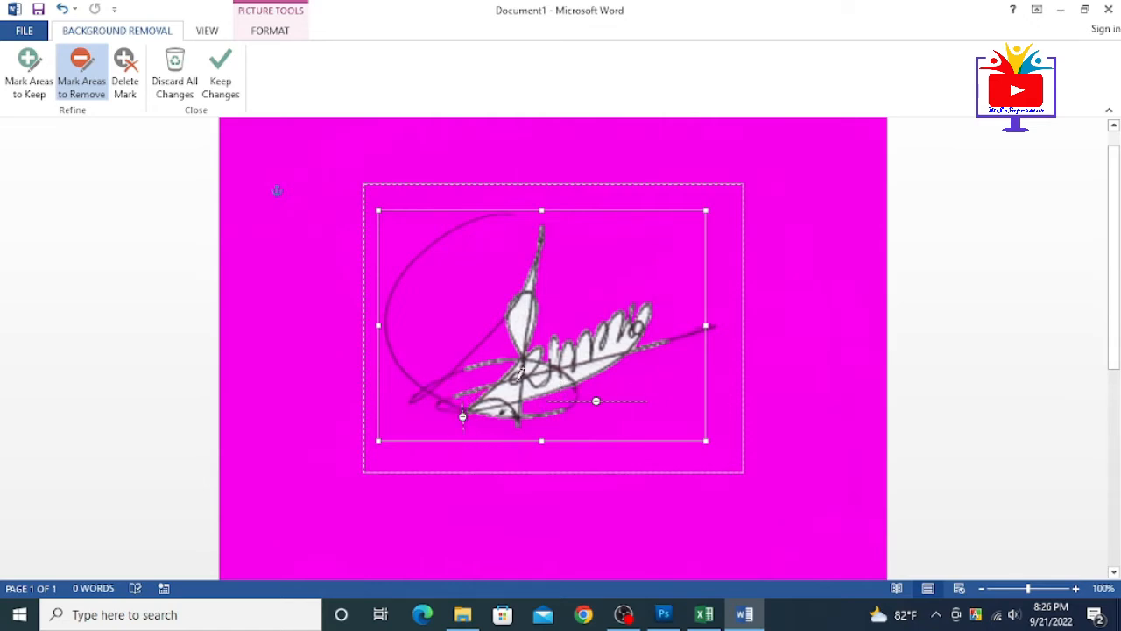
{"action": "mouse_move", "coordinate": [510, 390]}
{"action": "left_mouse_down"}
{"action": "mouse_move", "coordinate": [517, 377]}
{"action": "mouse_move", "coordinate": [586, 370]}
{"action": "left_mouse_up"}
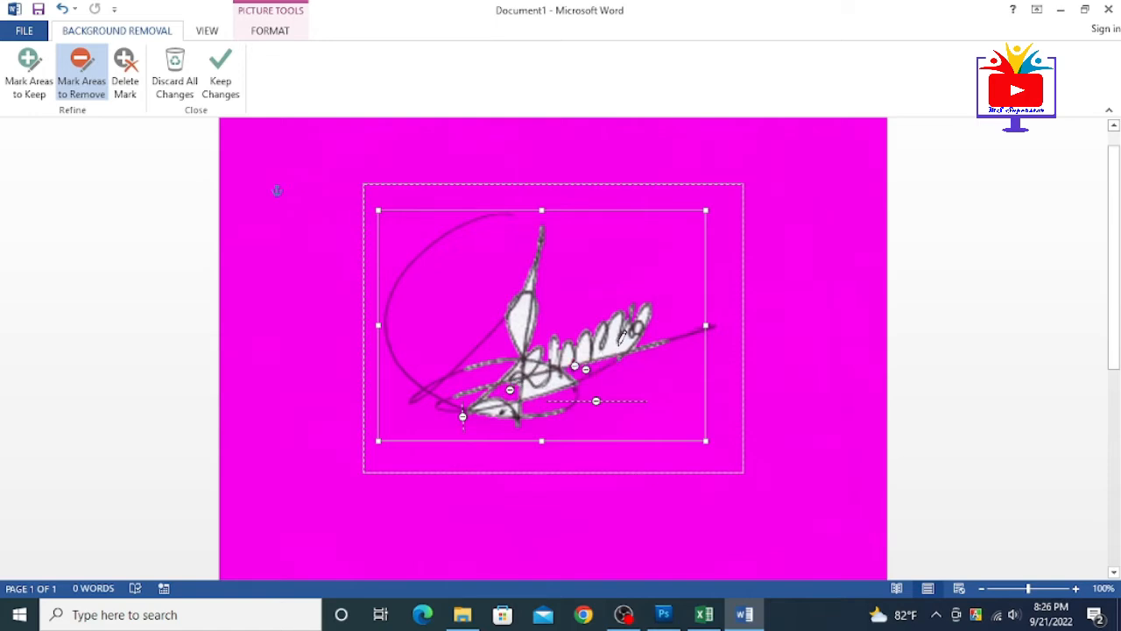
{"action": "left_click", "coordinate": [612, 349]}
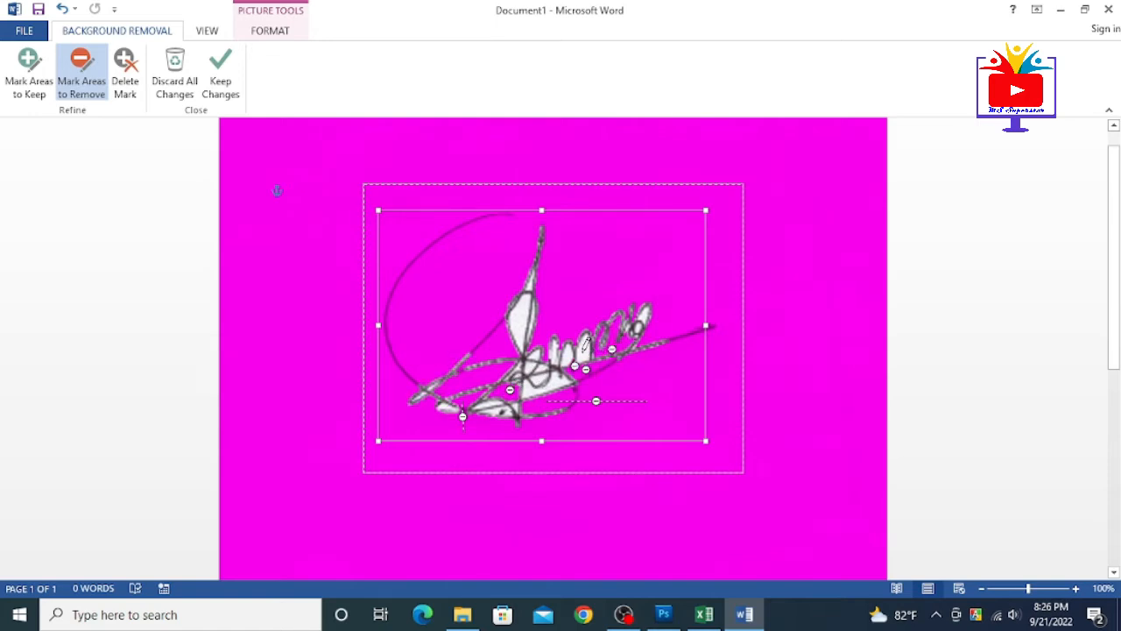
Mark the signature's large curved stroke and its long diagonal stroke as areas to keep.
{"action": "left_click", "coordinate": [29, 70]}
{"action": "left_click", "coordinate": [403, 270]}
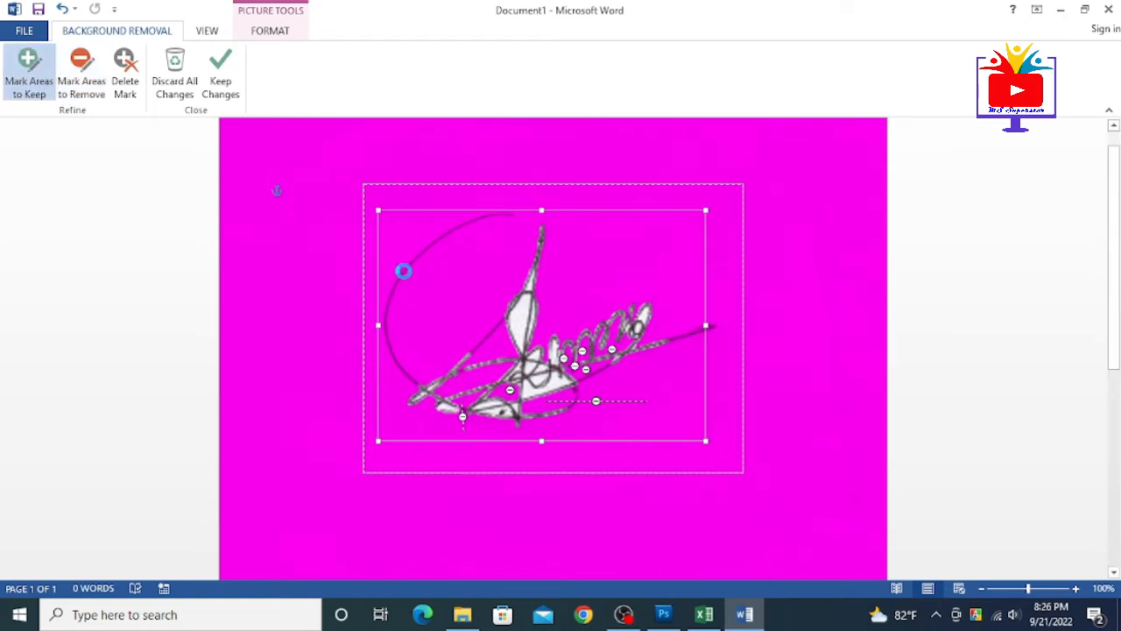
{"action": "left_click", "coordinate": [426, 248]}
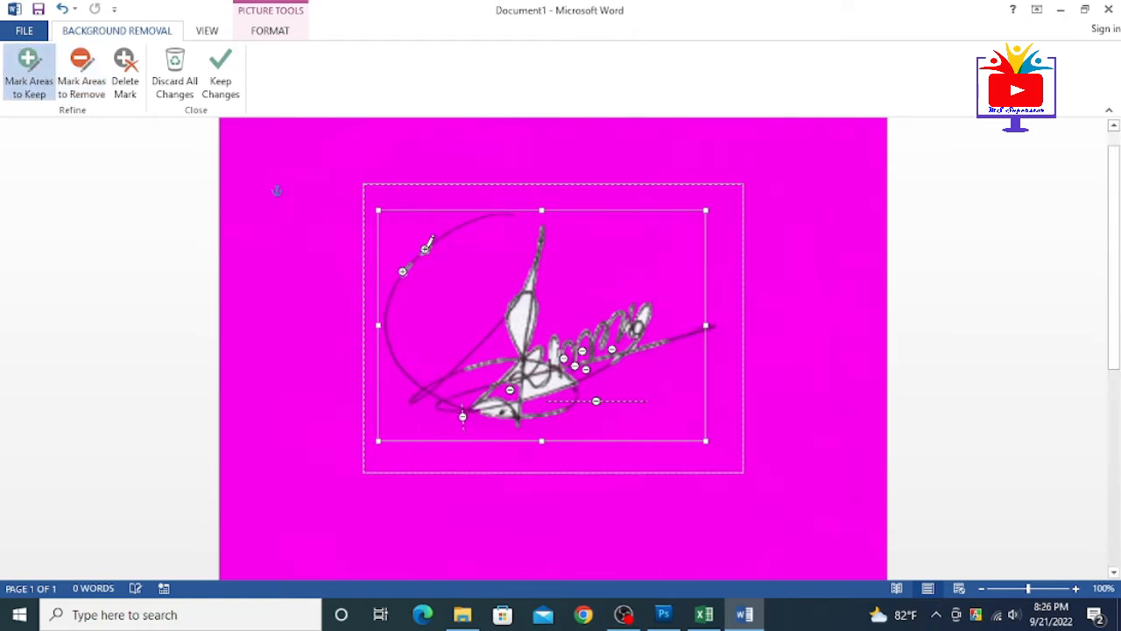
{"action": "left_click_drag", "start_coordinate": [441, 241], "coordinate": [514, 214]}
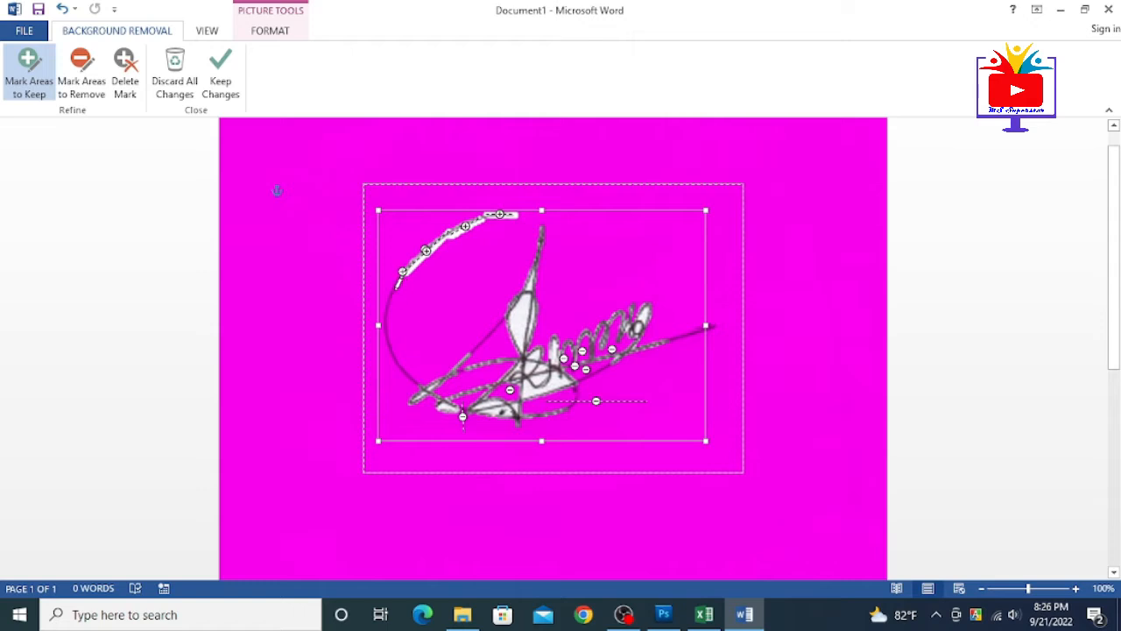
{"action": "left_click_drag", "start_coordinate": [389, 309], "coordinate": [394, 303]}
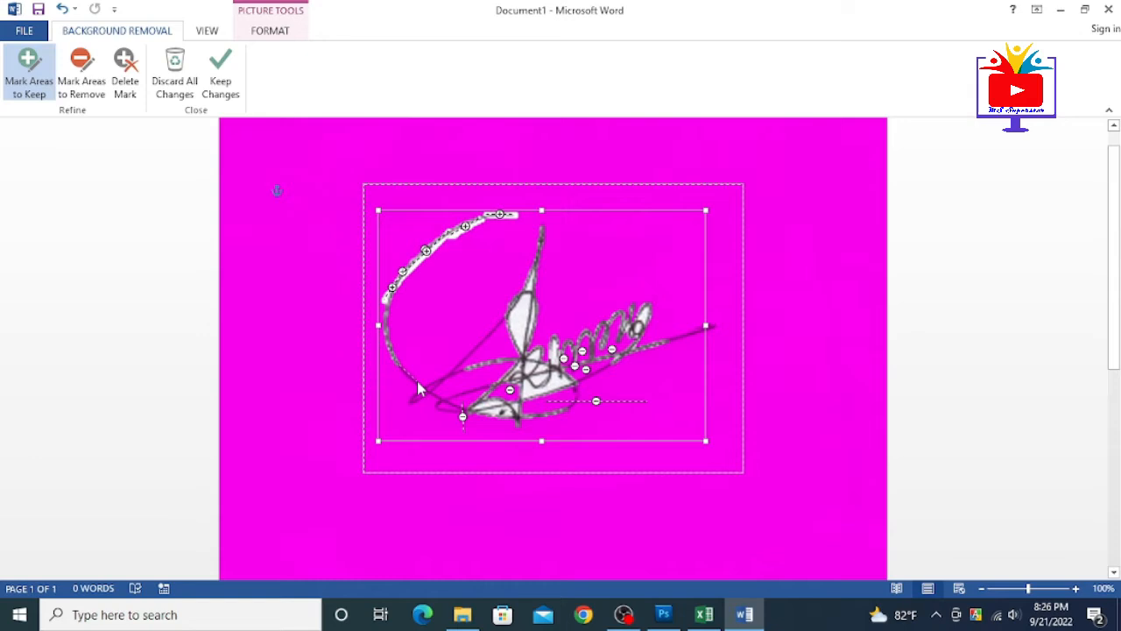
{"action": "left_click_drag", "start_coordinate": [418, 389], "coordinate": [420, 373]}
{"action": "left_click_drag", "start_coordinate": [501, 336], "coordinate": [513, 307]}
Mark the white areas inside the large curve and the upper loop as areas to remove, and apply the background removal.
{"action": "left_click", "coordinate": [462, 277]}
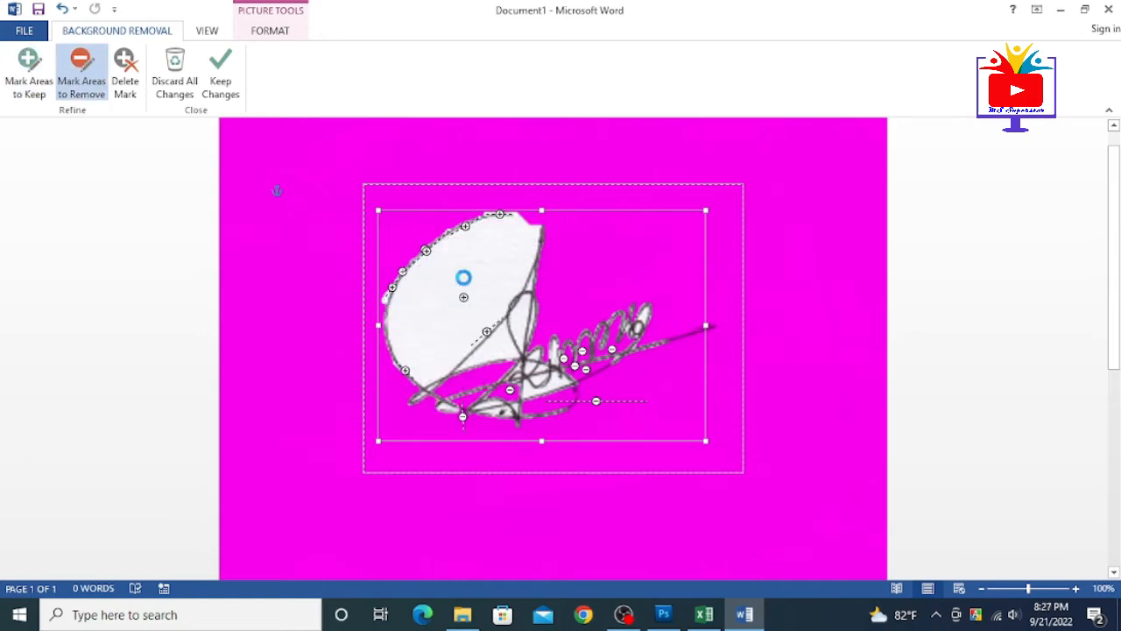
{"action": "left_click", "coordinate": [416, 306]}
{"action": "left_click_drag", "start_coordinate": [436, 310], "coordinate": [610, 242]}
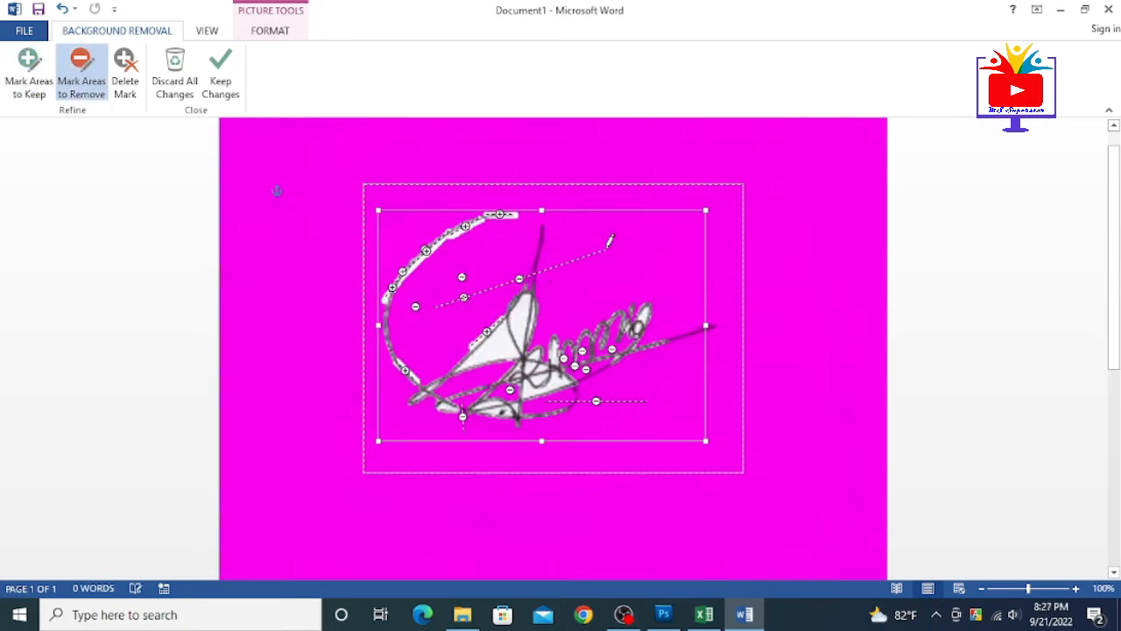
{"action": "left_click_drag", "start_coordinate": [515, 343], "coordinate": [628, 269]}
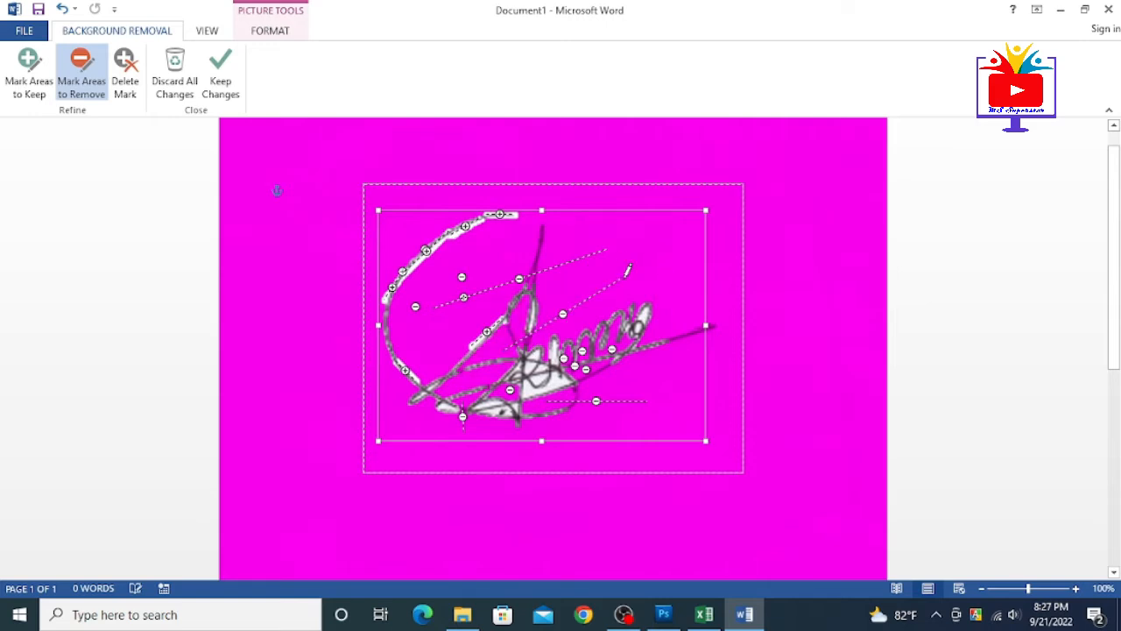
{"action": "left_click", "coordinate": [831, 298]}
{"action": "left_click", "coordinate": [948, 375]}
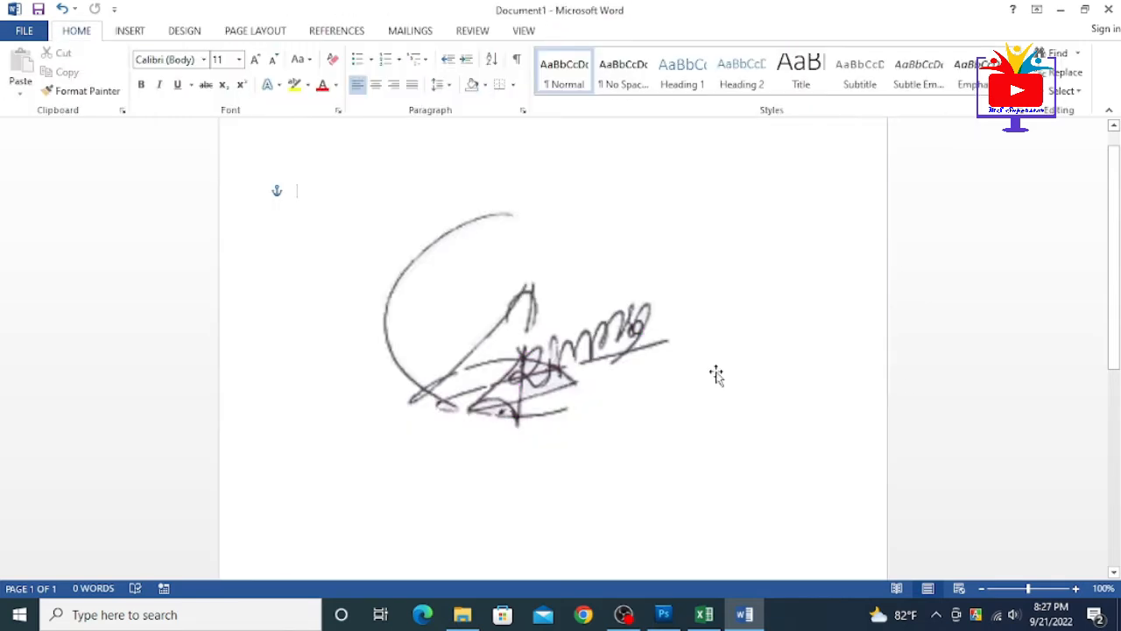
Move the background-free signature toward the page's right edge and enter the test text "gyjtdyjxfgjnztjxfbgxfzdgdxh" on the first line.
{"action": "left_click", "coordinate": [585, 333]}
{"action": "mouse_move", "coordinate": [585, 333]}
{"action": "left_mouse_down"}
{"action": "mouse_move", "coordinate": [579, 284]}
{"action": "mouse_move", "coordinate": [645, 295]}
{"action": "mouse_move", "coordinate": [336, 262]}
{"action": "mouse_move", "coordinate": [423, 310]}
{"action": "mouse_move", "coordinate": [788, 403]}
{"action": "left_mouse_up"}
{"action": "left_click", "coordinate": [477, 355]}
{"action": "type", "text": "gyjtdyjxfgjnztjxfbgxfzdgdxh"}
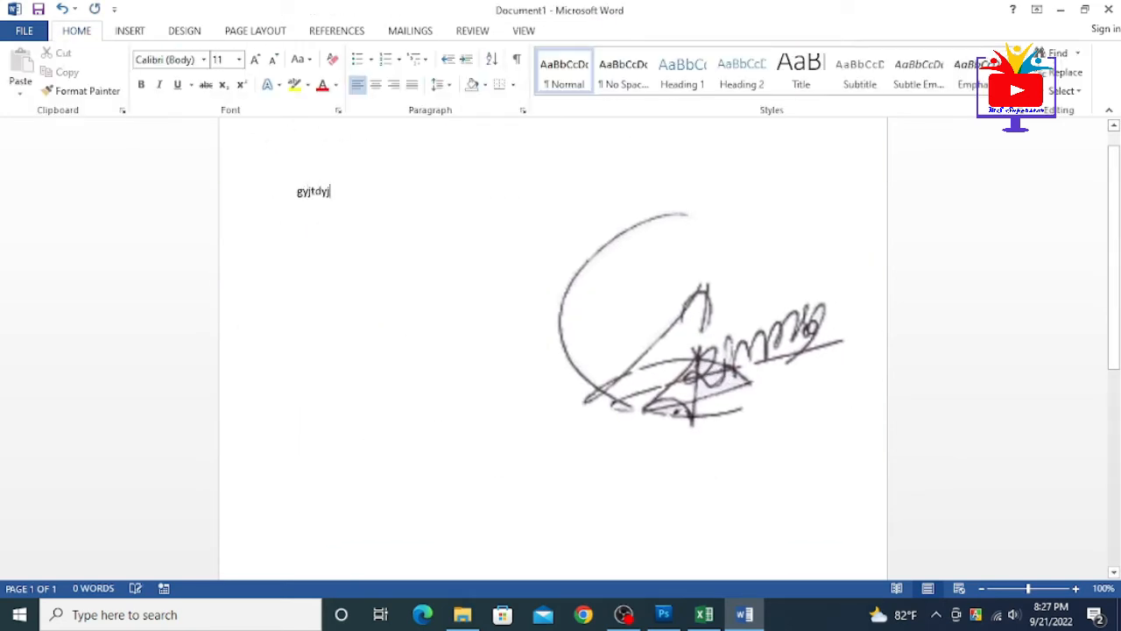
{"action": "mouse_move", "coordinate": [668, 371]}
{"action": "left_mouse_down"}
{"action": "mouse_move", "coordinate": [348, 199]}
{"action": "mouse_move", "coordinate": [350, 162]}
{"action": "mouse_move", "coordinate": [359, 225]}
{"action": "mouse_move", "coordinate": [354, 180]}
{"action": "mouse_move", "coordinate": [353, 198]}
{"action": "mouse_move", "coordinate": [289, 184]}
{"action": "mouse_move", "coordinate": [358, 204]}
{"action": "mouse_move", "coordinate": [340, 221]}
{"action": "mouse_move", "coordinate": [354, 219]}
{"action": "mouse_move", "coordinate": [338, 208]}
{"action": "mouse_move", "coordinate": [421, 261]}
{"action": "mouse_move", "coordinate": [454, 363]}
{"action": "left_mouse_up"}
Undo the signature's moves, the test text and the applied background removal.
{"action": "key", "text": "ctrl+z"}
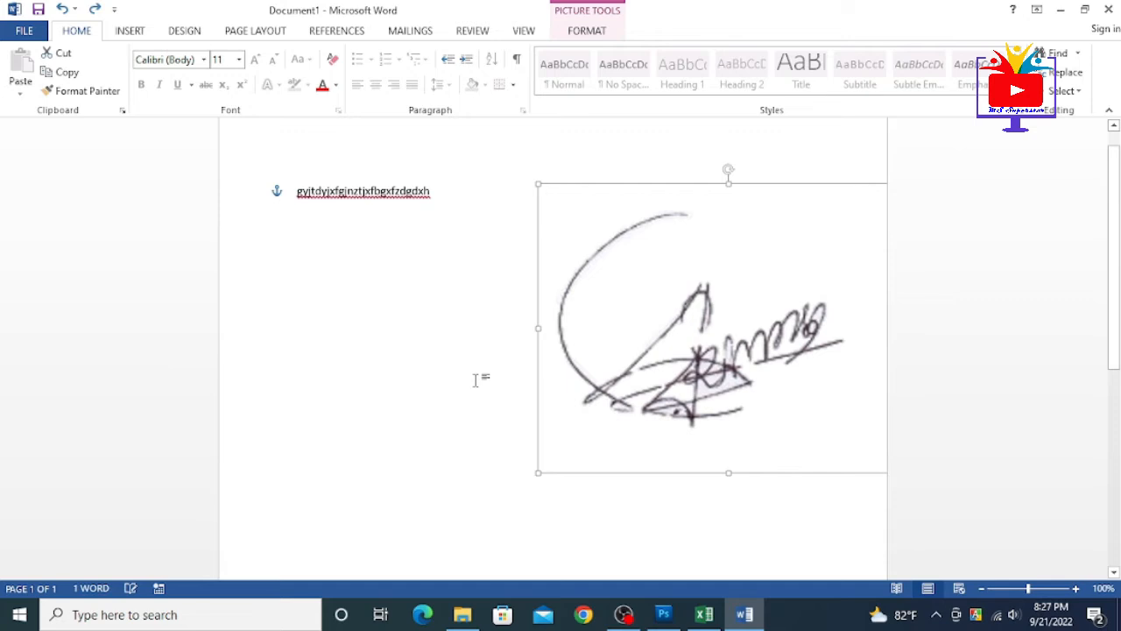
{"action": "key", "text": "ctrl+z"}
{"action": "key", "text": "ctrl+z"}
{"action": "key", "text": "ctrl+z"}
{"action": "key", "text": "ctrl+z"}
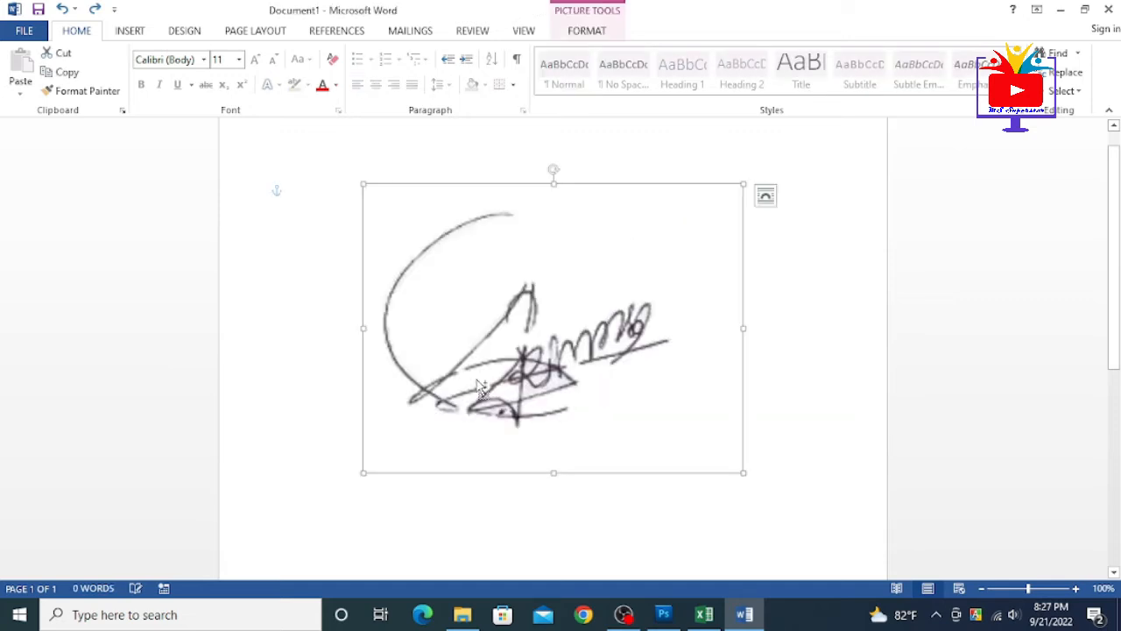
Move the signature picture lower on the page and enter the test text "rdhfhnfxdhdrhb" on the line above it.
{"action": "mouse_move", "coordinate": [497, 367]}
{"action": "left_mouse_down"}
{"action": "mouse_move", "coordinate": [612, 286]}
{"action": "mouse_move", "coordinate": [640, 368]}
{"action": "mouse_move", "coordinate": [605, 380]}
{"action": "left_mouse_up"}
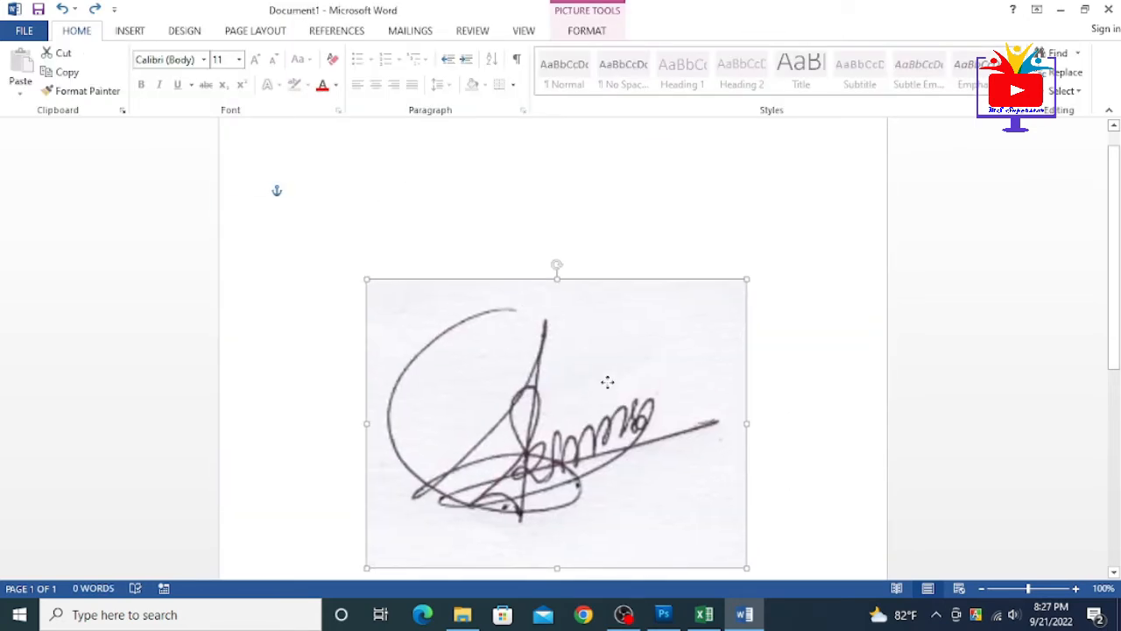
{"action": "left_click", "coordinate": [525, 235]}
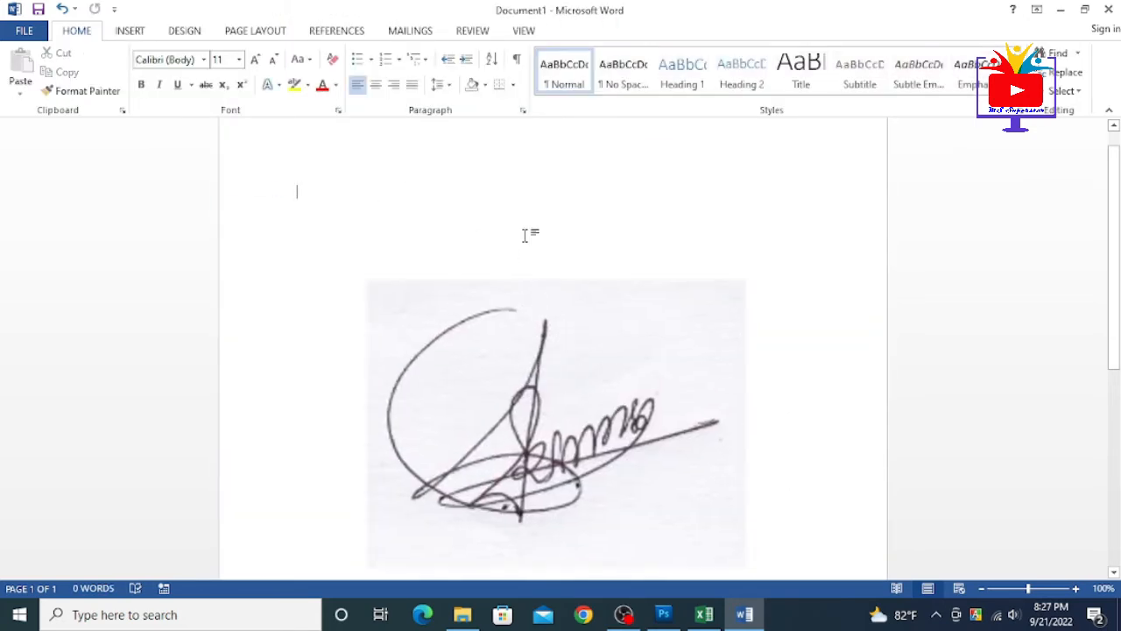
{"action": "type", "text": "rdhfhnfxdhdrhb"}
{"action": "left_click", "coordinate": [489, 374]}
{"action": "mouse_move", "coordinate": [489, 375]}
{"action": "left_mouse_down"}
{"action": "mouse_move", "coordinate": [453, 201]}
{"action": "mouse_move", "coordinate": [373, 187]}
{"action": "mouse_move", "coordinate": [328, 238]}
{"action": "mouse_move", "coordinate": [466, 207]}
{"action": "mouse_move", "coordinate": [371, 213]}
{"action": "mouse_move", "coordinate": [426, 242]}
{"action": "mouse_move", "coordinate": [470, 362]}
{"action": "left_mouse_up"}
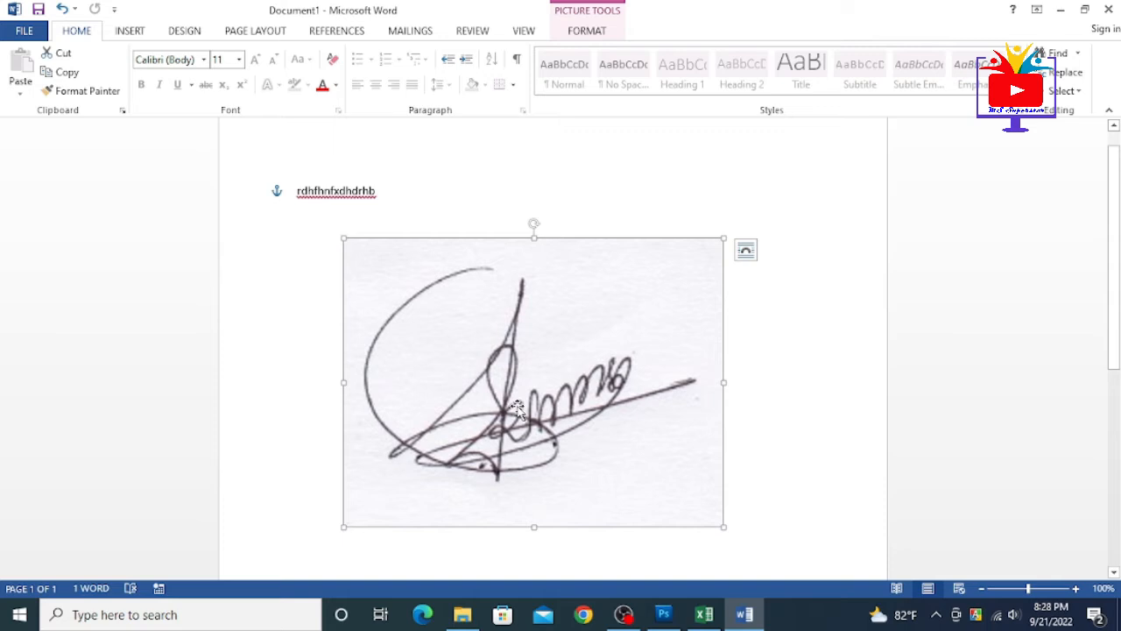
Switch to the Excel topic list and fill the "Background Remove" cell C7 with green.
{"action": "left_click", "coordinate": [703, 616]}
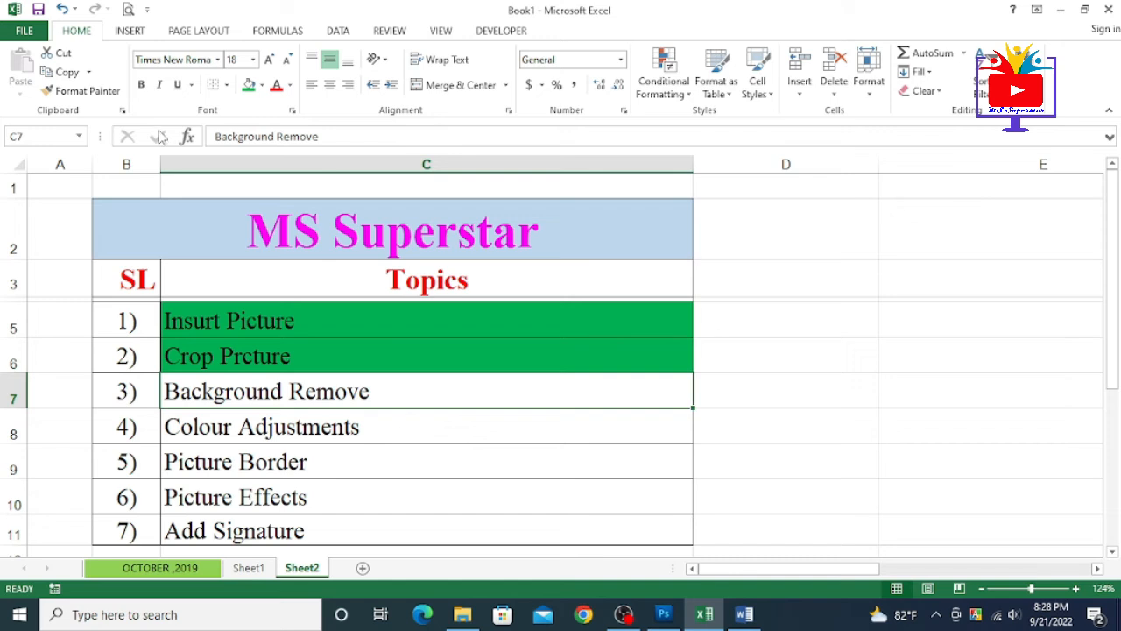
{"action": "left_click", "coordinate": [249, 86]}
{"action": "left_click", "coordinate": [343, 428]}
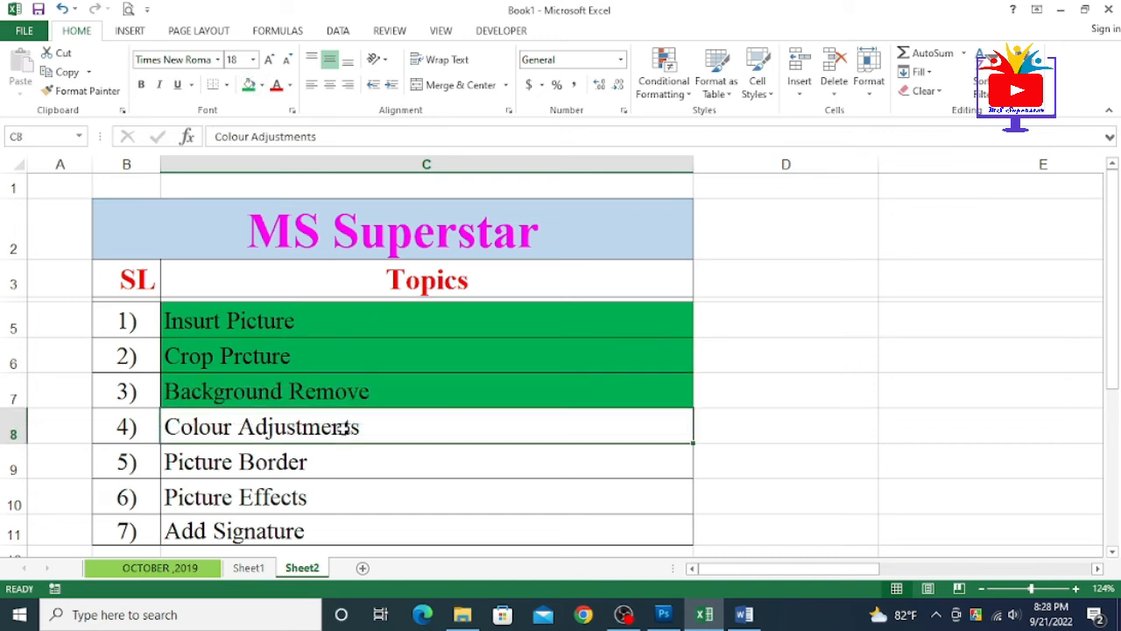
Back in Word, examine the Color, Corrections and Artistic Effects choices for the signature picture.
{"action": "left_click", "coordinate": [747, 620]}
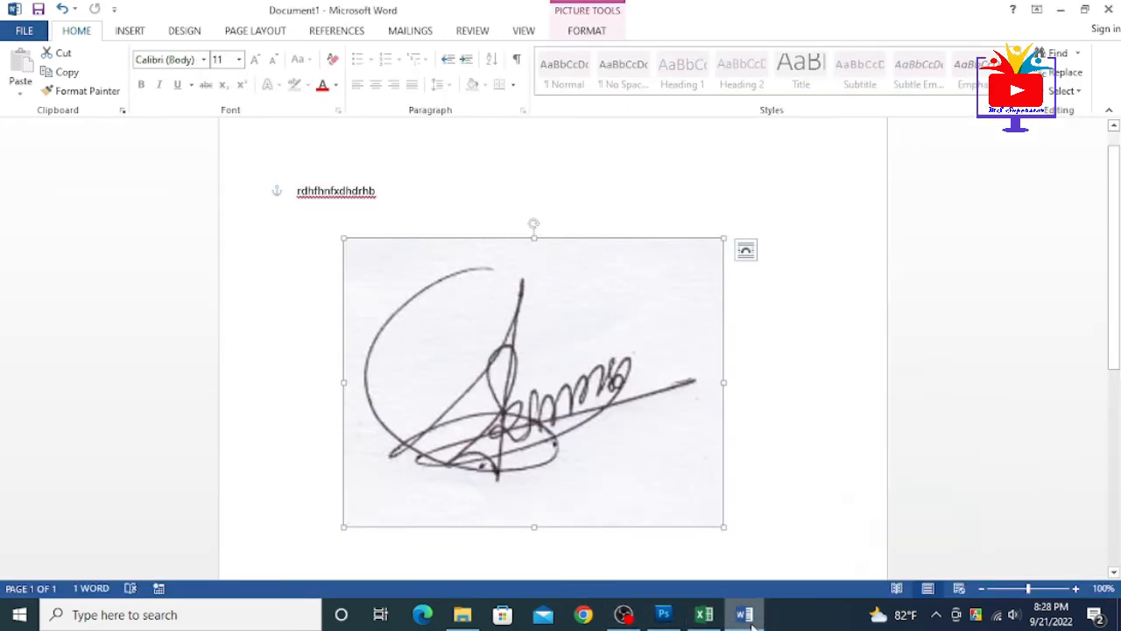
{"action": "left_click", "coordinate": [418, 301]}
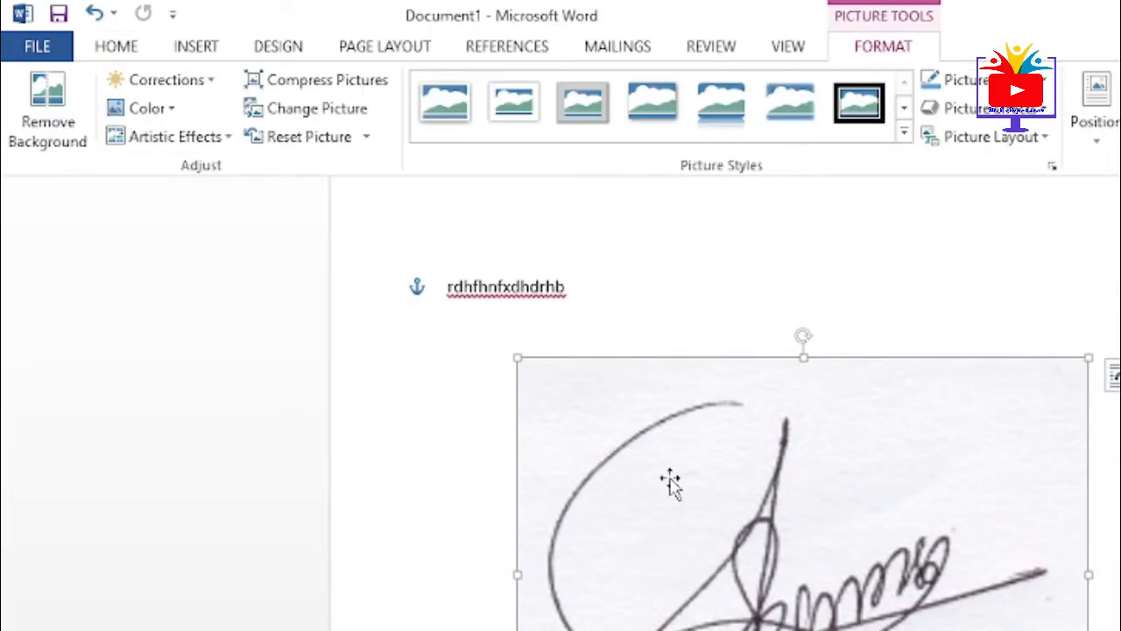
{"action": "left_click", "coordinate": [171, 111]}
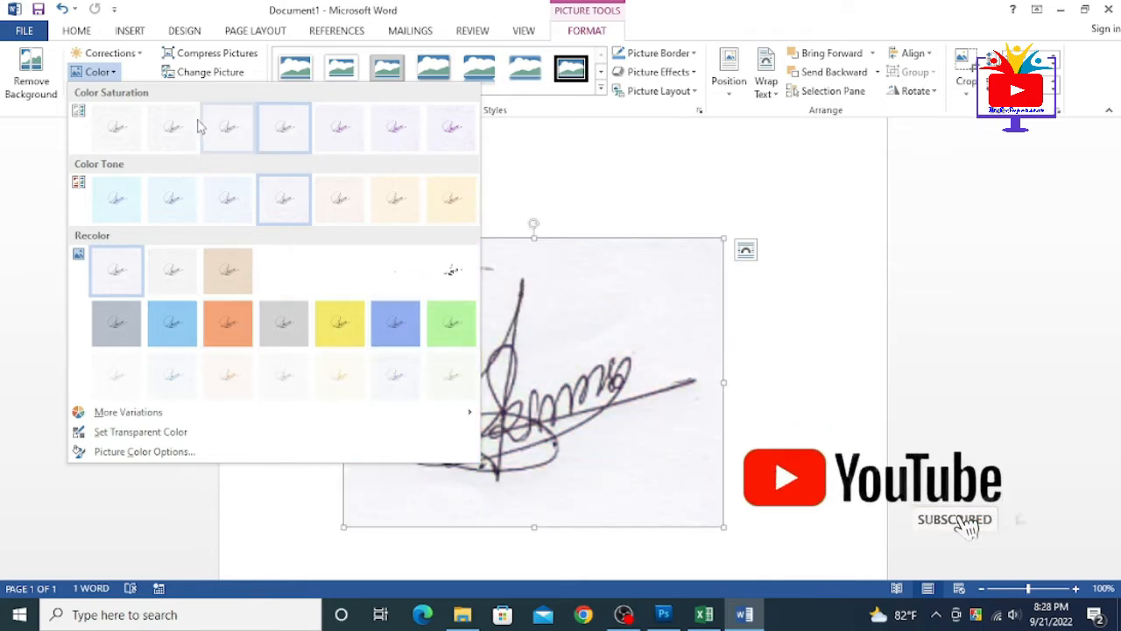
{"action": "left_click", "coordinate": [140, 56]}
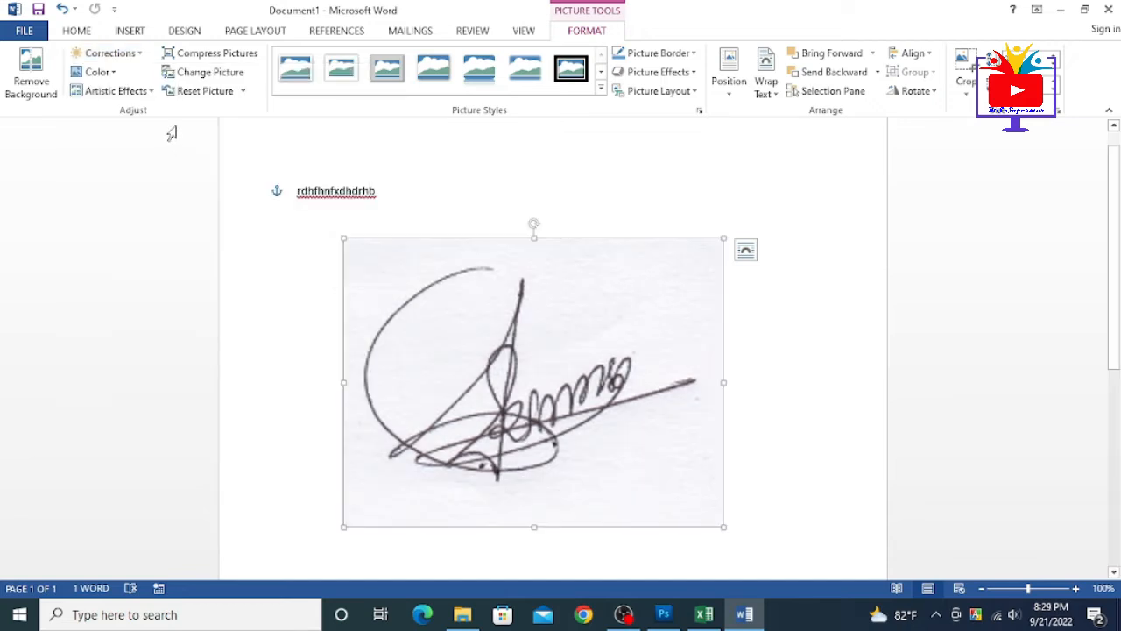
{"action": "left_click", "coordinate": [150, 91]}
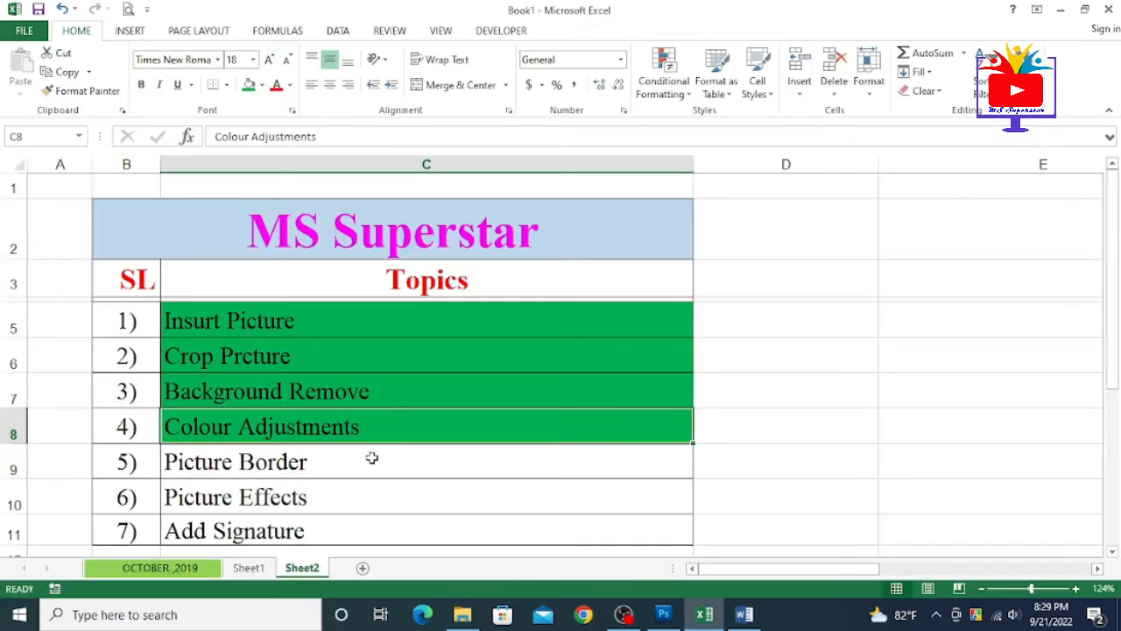
Select the "Picture Border" topic C9 in Excel, and in Word examine the border colours and picture styles for the signature.
{"action": "left_click", "coordinate": [362, 455]}
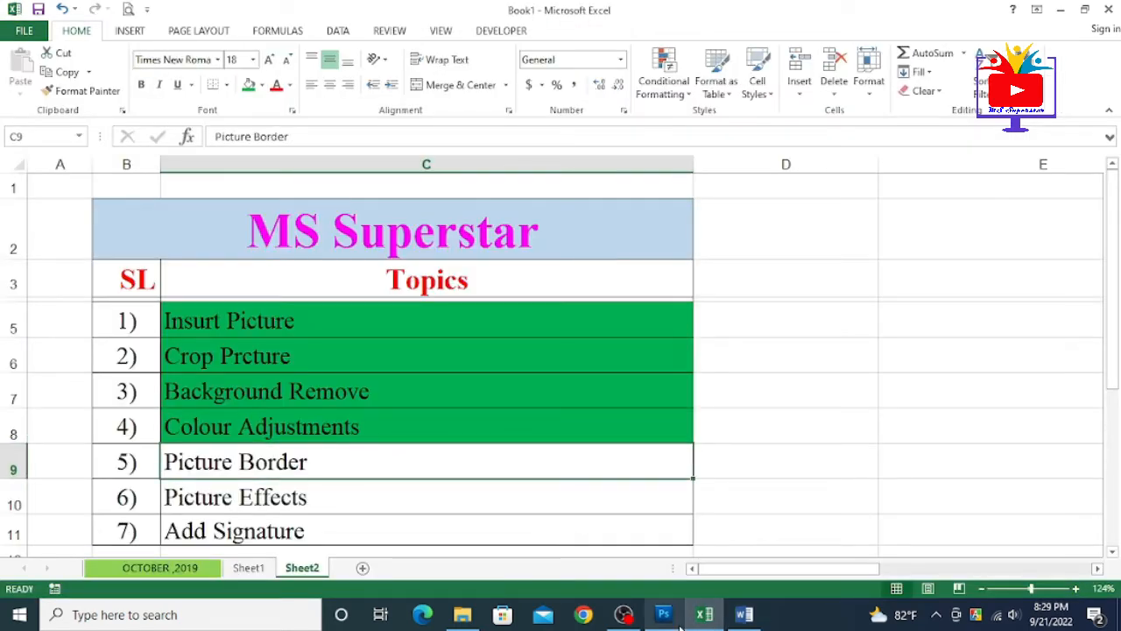
{"action": "left_click", "coordinate": [743, 613]}
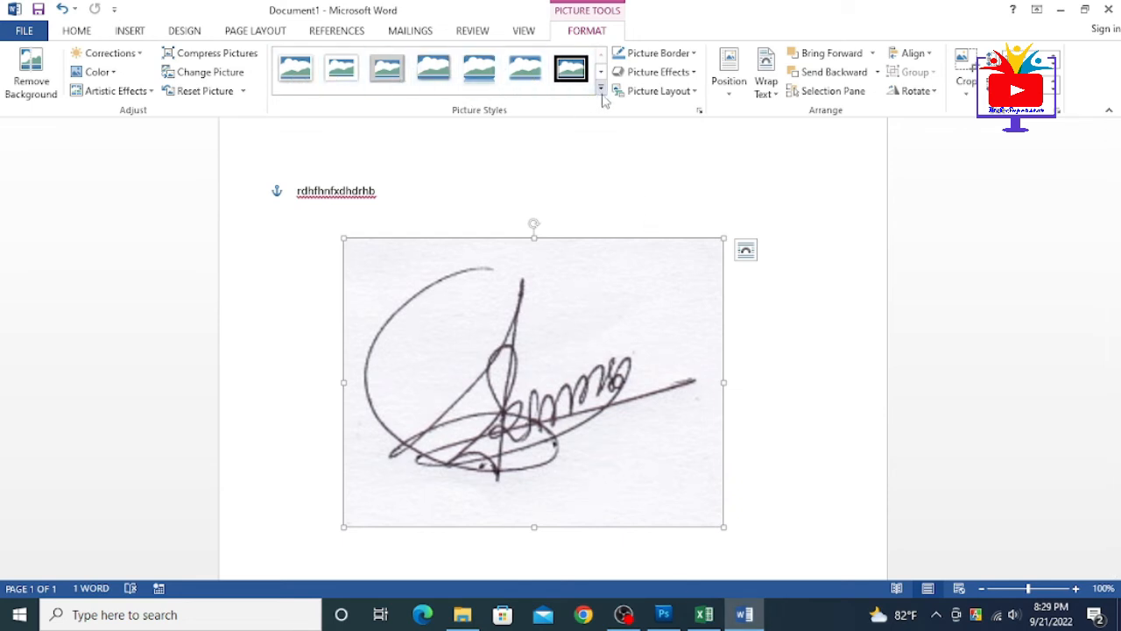
{"action": "left_click", "coordinate": [693, 54]}
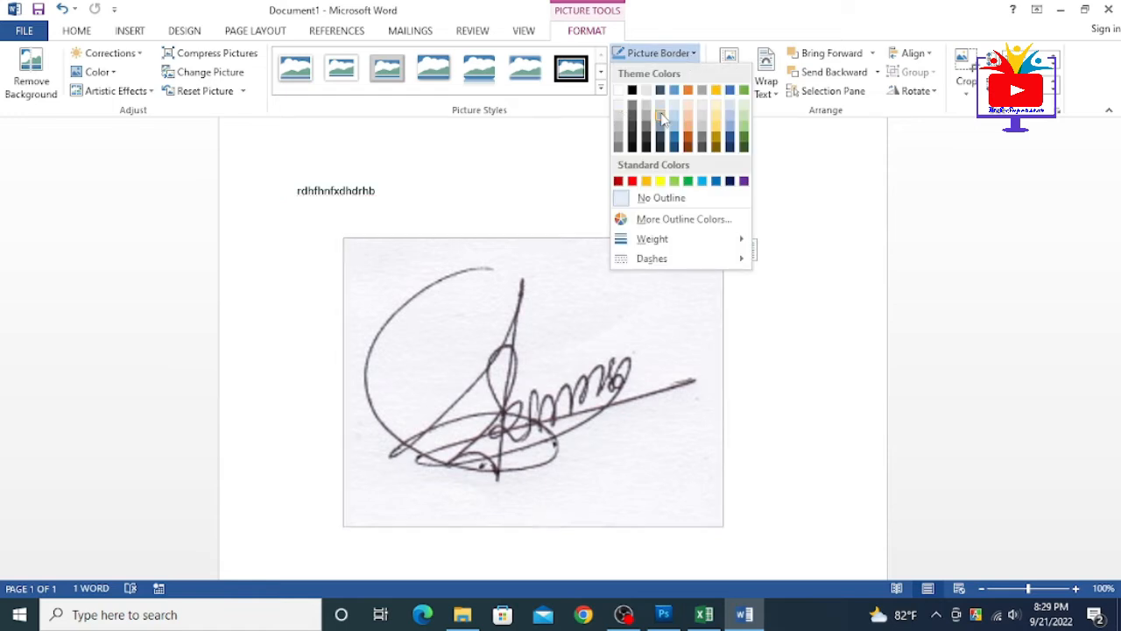
{"action": "key", "text": "Escape"}
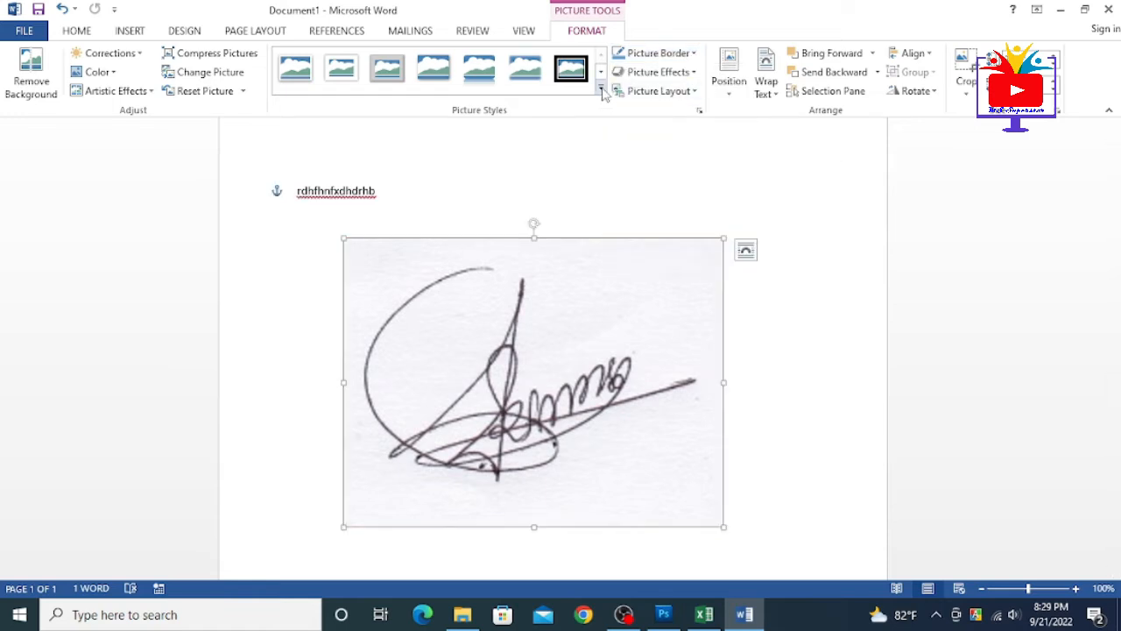
{"action": "left_click", "coordinate": [601, 88]}
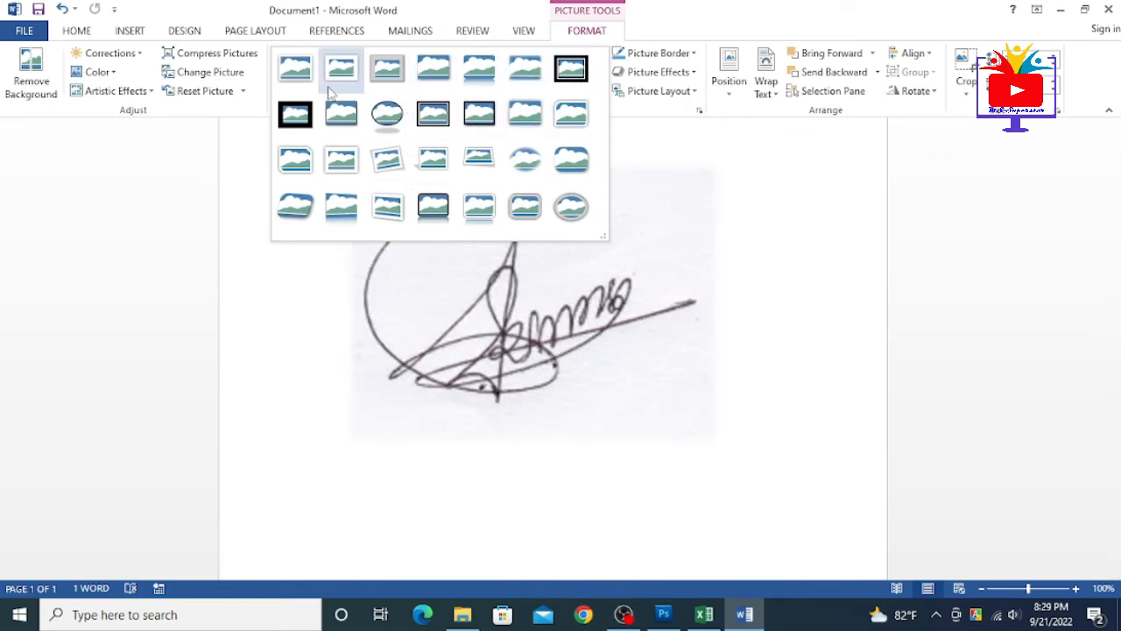
Preview the Preset, Shadow, Reflection and Glow picture effects on the signature picture.
{"action": "left_click", "coordinate": [697, 73]}
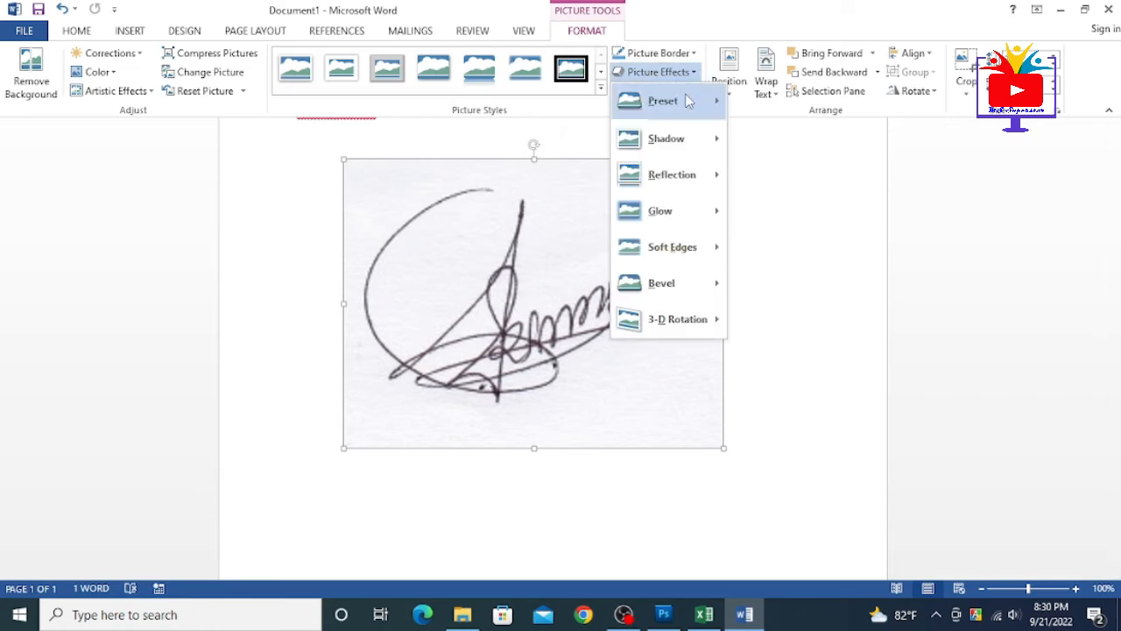
{"action": "mouse_move", "coordinate": [685, 112]}
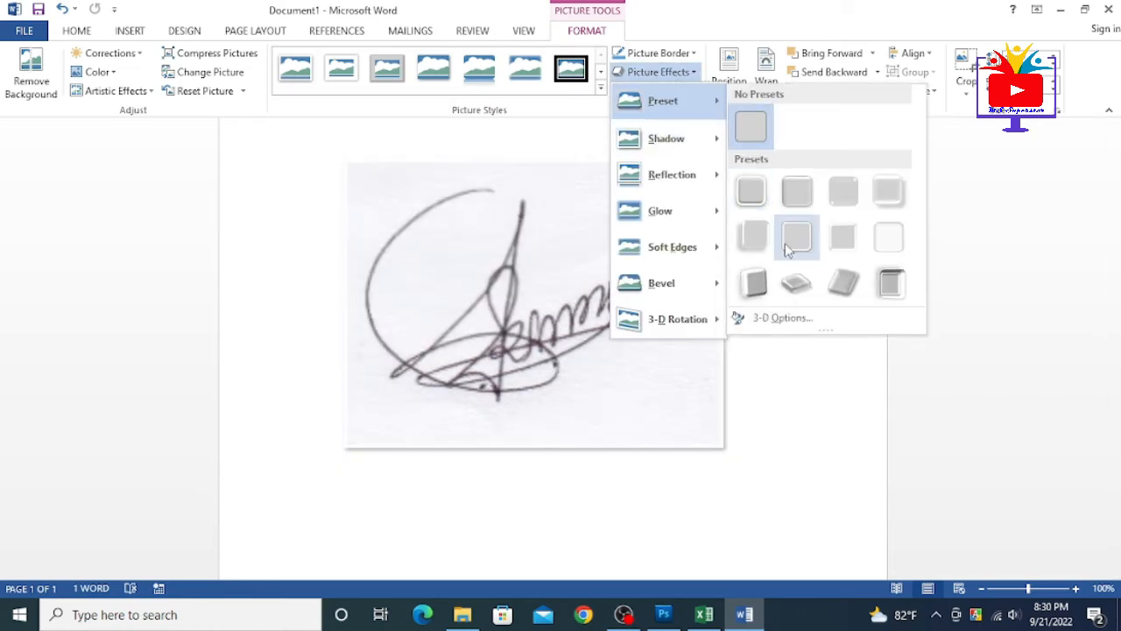
{"action": "mouse_move", "coordinate": [684, 145]}
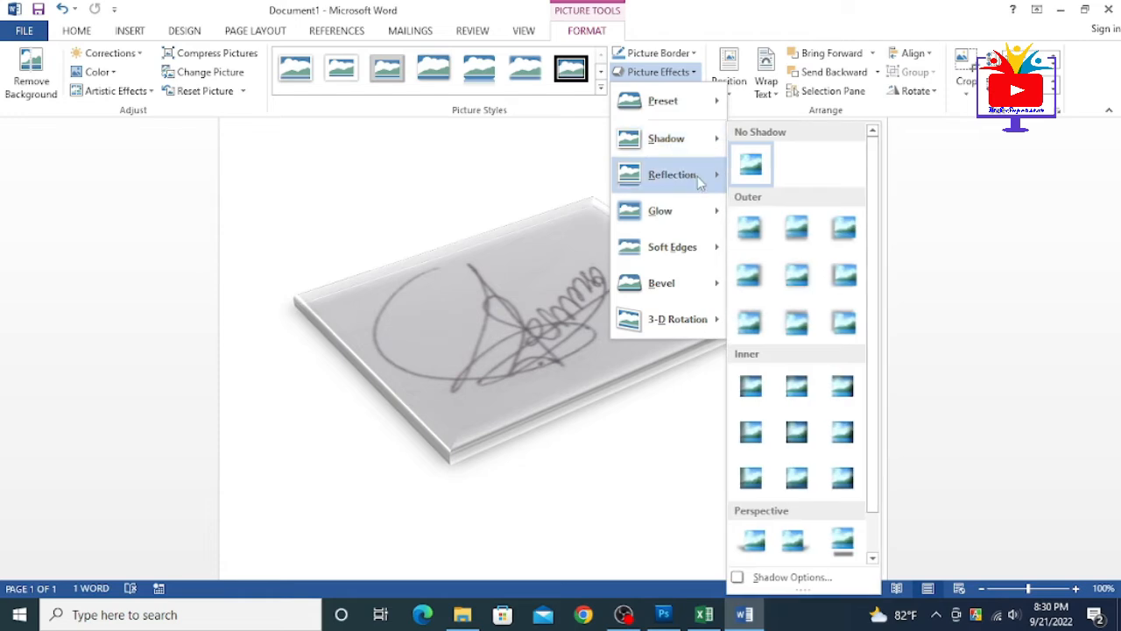
{"action": "mouse_move", "coordinate": [699, 178]}
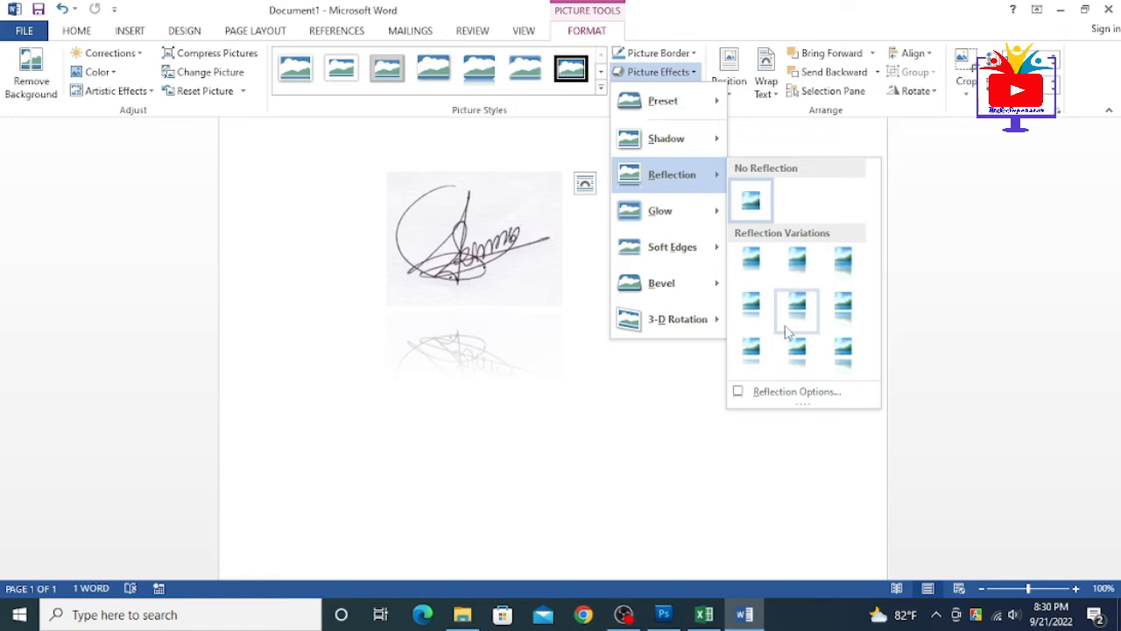
{"action": "mouse_move", "coordinate": [687, 219]}
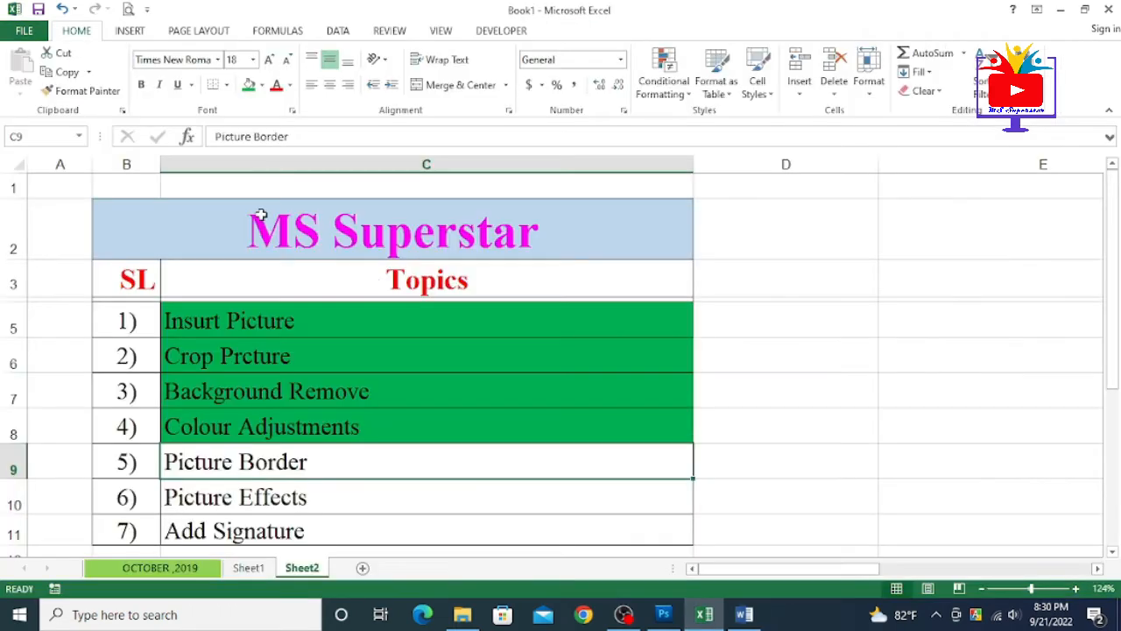
In the Excel topic list, fill the "Picture Border" cell C9 and the "Picture Effects" cell C10 with green.
{"action": "left_click", "coordinate": [249, 85]}
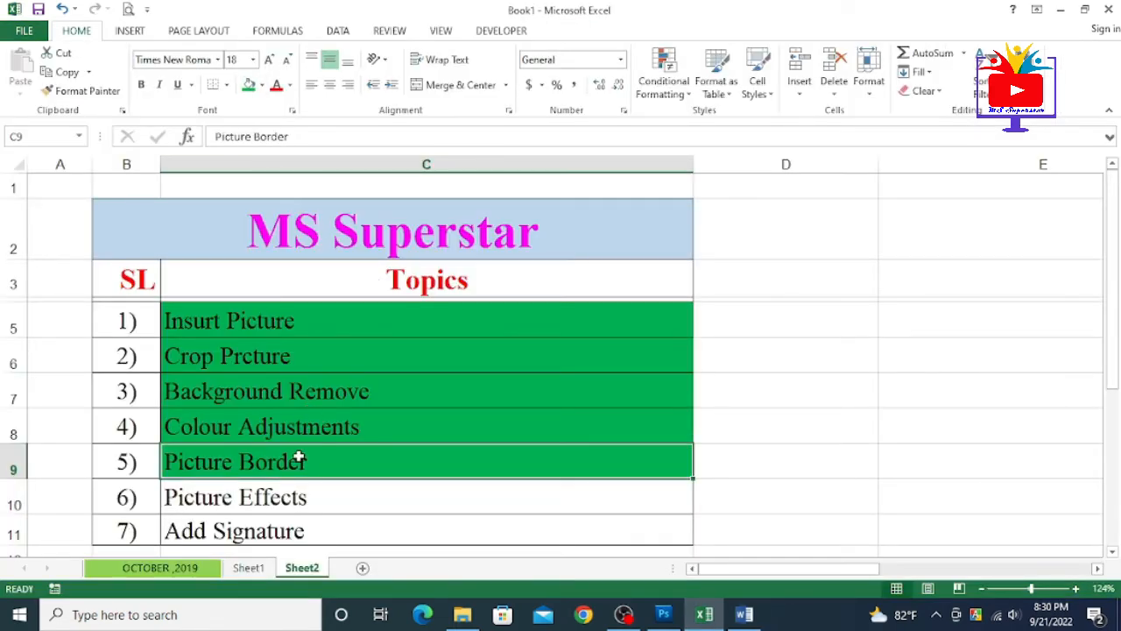
{"action": "left_click", "coordinate": [309, 498]}
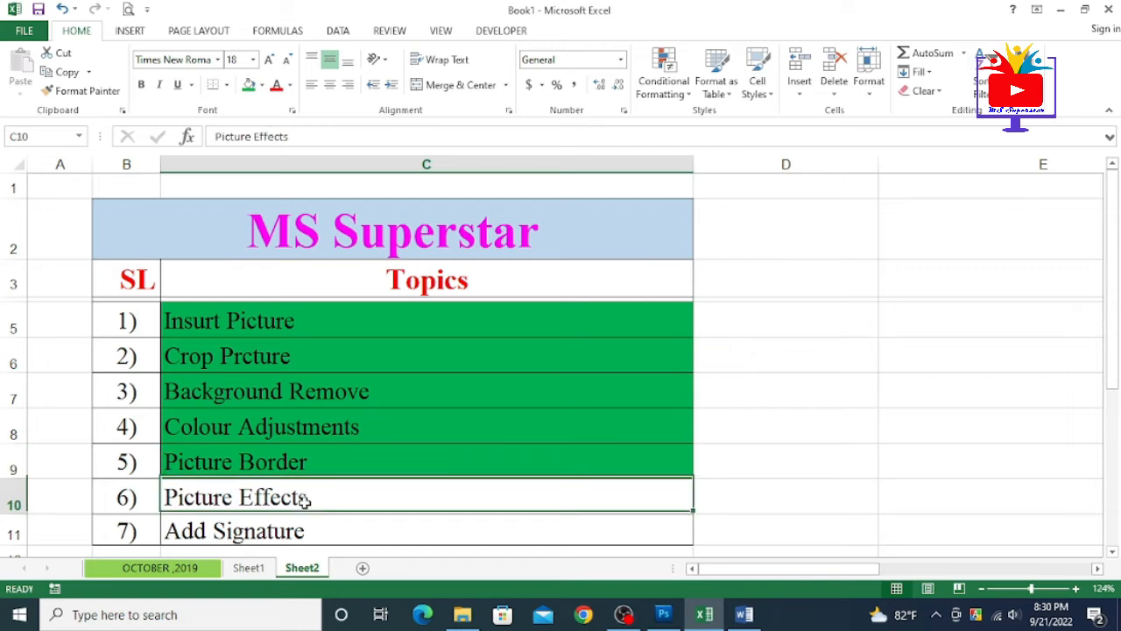
{"action": "left_click", "coordinate": [249, 85]}
{"action": "scroll", "coordinate": [452, 452], "scroll_direction": "down", "scroll_amount": 2}
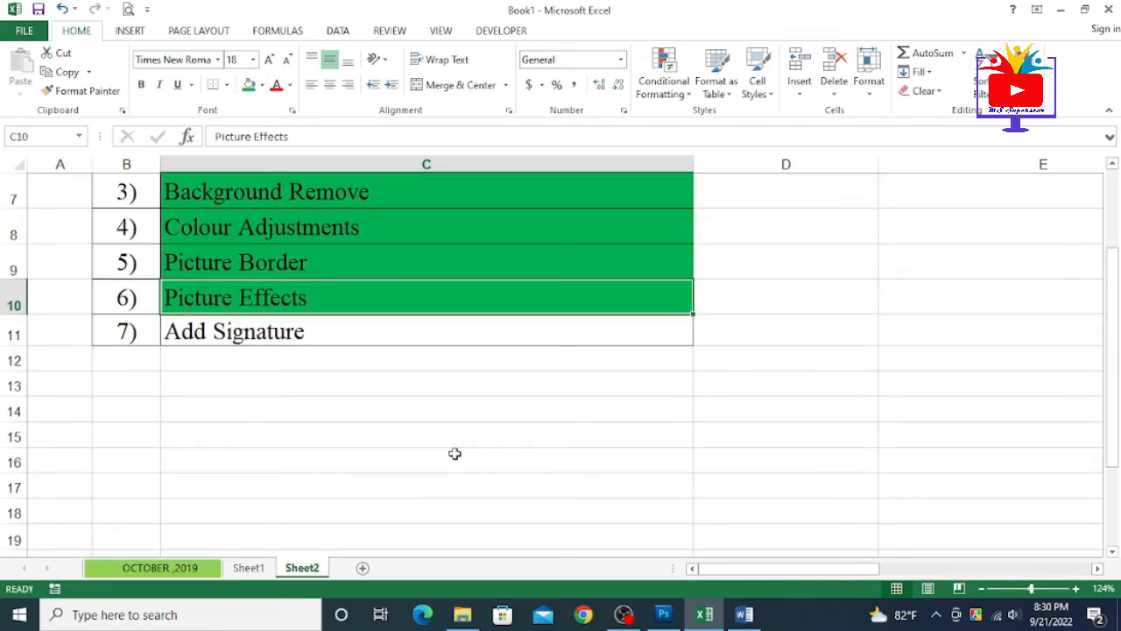
{"action": "scroll", "coordinate": [454, 453], "scroll_direction": "up", "scroll_amount": 2}
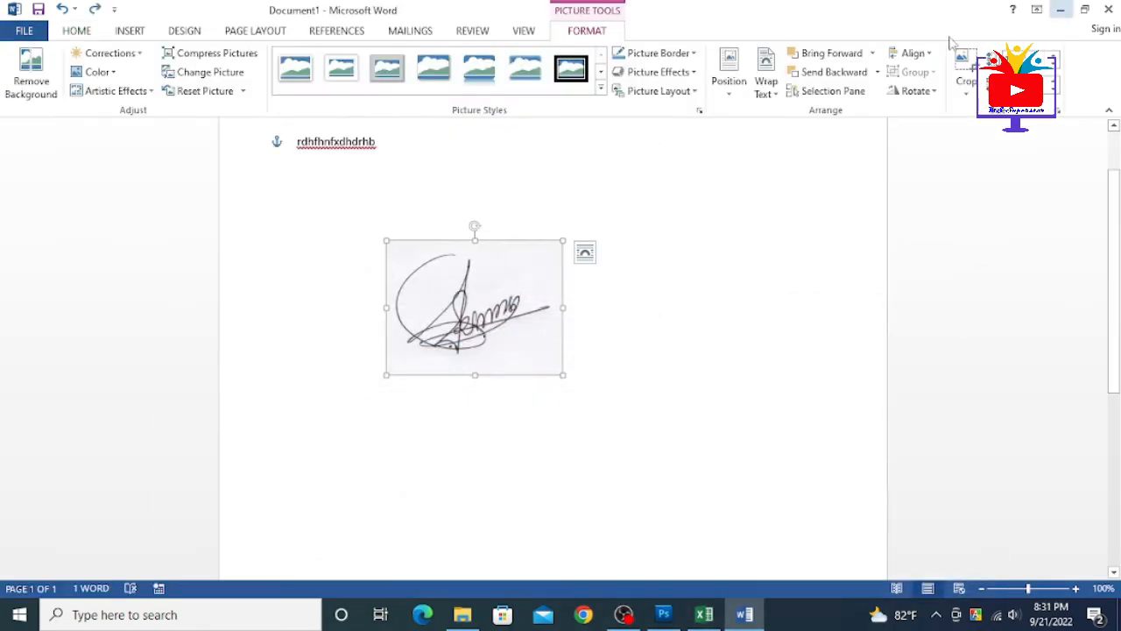
Switch to the October salary sheet in Excel and insert the Signature2 and Signature21 pictures from the Personal File folder at cell B61.
{"action": "left_click", "coordinate": [1060, 8]}
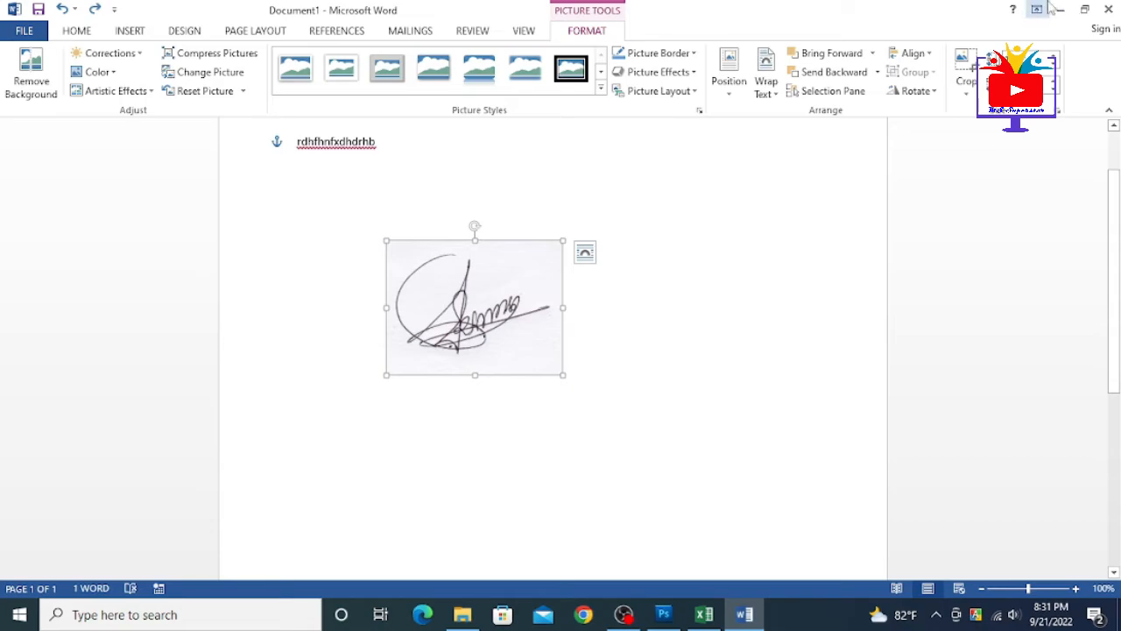
{"action": "left_click", "coordinate": [1059, 9]}
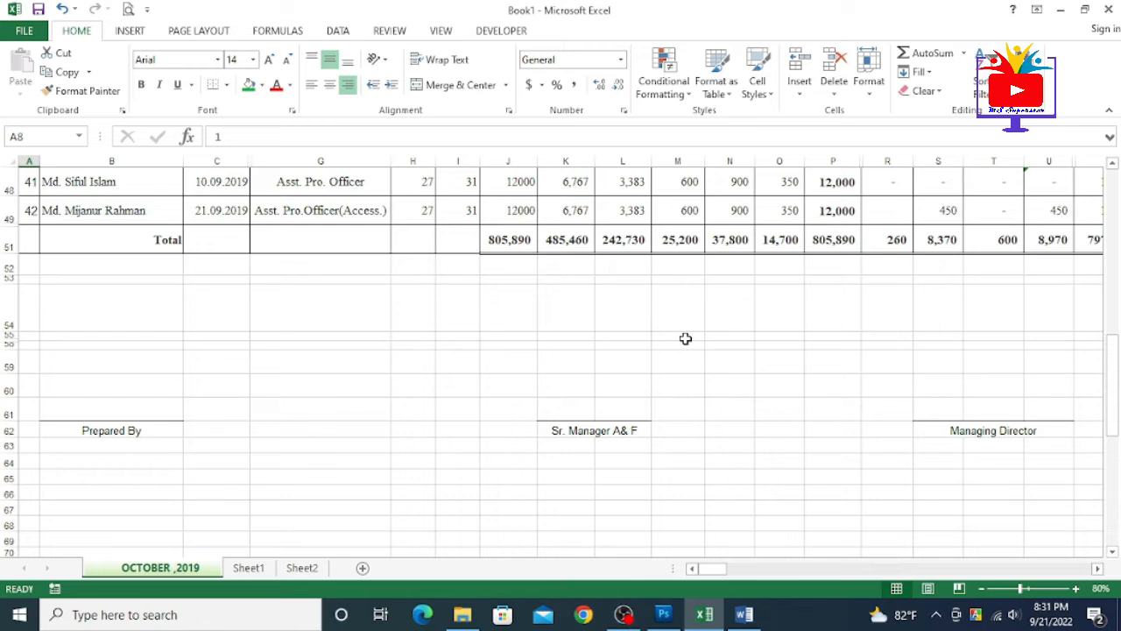
{"action": "left_click", "coordinate": [96, 408]}
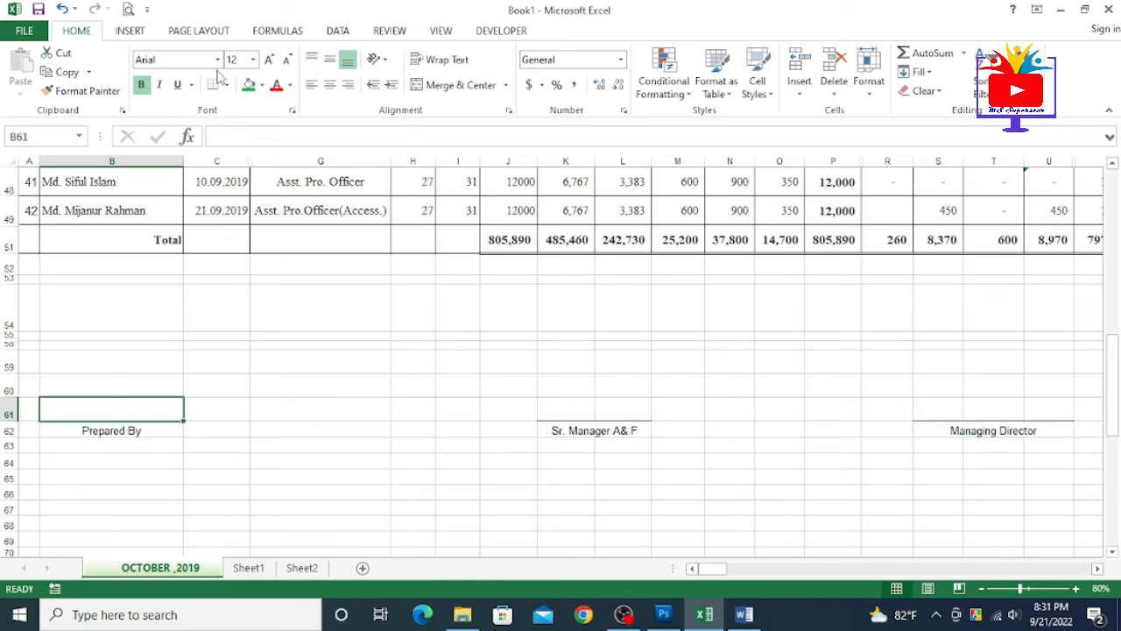
{"action": "left_click", "coordinate": [127, 31]}
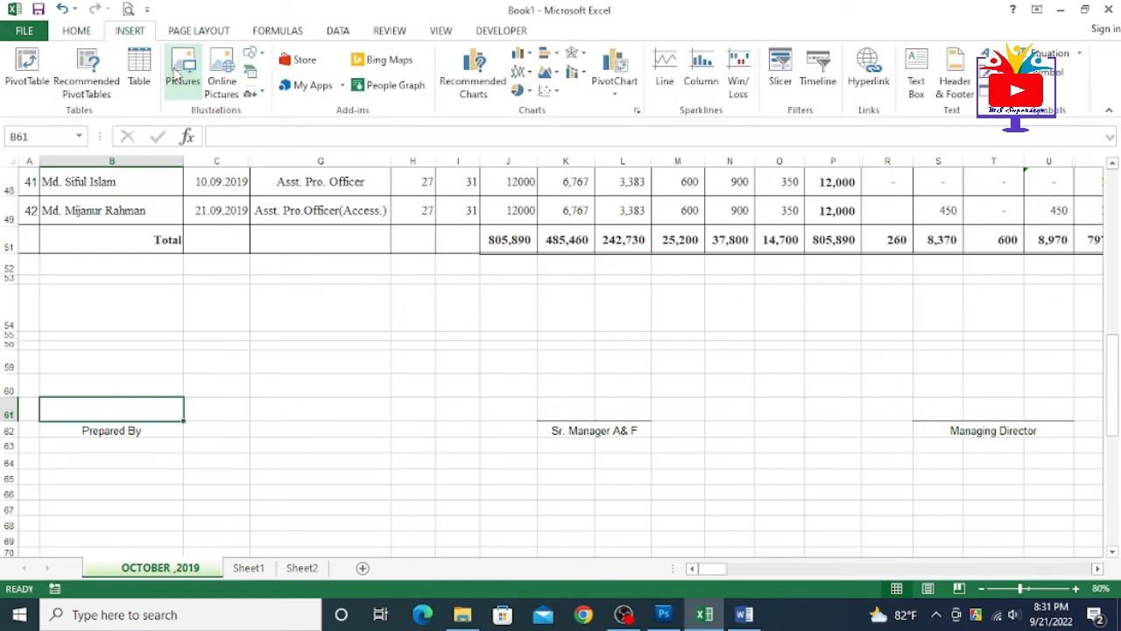
{"action": "left_click", "coordinate": [176, 77]}
{"action": "left_click", "coordinate": [81, 278]}
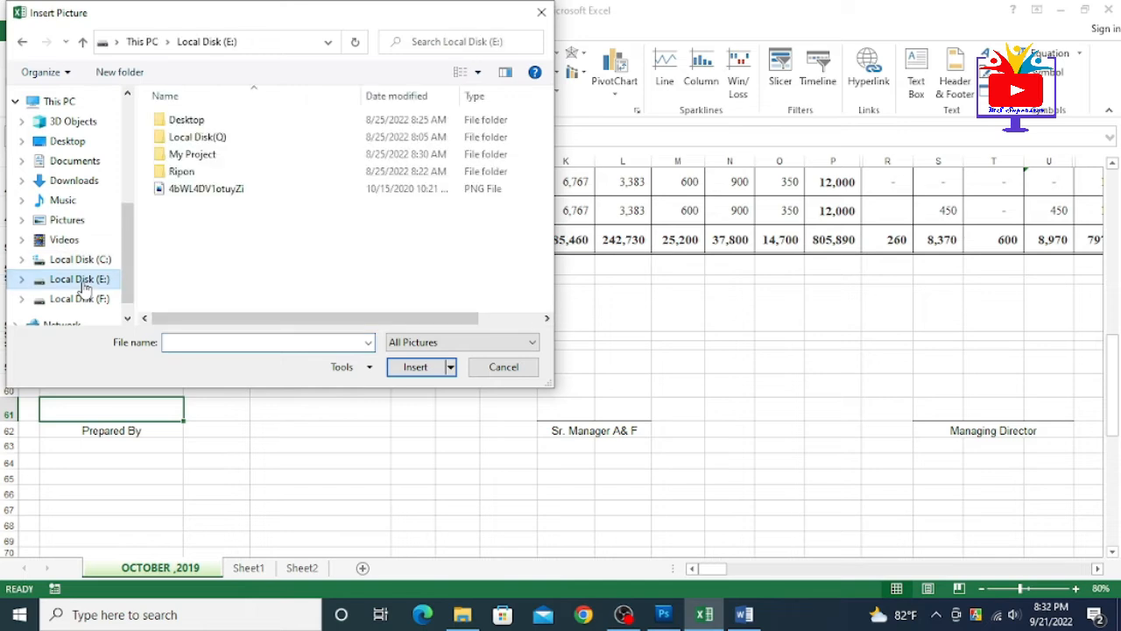
{"action": "double_click", "coordinate": [186, 171]}
{"action": "scroll", "coordinate": [201, 228], "scroll_direction": "down", "scroll_amount": 2}
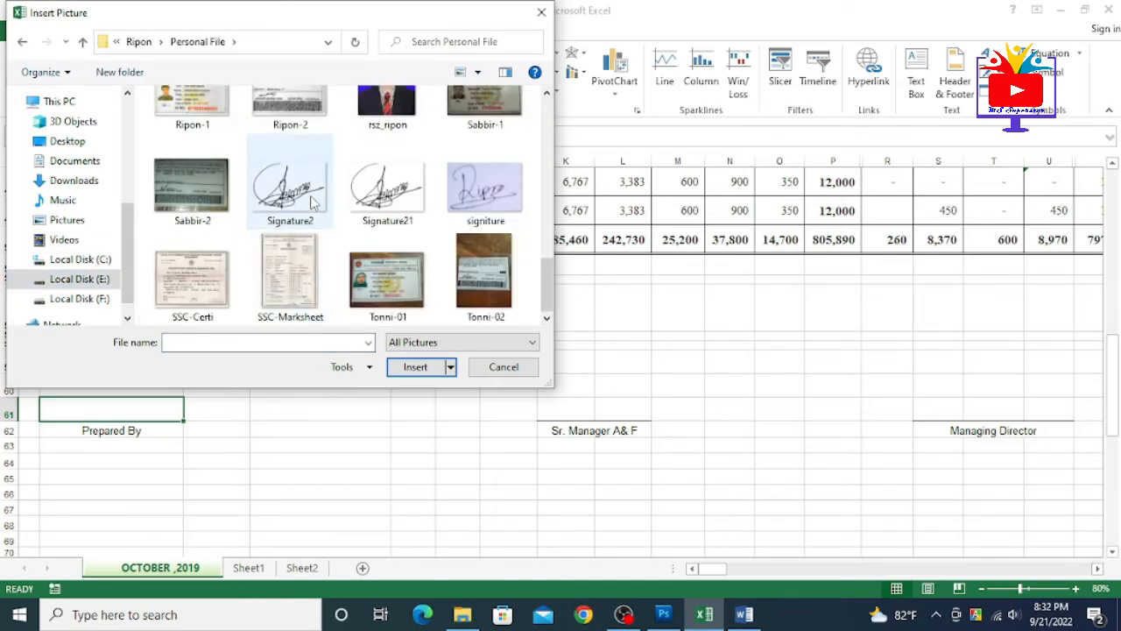
{"action": "left_click", "coordinate": [313, 202]}
{"action": "left_click", "coordinate": [372, 193], "text": "ctrl"}
{"action": "left_click", "coordinate": [420, 368]}
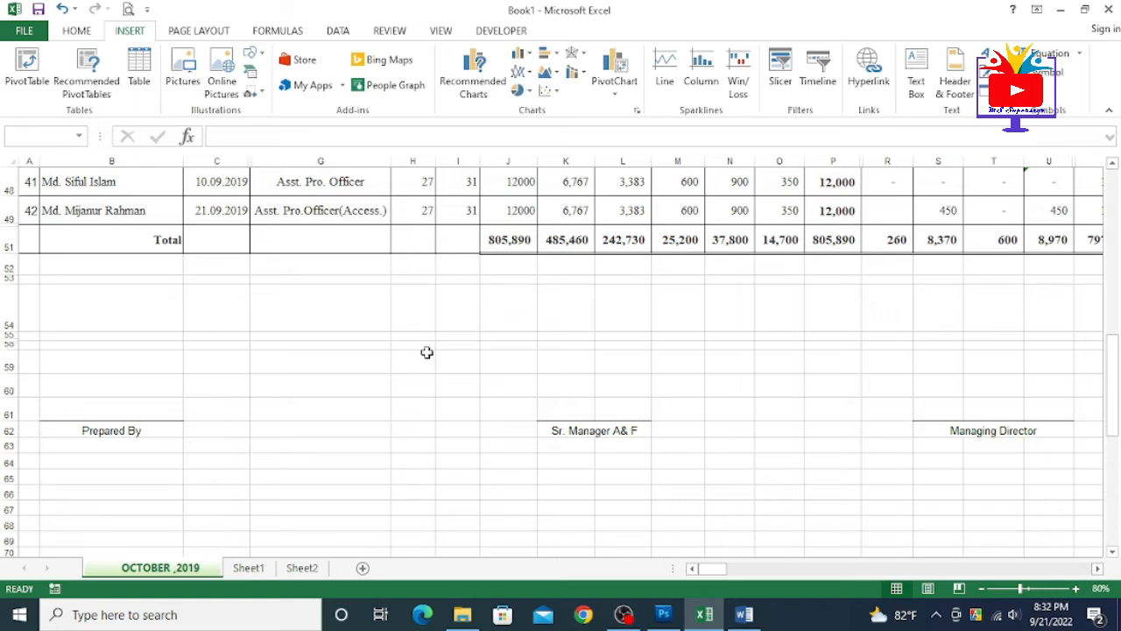
Separate the two inserted signature pictures, placing one above Prepared By and the other beside it in column G.
{"action": "mouse_move", "coordinate": [94, 442]}
{"action": "left_mouse_down"}
{"action": "mouse_move", "coordinate": [238, 412]}
{"action": "mouse_move", "coordinate": [372, 357]}
{"action": "left_mouse_up"}
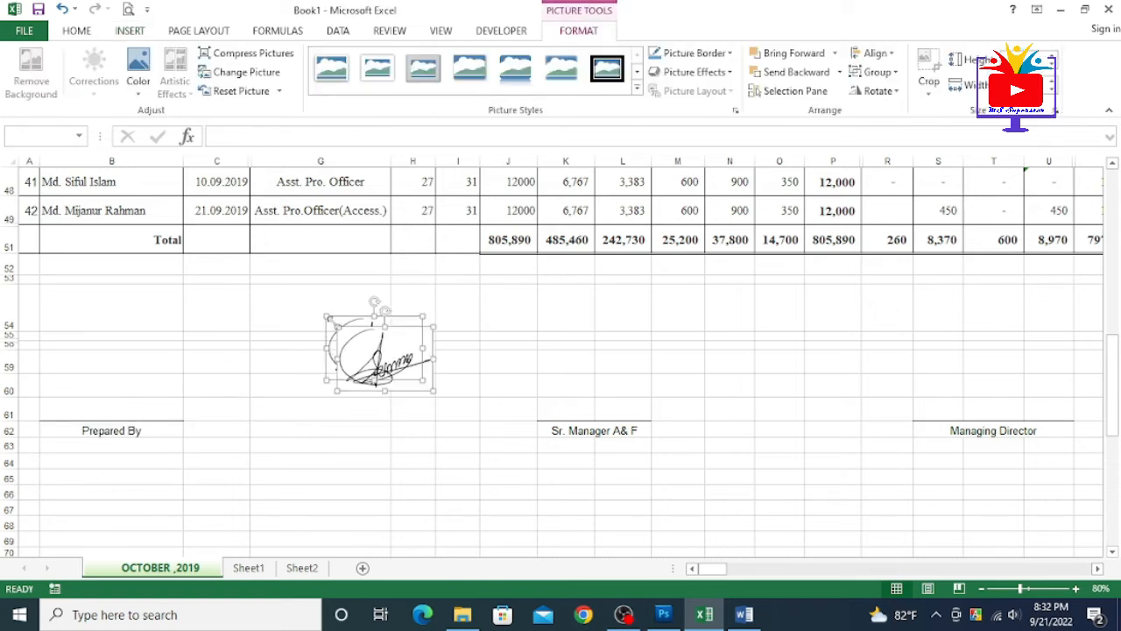
{"action": "left_click_drag", "start_coordinate": [354, 359], "coordinate": [117, 349]}
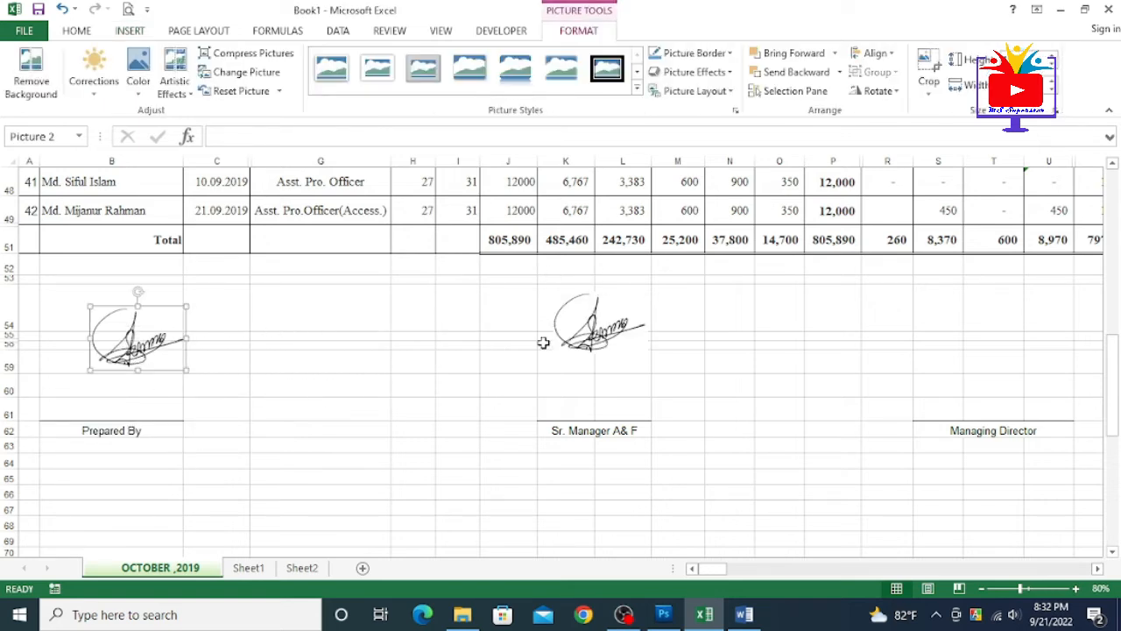
{"action": "mouse_move", "coordinate": [602, 345]}
{"action": "left_mouse_down"}
{"action": "mouse_move", "coordinate": [576, 364]}
{"action": "mouse_move", "coordinate": [230, 367]}
{"action": "mouse_move", "coordinate": [302, 353]}
{"action": "left_mouse_up"}
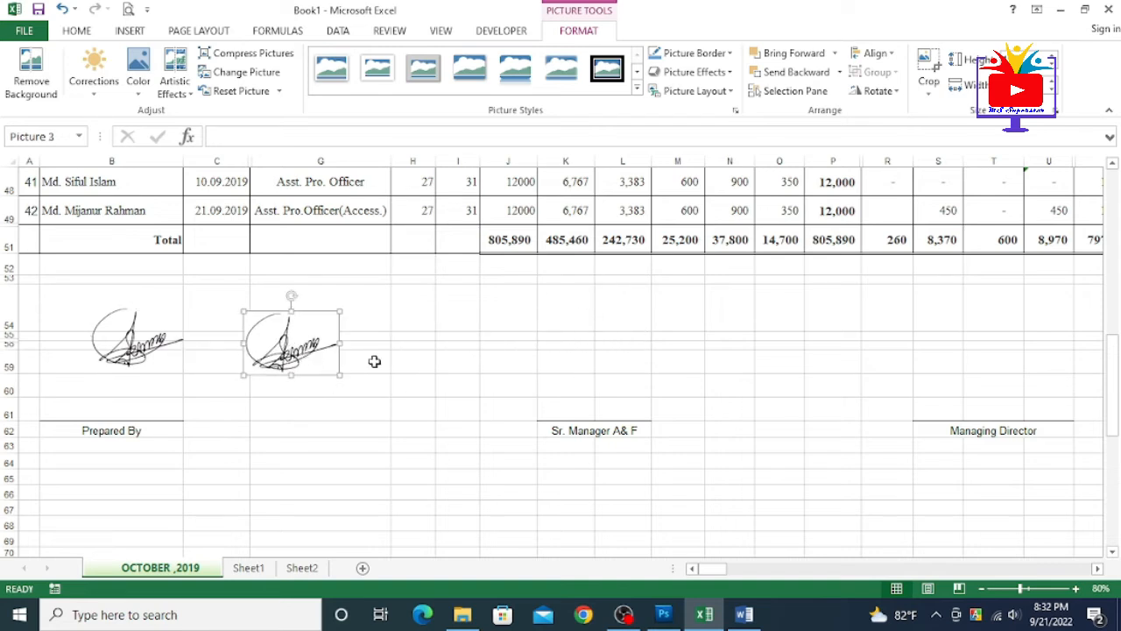
Inspect the column G signature enlarged, set the sheet zoom to 95%, and move that picture down to rows 59 to 61.
{"action": "left_click_drag", "start_coordinate": [1019, 590], "coordinate": [1044, 592]}
{"action": "mouse_move", "coordinate": [327, 345]}
{"action": "left_mouse_down"}
{"action": "mouse_move", "coordinate": [613, 333]}
{"action": "mouse_move", "coordinate": [585, 349]}
{"action": "mouse_move", "coordinate": [650, 337]}
{"action": "mouse_move", "coordinate": [714, 347]}
{"action": "left_mouse_up"}
{"action": "mouse_move", "coordinate": [733, 384]}
{"action": "left_mouse_down"}
{"action": "mouse_move", "coordinate": [627, 423]}
{"action": "mouse_move", "coordinate": [532, 396]}
{"action": "mouse_move", "coordinate": [521, 418]}
{"action": "left_mouse_up"}
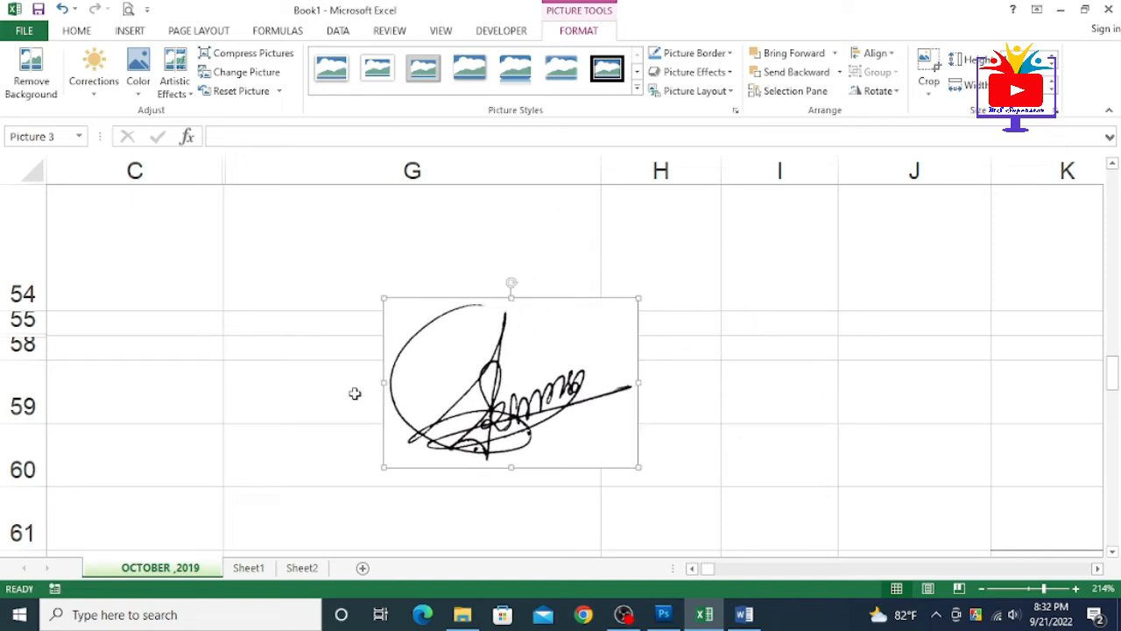
{"action": "scroll", "coordinate": [350, 391], "scroll_direction": "down", "scroll_amount": 6}
{"action": "scroll", "coordinate": [350, 391], "scroll_direction": "down", "scroll_amount": 2}
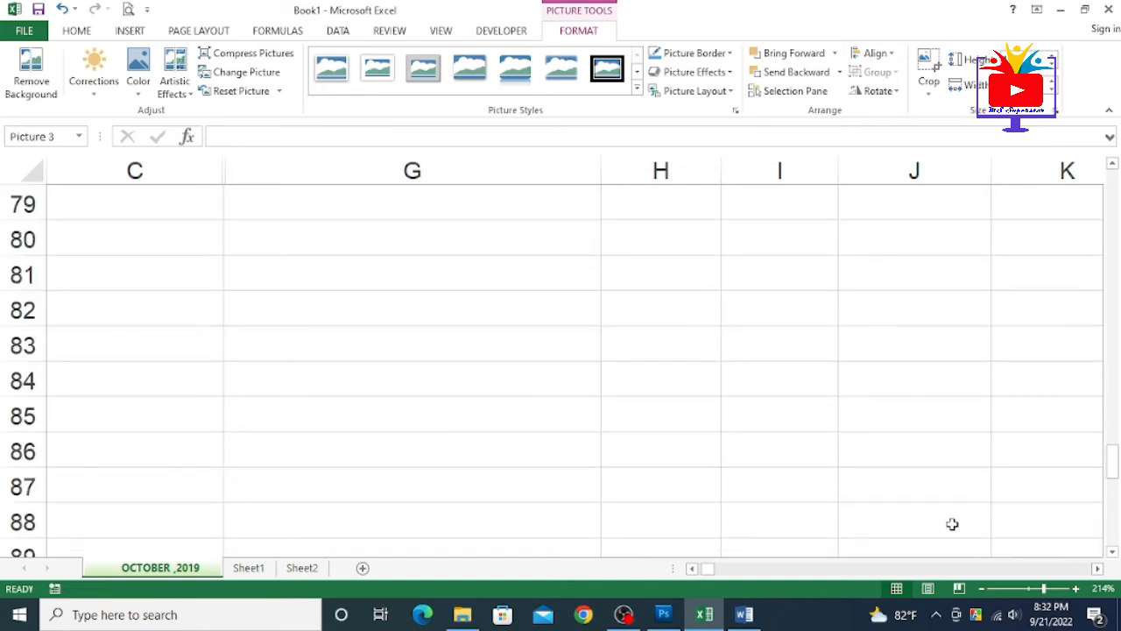
{"action": "left_click", "coordinate": [1026, 588]}
{"action": "left_click_drag", "start_coordinate": [373, 234], "coordinate": [140, 263]}
{"action": "mouse_move", "coordinate": [219, 408]}
{"action": "left_mouse_down"}
{"action": "mouse_move", "coordinate": [213, 447]}
{"action": "mouse_move", "coordinate": [252, 448]}
{"action": "mouse_move", "coordinate": [230, 447]}
{"action": "mouse_move", "coordinate": [261, 465]}
{"action": "mouse_move", "coordinate": [633, 391]}
{"action": "left_mouse_up"}
{"action": "scroll", "coordinate": [548, 502], "scroll_direction": "up", "scroll_amount": 4}
{"action": "scroll", "coordinate": [398, 558], "scroll_direction": "down", "scroll_amount": 2}
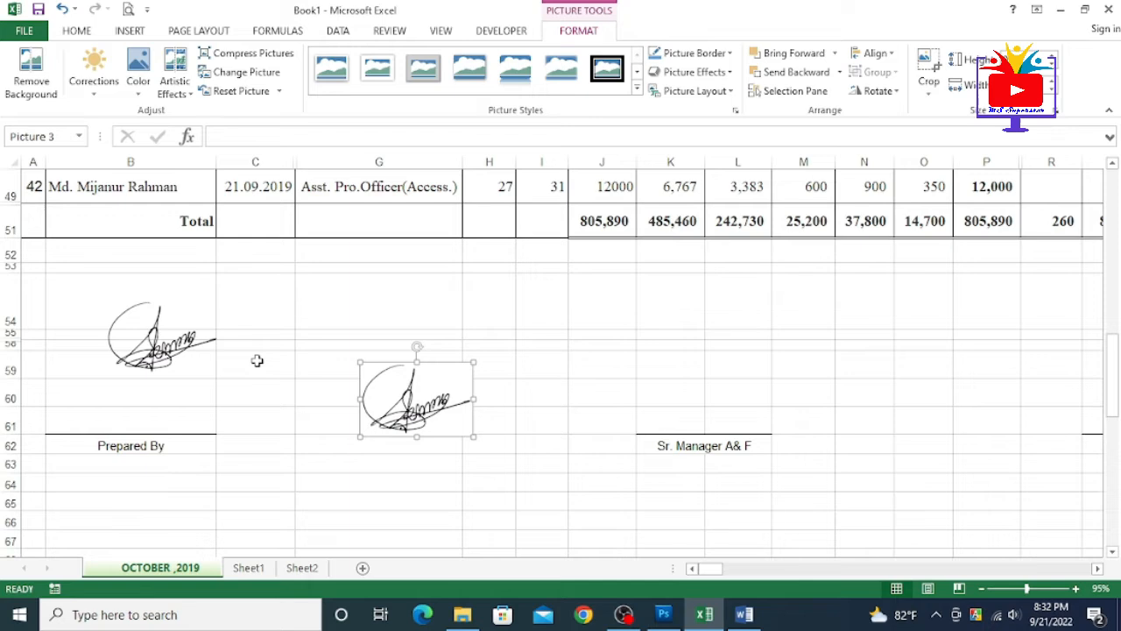
Position the column B signature picture just above the Prepared By line.
{"action": "left_click_drag", "start_coordinate": [163, 344], "coordinate": [147, 416]}
{"action": "left_click_drag", "start_coordinate": [229, 484], "coordinate": [226, 495]}
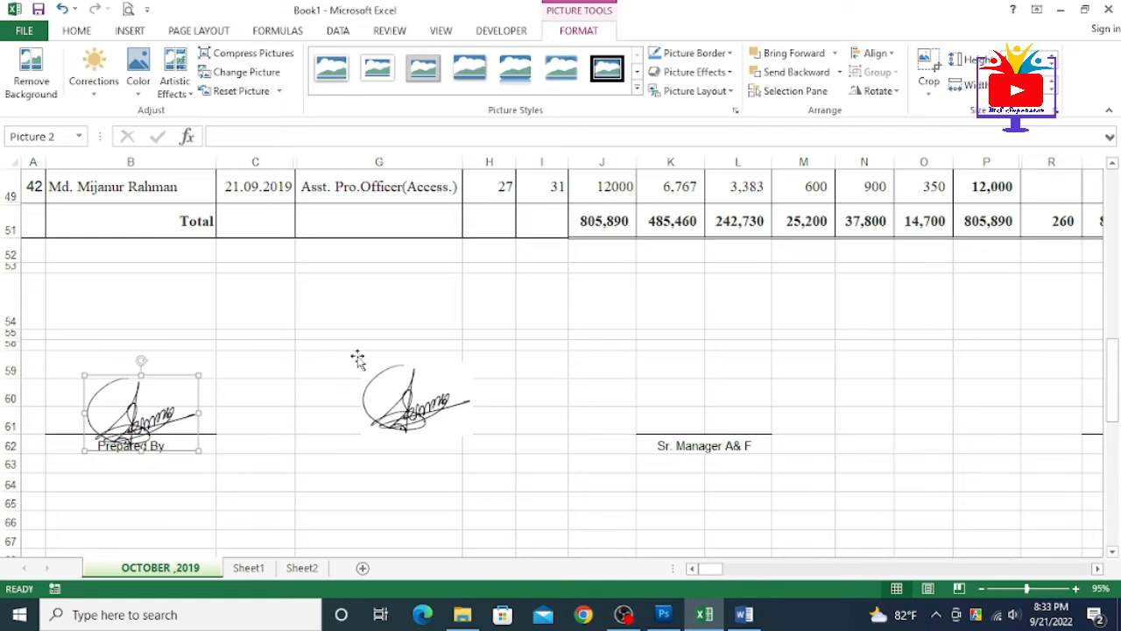
{"action": "left_click_drag", "start_coordinate": [131, 420], "coordinate": [136, 395]}
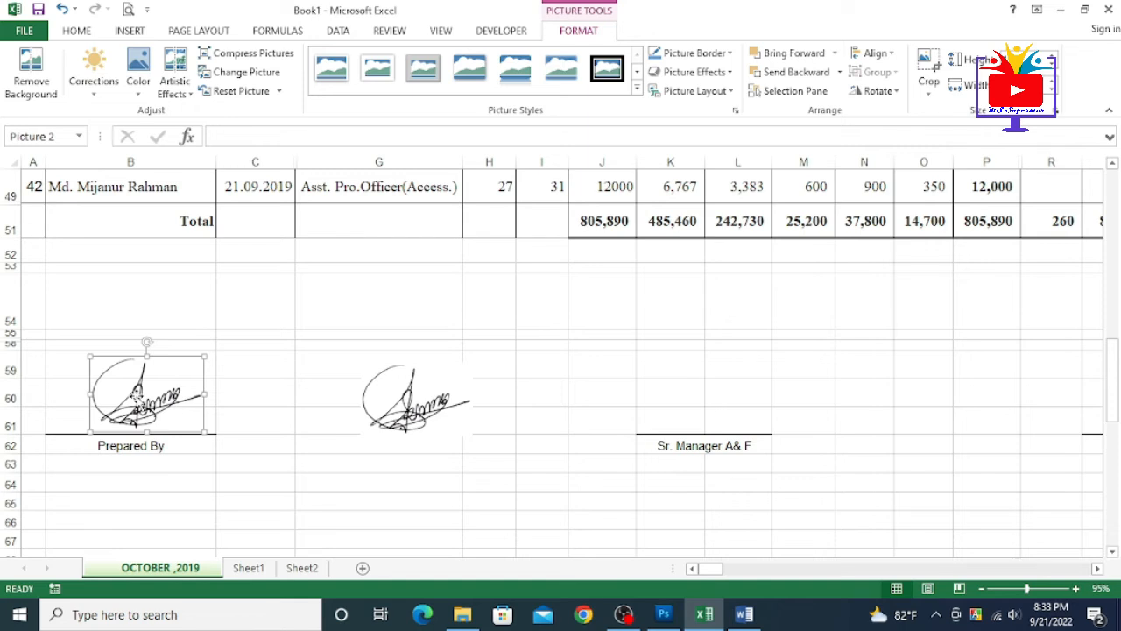
Switch to Photoshop and open the scanned signature image IMG_20170316_0004.jpg from the Personal File folder.
{"action": "left_click", "coordinate": [665, 614]}
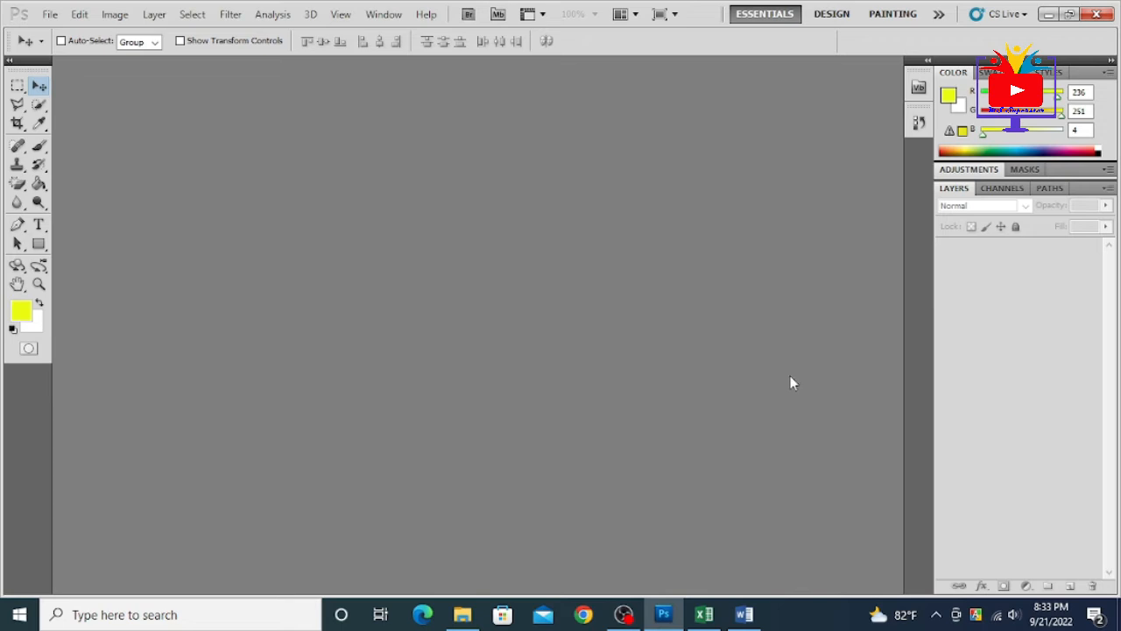
{"action": "left_click", "coordinate": [50, 14]}
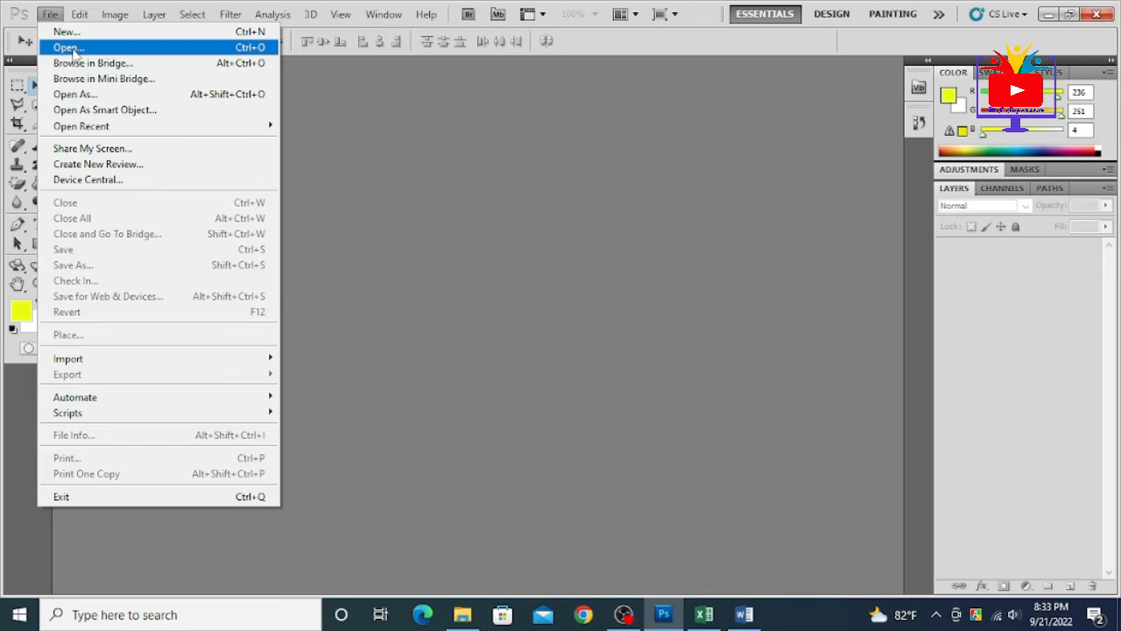
{"action": "left_click", "coordinate": [74, 50]}
{"action": "scroll", "coordinate": [560, 193], "scroll_direction": "down", "scroll_amount": 5}
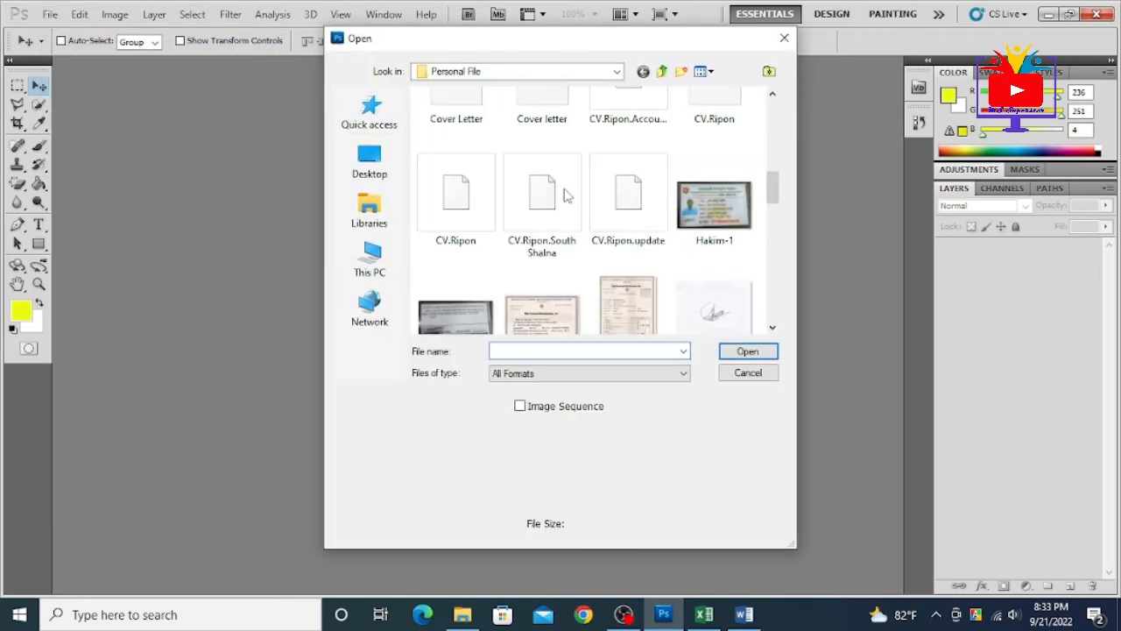
{"action": "scroll", "coordinate": [565, 197], "scroll_direction": "down", "scroll_amount": 5}
{"action": "scroll", "coordinate": [568, 194], "scroll_direction": "down", "scroll_amount": 3}
{"action": "scroll", "coordinate": [571, 200], "scroll_direction": "up", "scroll_amount": 10}
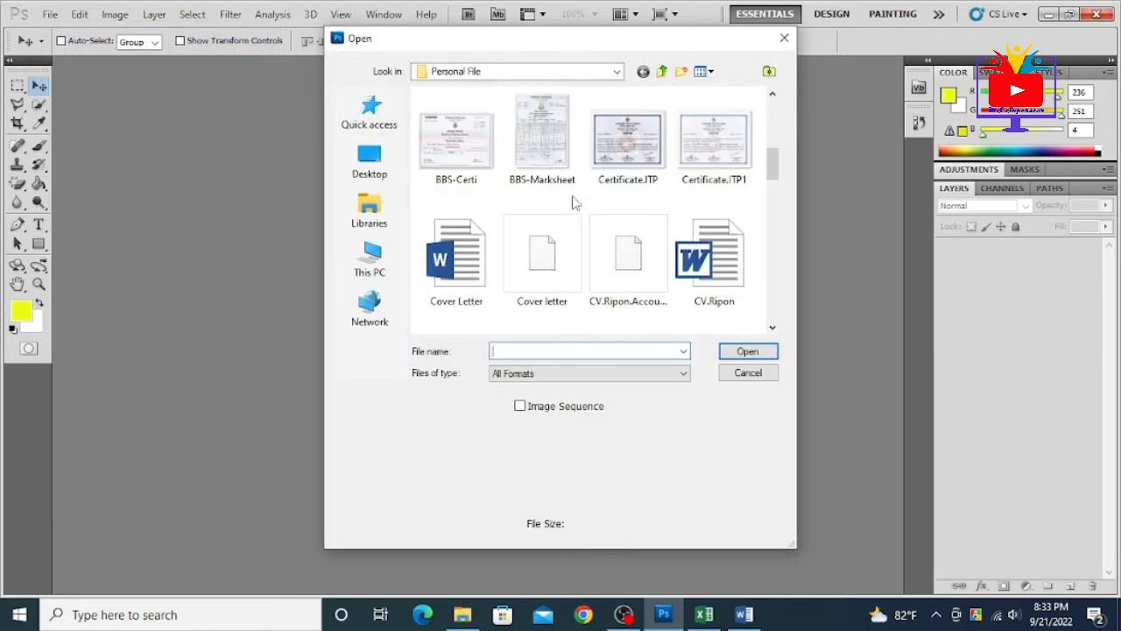
{"action": "scroll", "coordinate": [571, 201], "scroll_direction": "up", "scroll_amount": 5}
{"action": "scroll", "coordinate": [571, 202], "scroll_direction": "down", "scroll_amount": 3}
{"action": "scroll", "coordinate": [571, 201], "scroll_direction": "up", "scroll_amount": 3}
{"action": "scroll", "coordinate": [571, 202], "scroll_direction": "down", "scroll_amount": 5}
{"action": "scroll", "coordinate": [574, 202], "scroll_direction": "down", "scroll_amount": 3}
{"action": "double_click", "coordinate": [713, 304]}
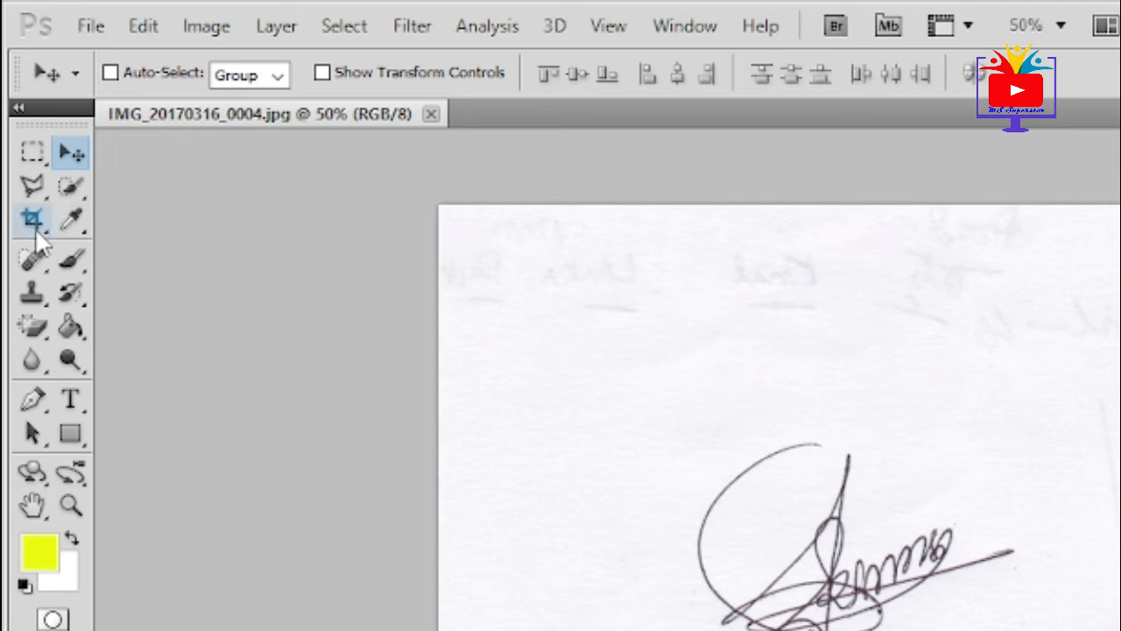
Crop the scanned image closely around the signature and convert its locked Background into the regular layer Layer 0.
{"action": "left_click", "coordinate": [32, 220]}
{"action": "mouse_move", "coordinate": [640, 409]}
{"action": "left_mouse_down"}
{"action": "mouse_move", "coordinate": [950, 630]}
{"action": "mouse_move", "coordinate": [1033, 630]}
{"action": "left_mouse_up"}
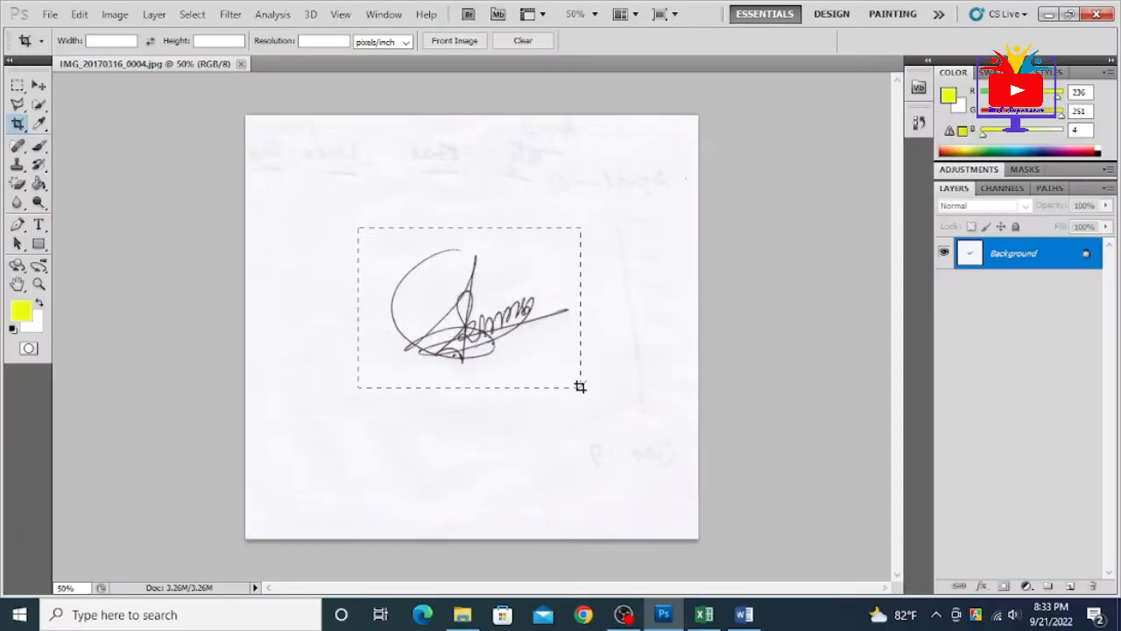
{"action": "left_click_drag", "start_coordinate": [580, 386], "coordinate": [585, 389]}
{"action": "left_click_drag", "start_coordinate": [358, 228], "coordinate": [382, 237]}
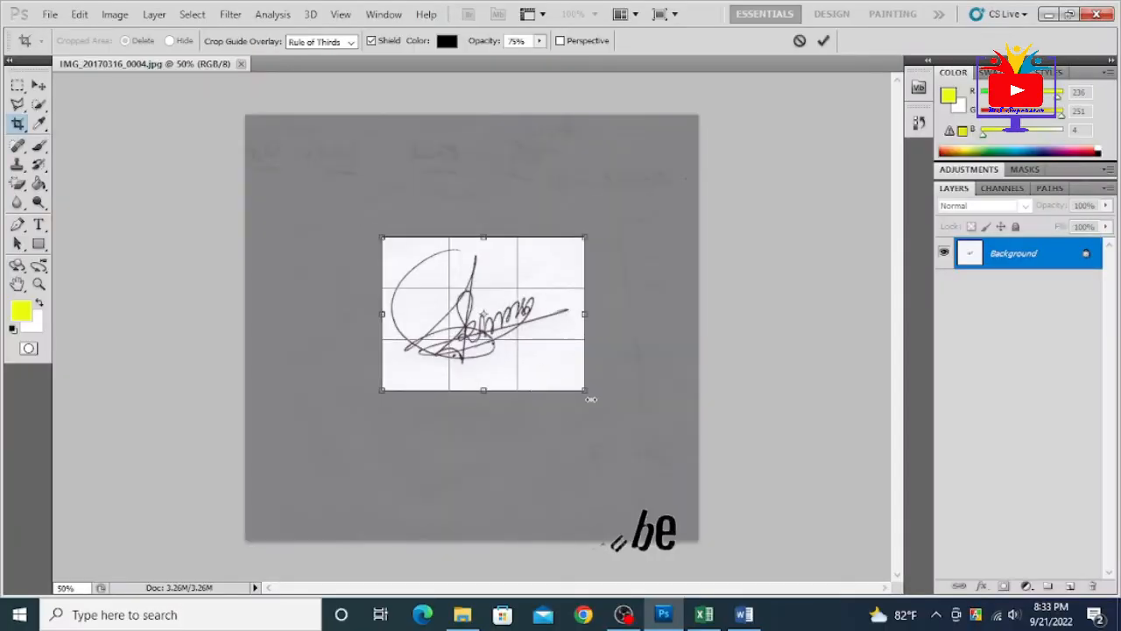
{"action": "key", "text": "Return"}
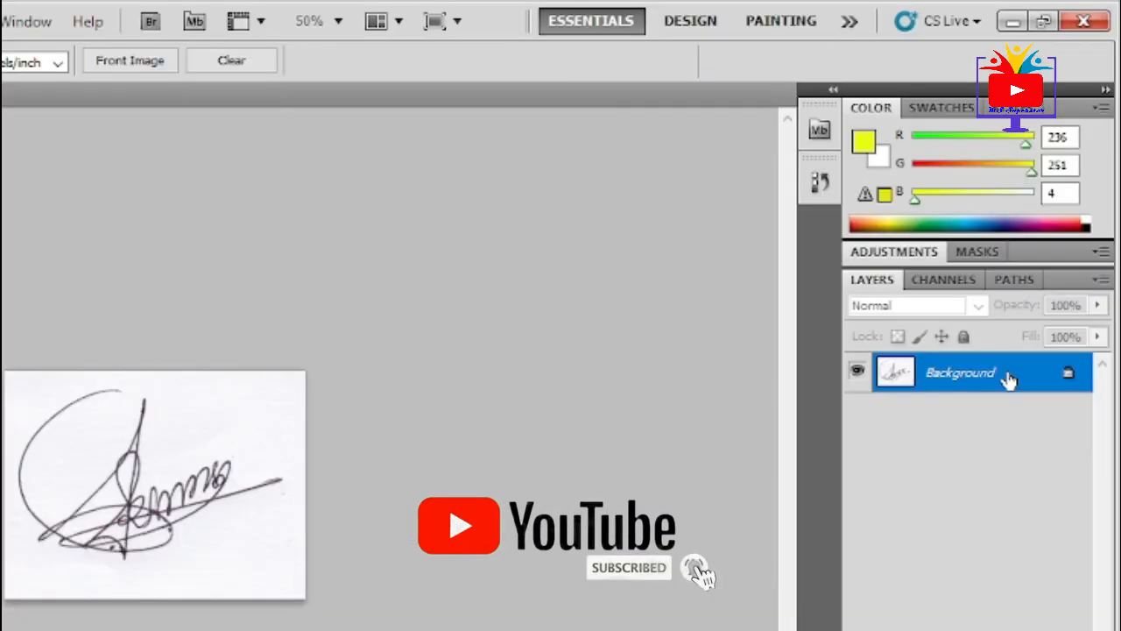
{"action": "double_click", "coordinate": [1008, 379]}
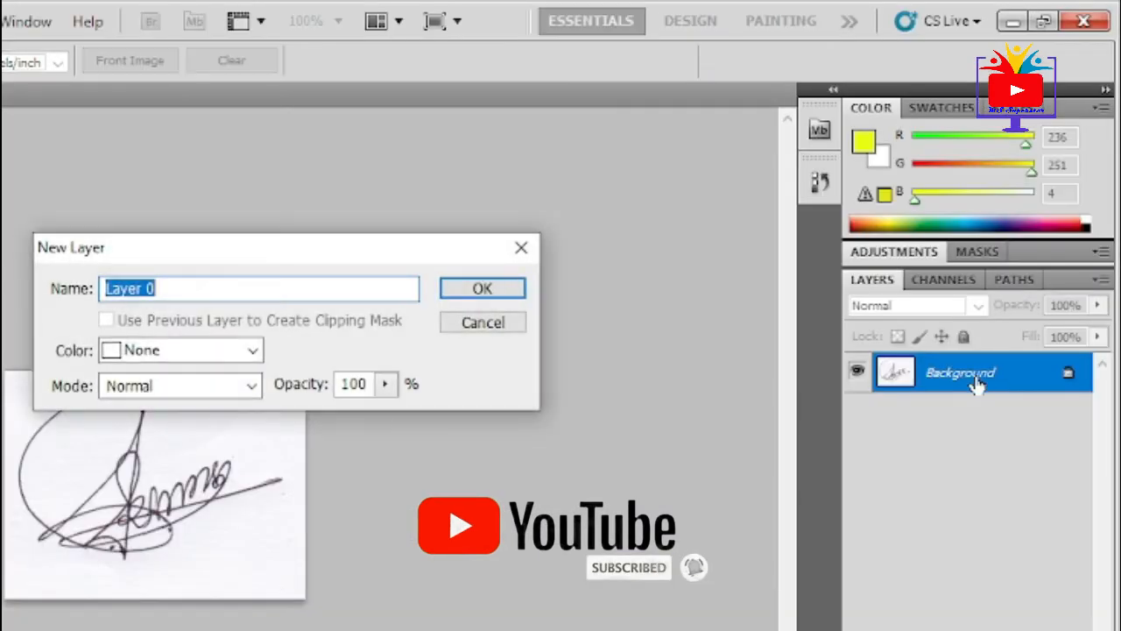
{"action": "left_click", "coordinate": [473, 294]}
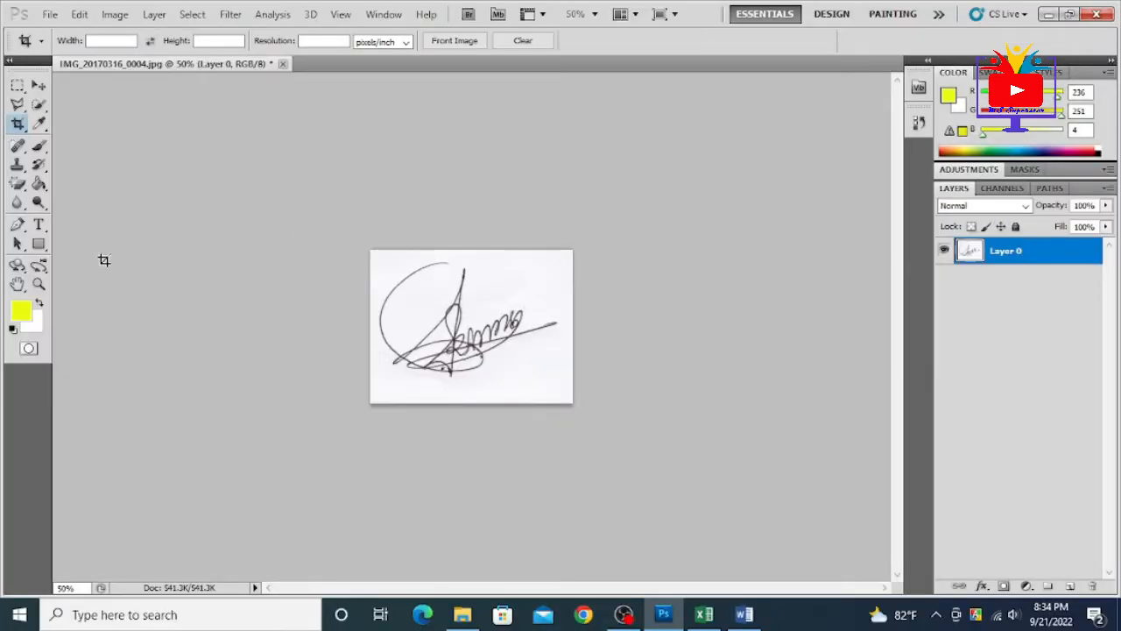
Erase the paper background surrounding the signature on Layer 0 with the Magic Eraser Tool.
{"action": "left_click", "coordinate": [19, 185]}
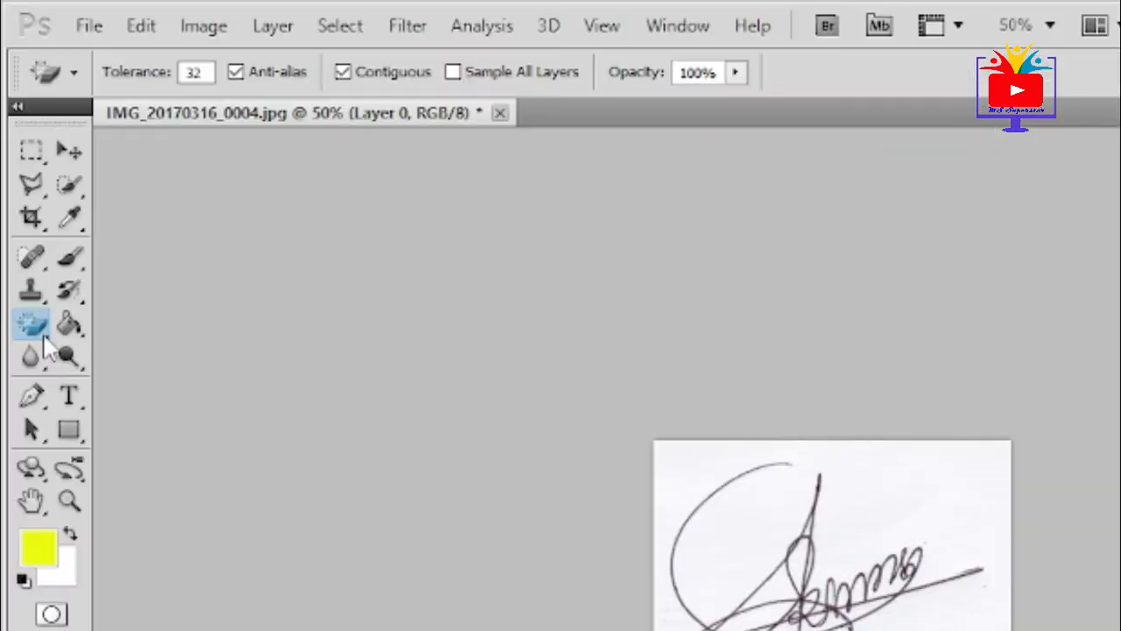
{"action": "right_click", "coordinate": [43, 337]}
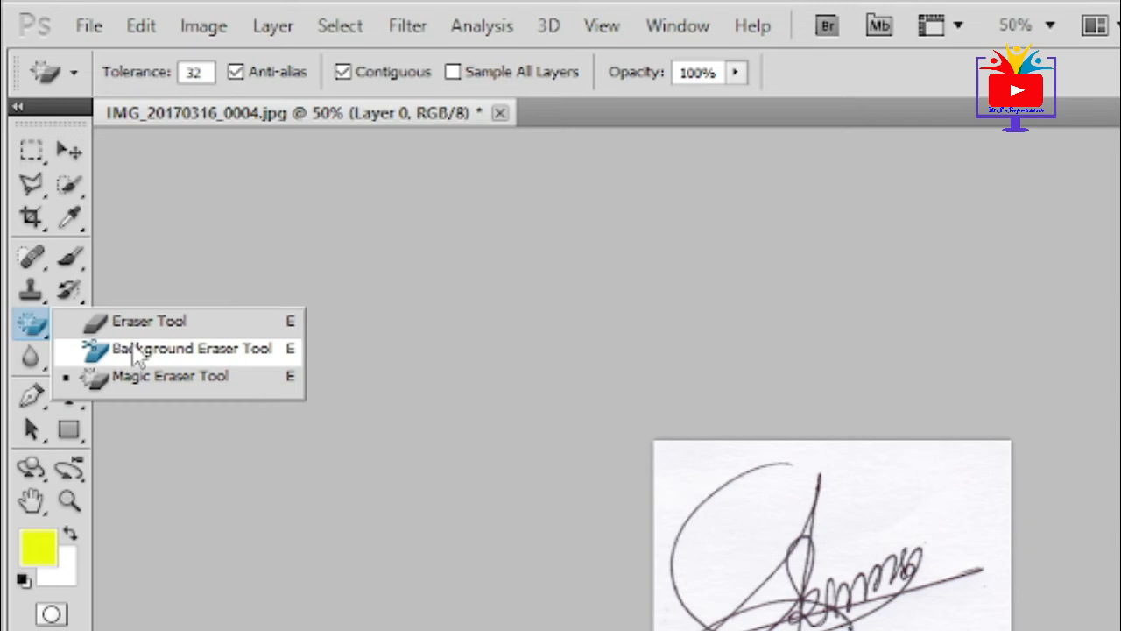
{"action": "left_click", "coordinate": [162, 385]}
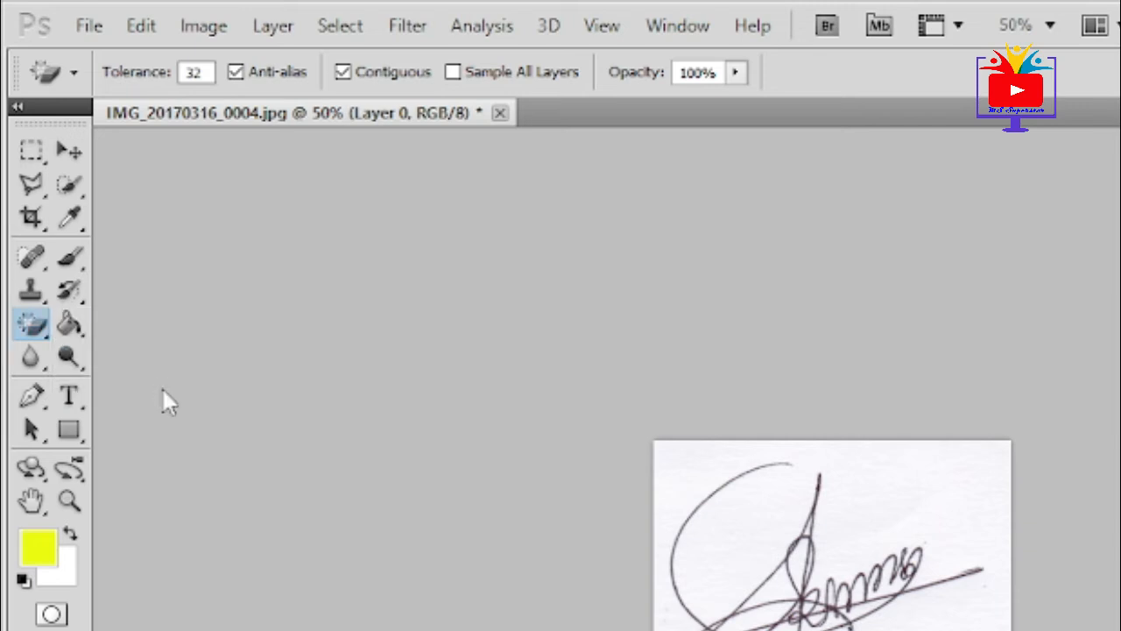
{"action": "right_click", "coordinate": [32, 324]}
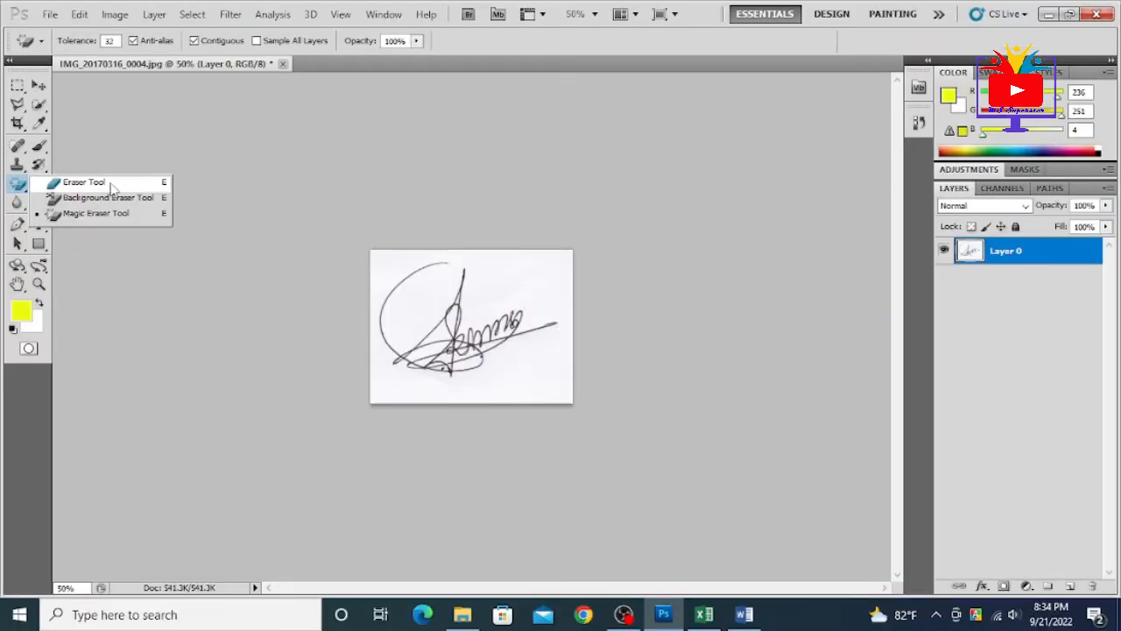
{"action": "left_click", "coordinate": [113, 213]}
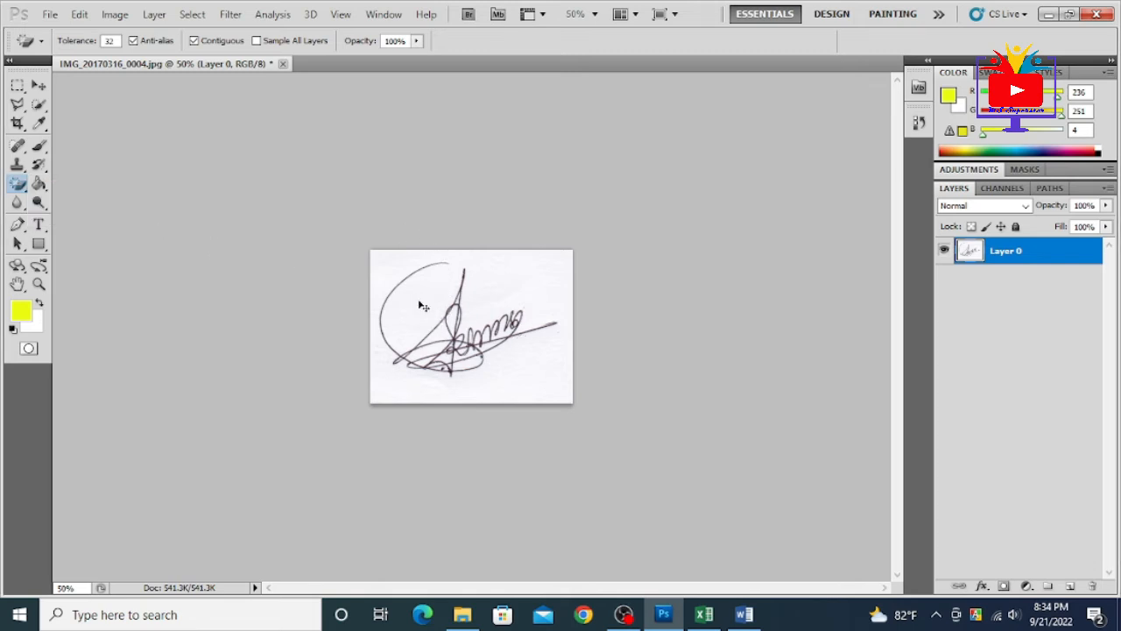
{"action": "key", "text": "ctrl+plus"}
{"action": "key", "text": "ctrl+plus"}
{"action": "key", "text": "ctrl+plus"}
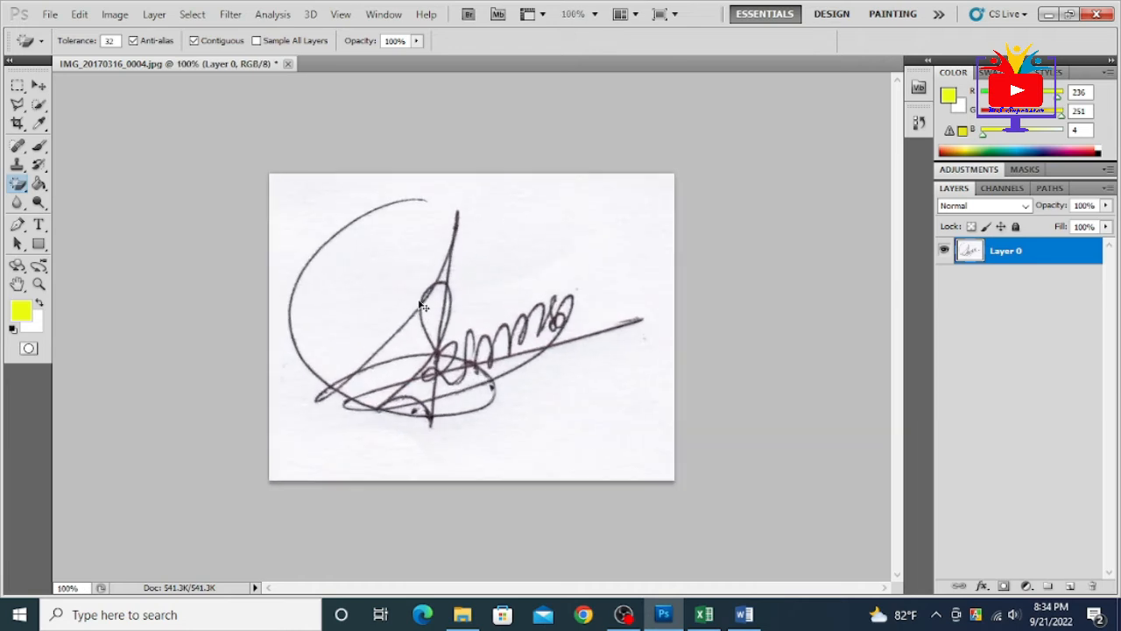
{"action": "key", "text": "ctrl+minus"}
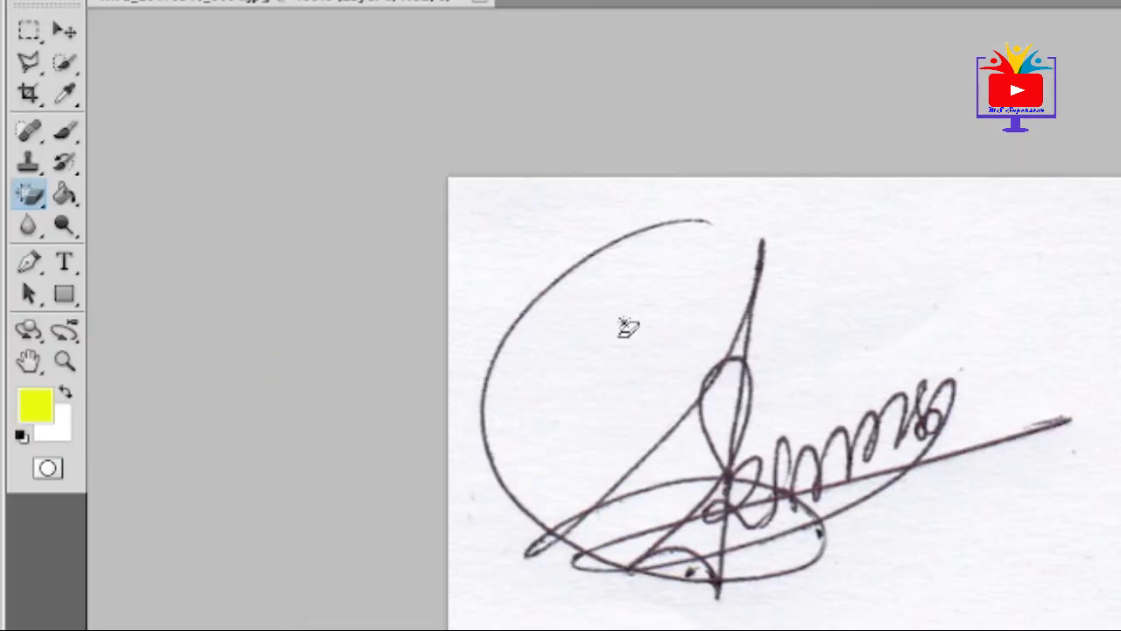
{"action": "left_click", "coordinate": [379, 263]}
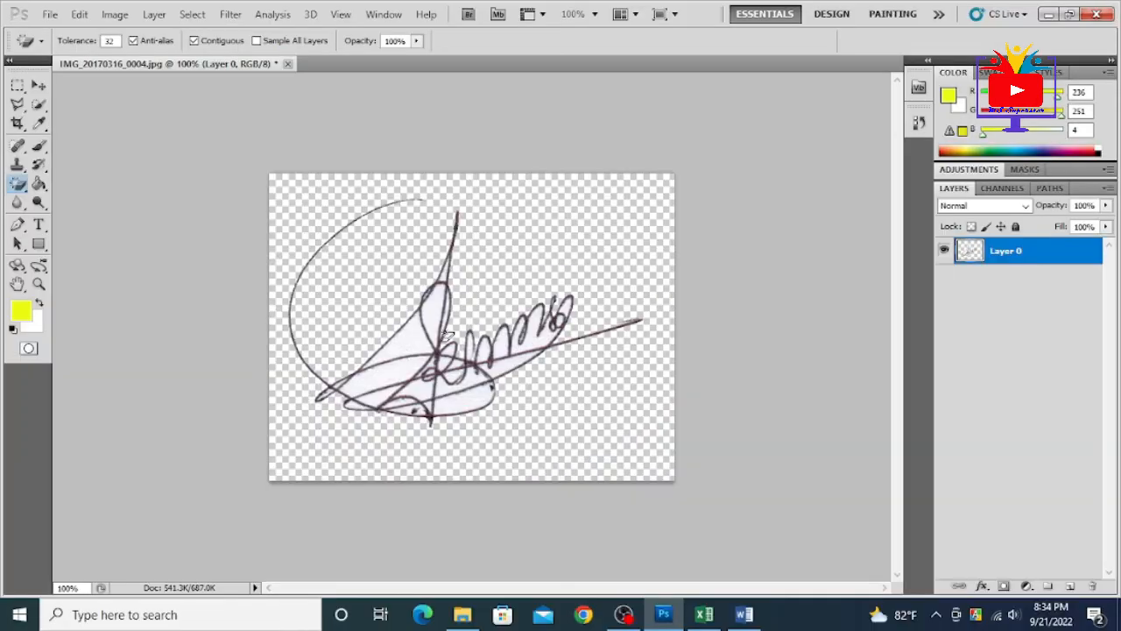
Erase the paper background enclosed by the signature's larger loops and strokes on Layer 0 with the Magic Eraser Tool.
{"action": "left_click", "coordinate": [411, 348]}
{"action": "left_click", "coordinate": [389, 398]}
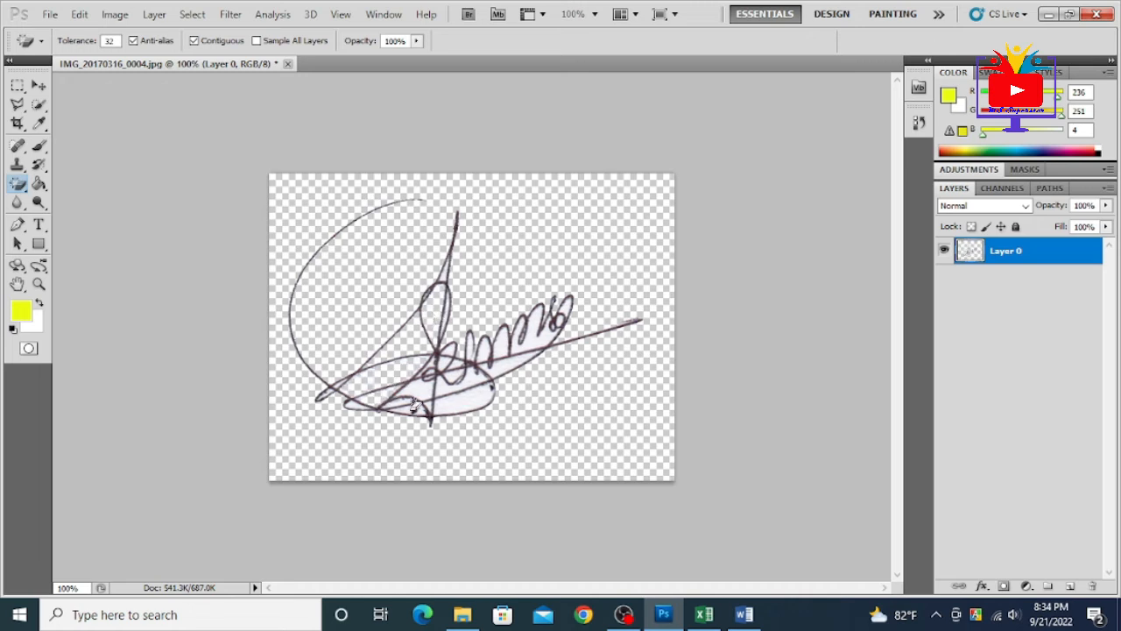
{"action": "left_click", "coordinate": [424, 394]}
{"action": "left_click", "coordinate": [457, 399]}
{"action": "left_click", "coordinate": [449, 392]}
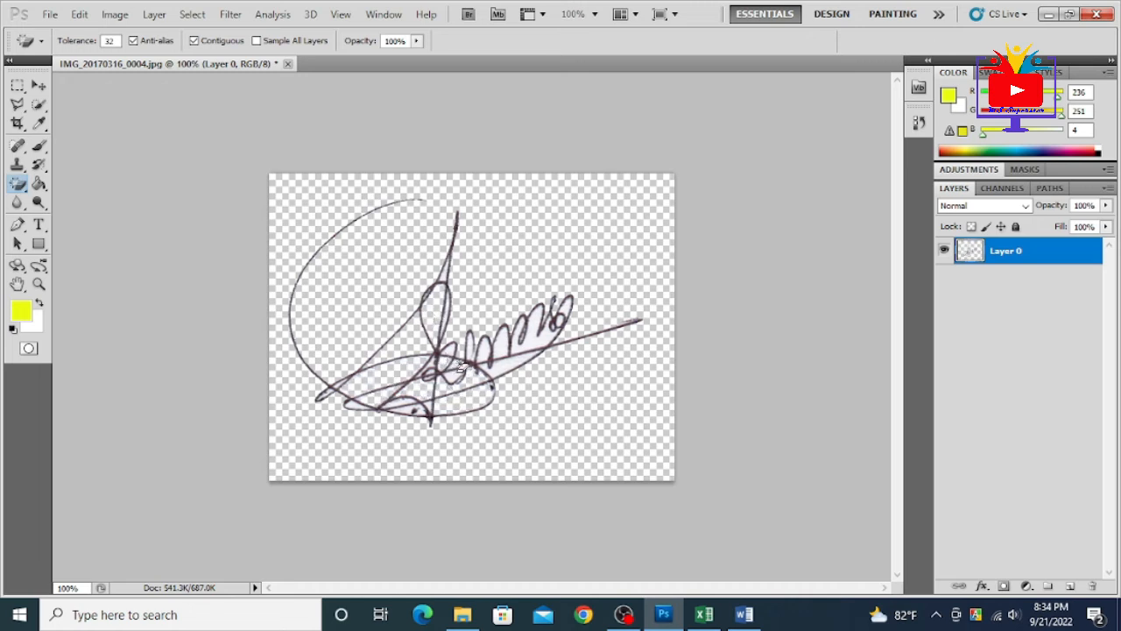
{"action": "left_click", "coordinate": [449, 355]}
{"action": "left_click", "coordinate": [483, 356]}
{"action": "left_click", "coordinate": [505, 354]}
{"action": "left_click", "coordinate": [535, 347]}
{"action": "left_click", "coordinate": [515, 368]}
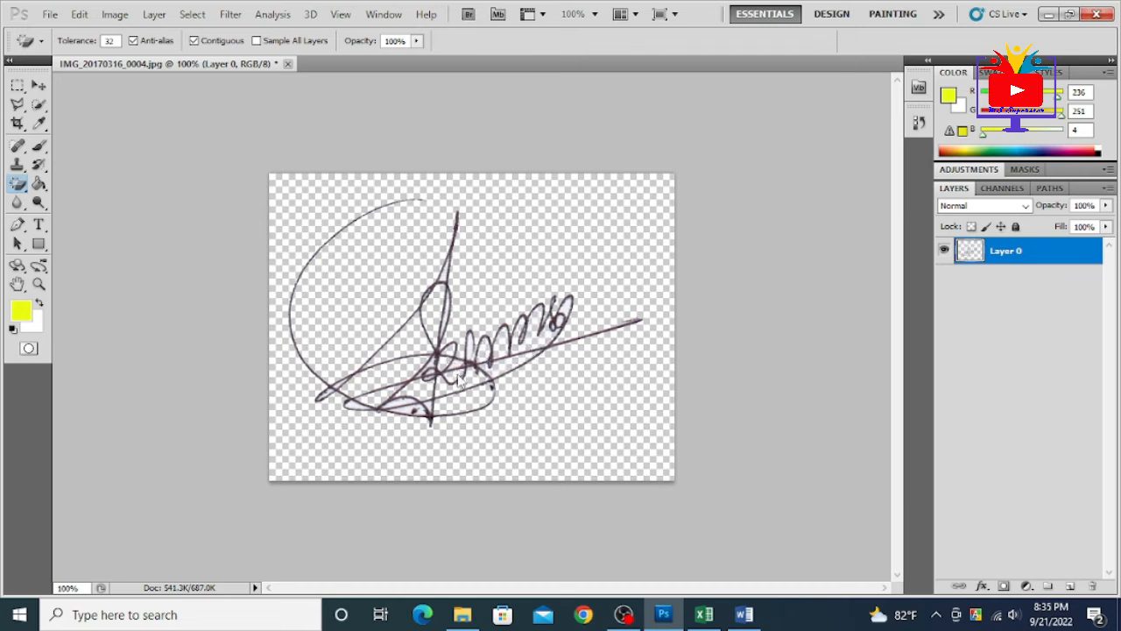
Erase the small remaining paper patches inside the signature's narrow letter loops and lower strokes.
{"action": "key", "text": "ctrl+plus"}
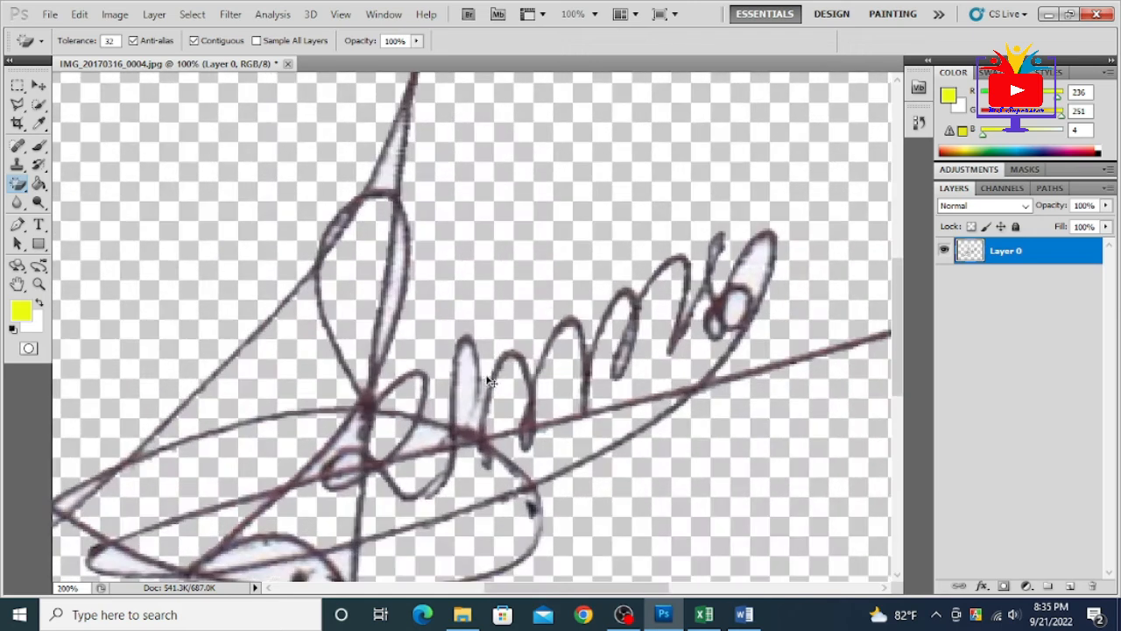
{"action": "left_click", "coordinate": [757, 276]}
{"action": "left_click", "coordinate": [469, 387]}
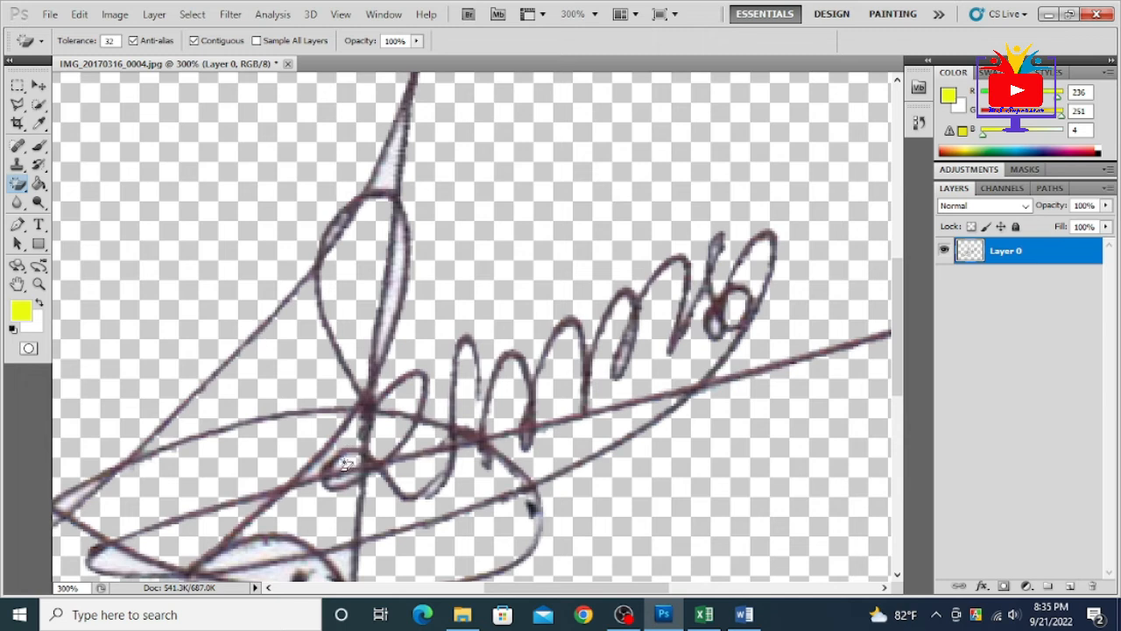
{"action": "scroll", "coordinate": [364, 440], "scroll_direction": "down", "scroll_amount": 3}
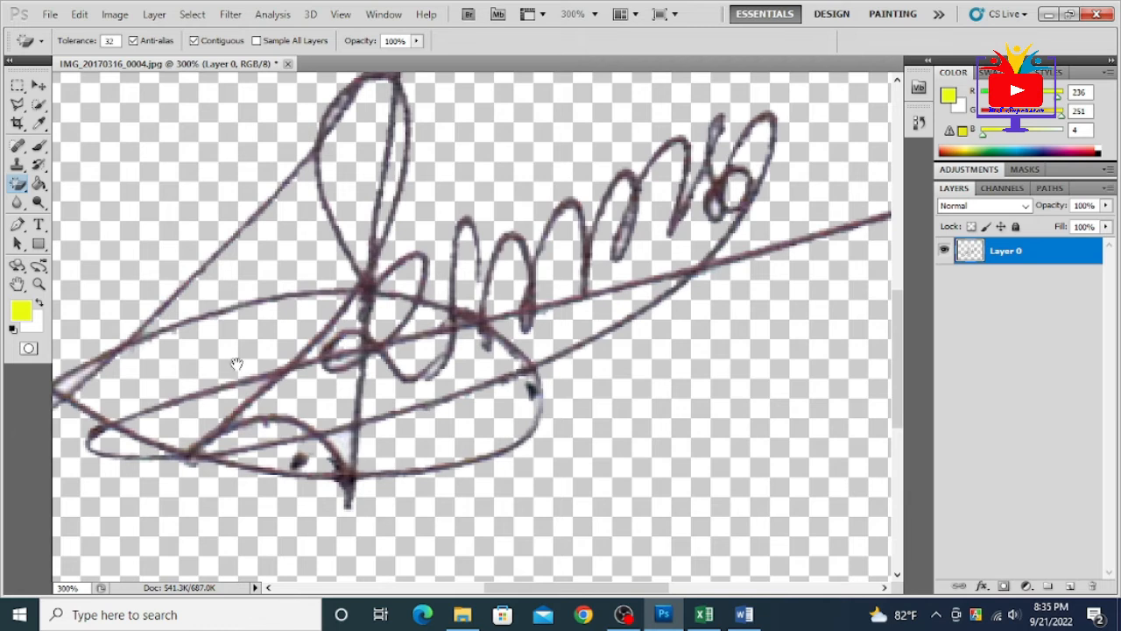
{"action": "left_click_drag", "start_coordinate": [200, 323], "coordinate": [548, 292]}
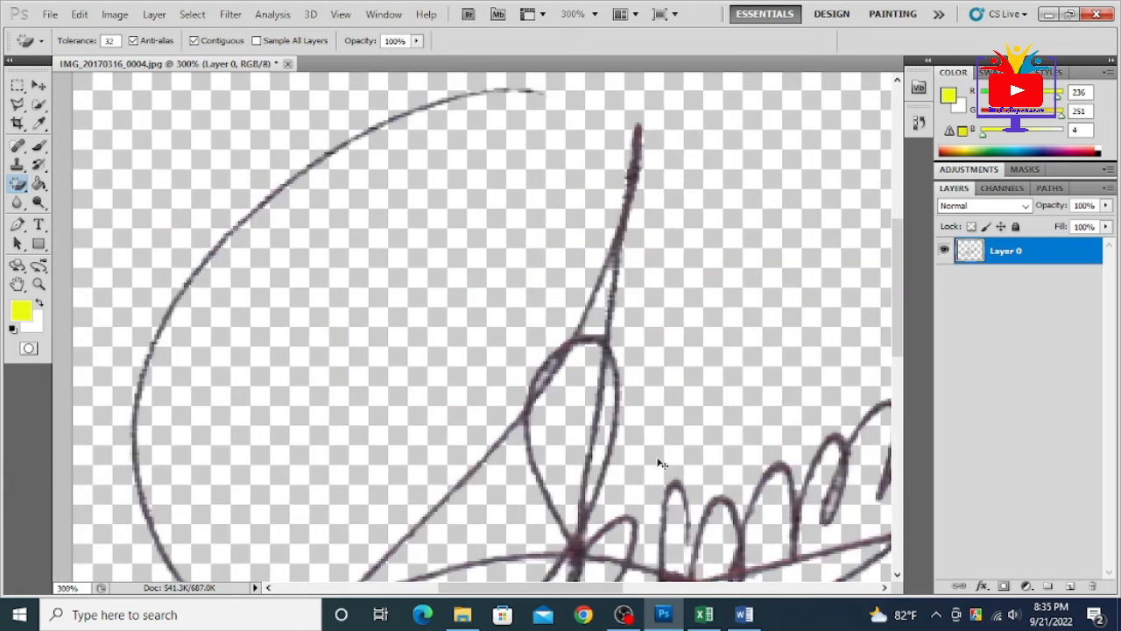
Move the signature slightly upward on the canvas with the Move Tool.
{"action": "key", "text": "ctrl+minus"}
{"action": "key", "text": "ctrl+minus"}
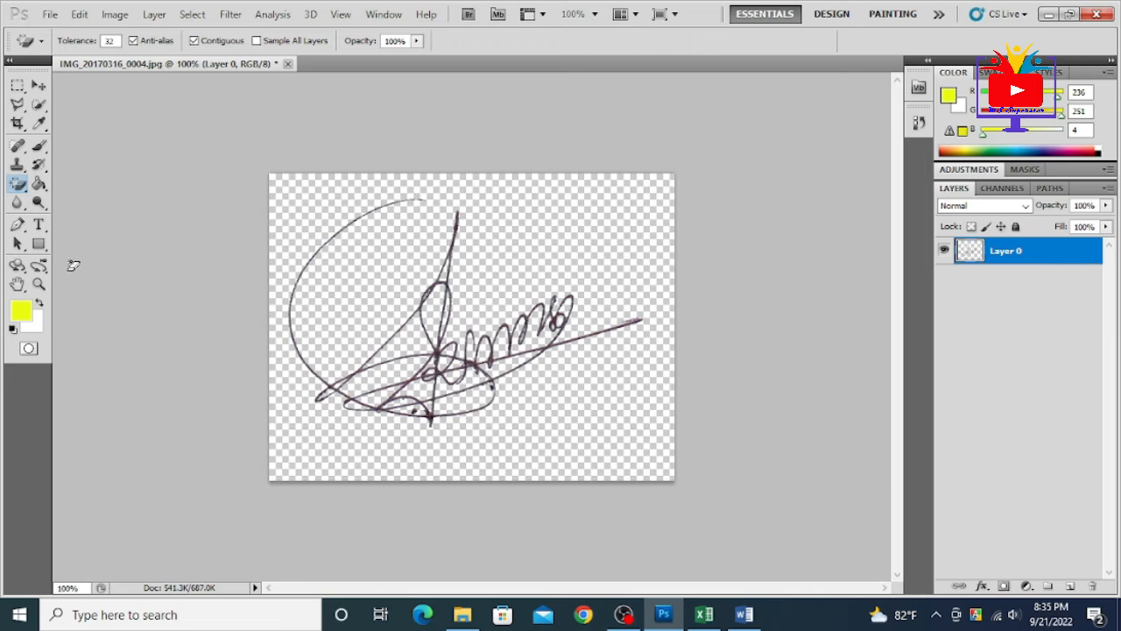
{"action": "left_click", "coordinate": [38, 85]}
{"action": "mouse_move", "coordinate": [447, 358]}
{"action": "left_mouse_down"}
{"action": "mouse_move", "coordinate": [576, 307]}
{"action": "mouse_move", "coordinate": [486, 288]}
{"action": "mouse_move", "coordinate": [621, 371]}
{"action": "mouse_move", "coordinate": [590, 373]}
{"action": "mouse_move", "coordinate": [454, 329]}
{"action": "mouse_move", "coordinate": [592, 349]}
{"action": "mouse_move", "coordinate": [460, 392]}
{"action": "mouse_move", "coordinate": [447, 350]}
{"action": "mouse_move", "coordinate": [433, 349]}
{"action": "left_mouse_up"}
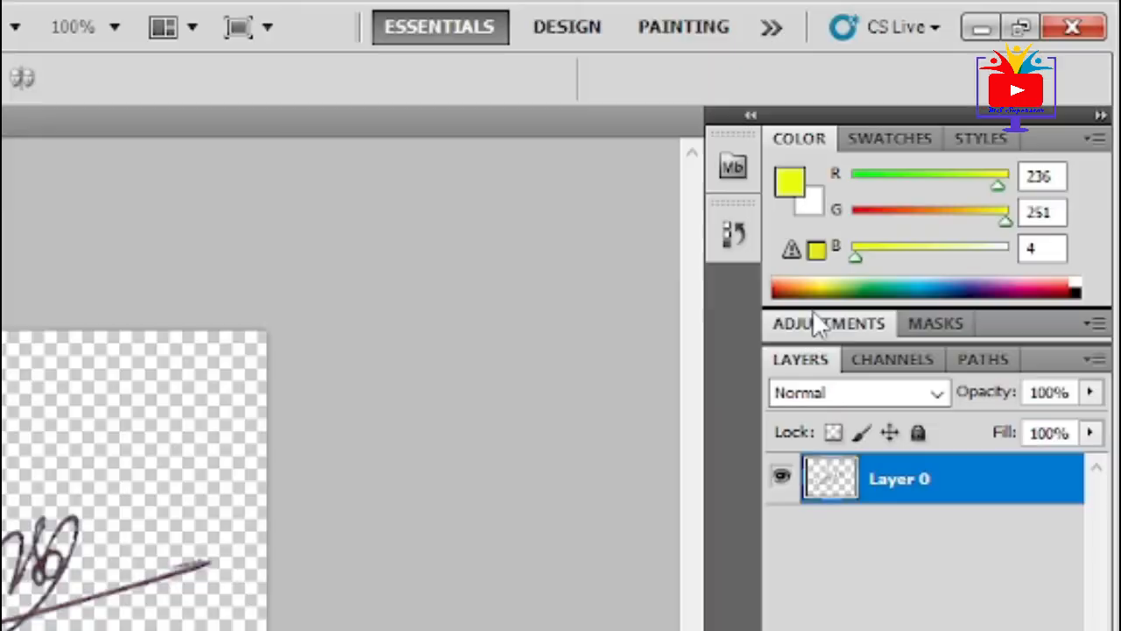
Darken the signature with a Curves adjustment, bending the RGB curve down to output 97 at input 178.
{"action": "left_click", "coordinate": [959, 168]}
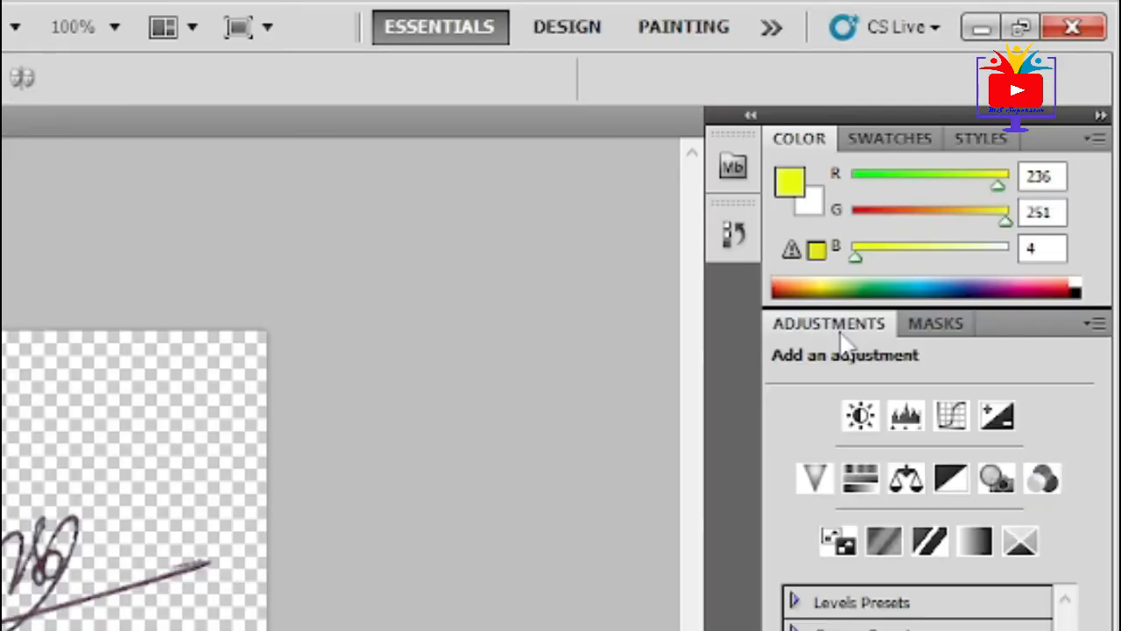
{"action": "left_click", "coordinate": [957, 417]}
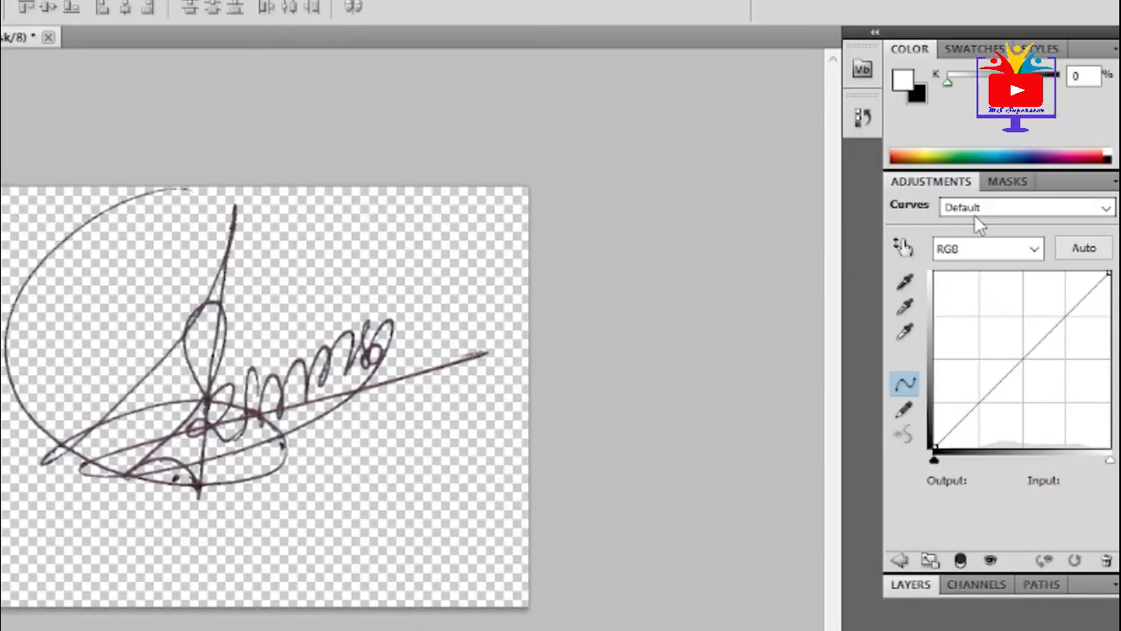
{"action": "left_click", "coordinate": [900, 561]}
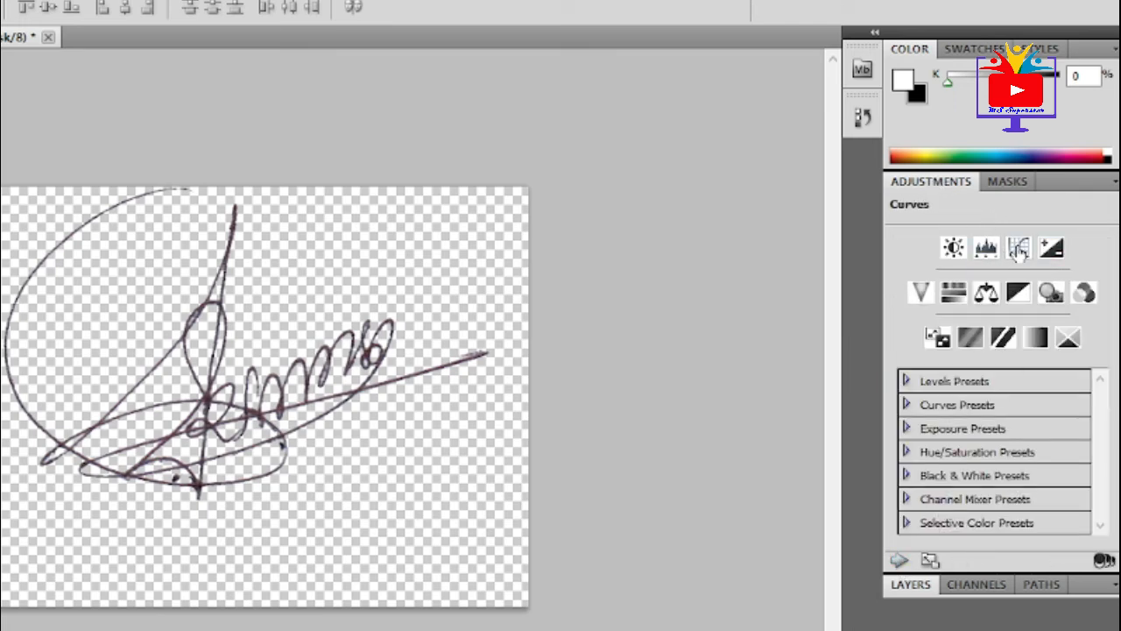
{"action": "left_click", "coordinate": [1018, 250]}
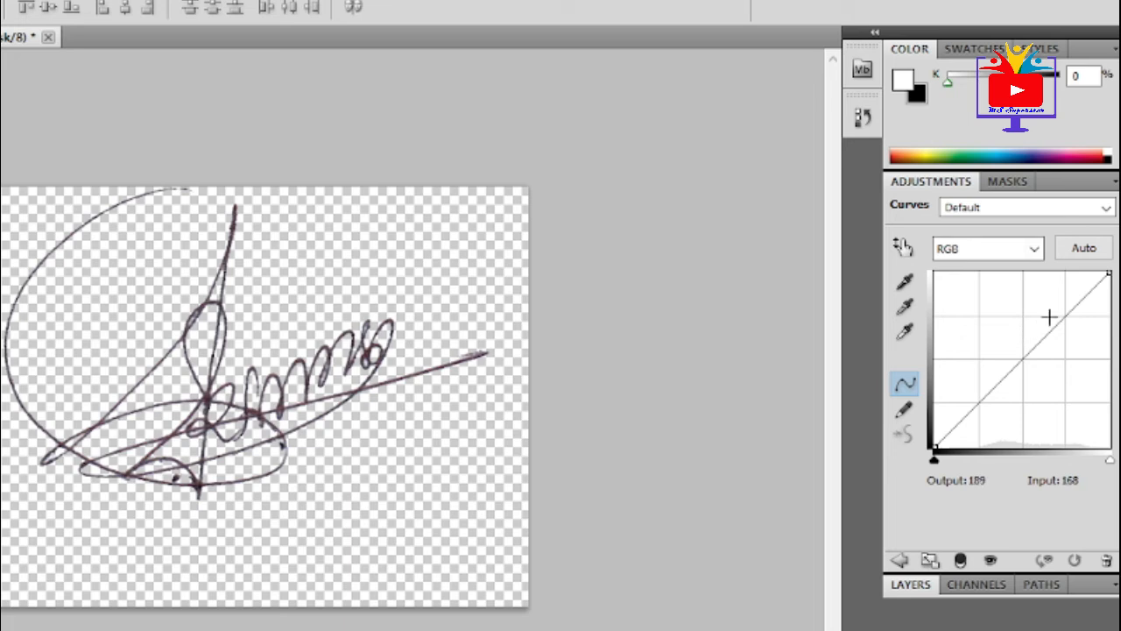
{"action": "mouse_move", "coordinate": [1021, 361]}
{"action": "left_mouse_down"}
{"action": "mouse_move", "coordinate": [1047, 368]}
{"action": "mouse_move", "coordinate": [1038, 367]}
{"action": "left_mouse_up"}
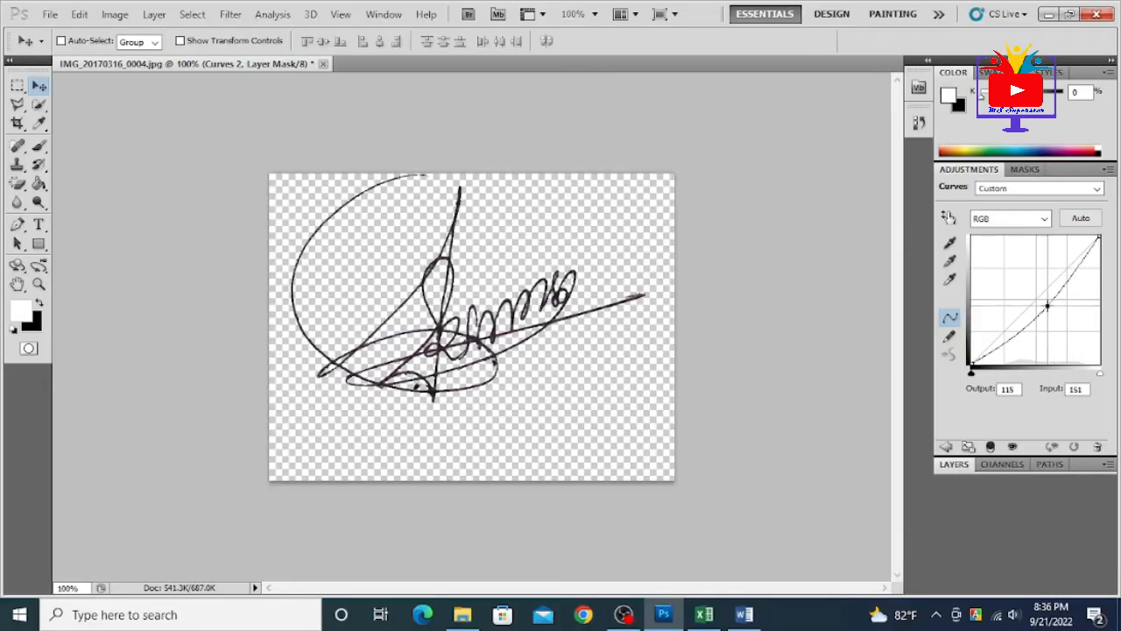
{"action": "mouse_move", "coordinate": [1046, 306]}
{"action": "left_mouse_down"}
{"action": "mouse_move", "coordinate": [1035, 297]}
{"action": "mouse_move", "coordinate": [1061, 315]}
{"action": "left_mouse_up"}
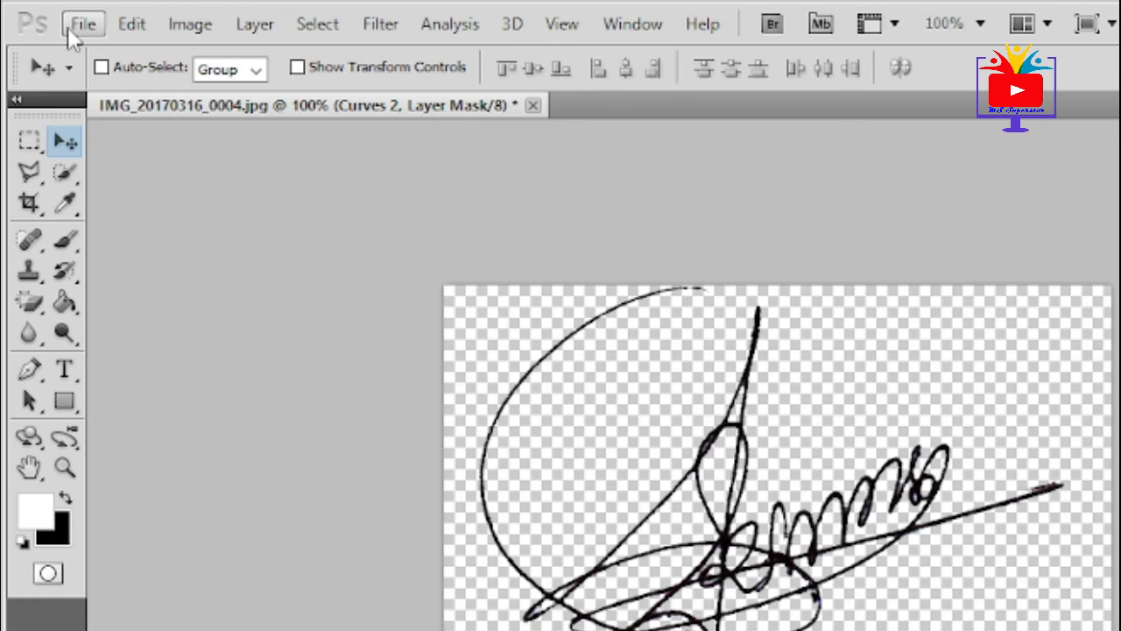
Set up a saved copy of the signature image with the file name xdgaegdzfvb and the PNG format.
{"action": "left_click", "coordinate": [70, 26]}
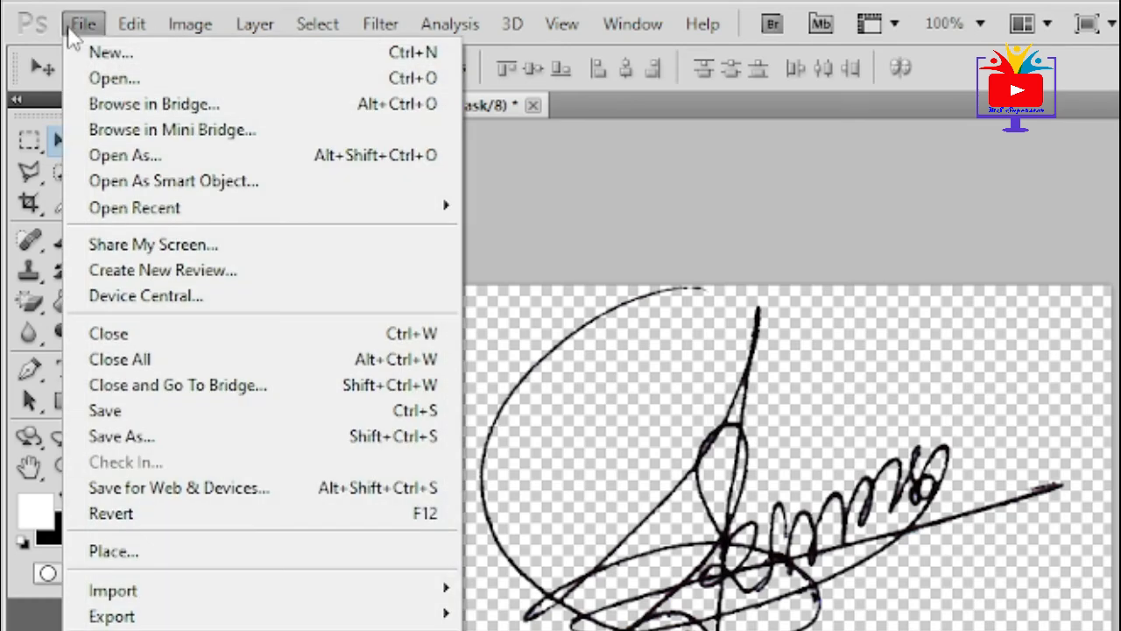
{"action": "left_click", "coordinate": [194, 434]}
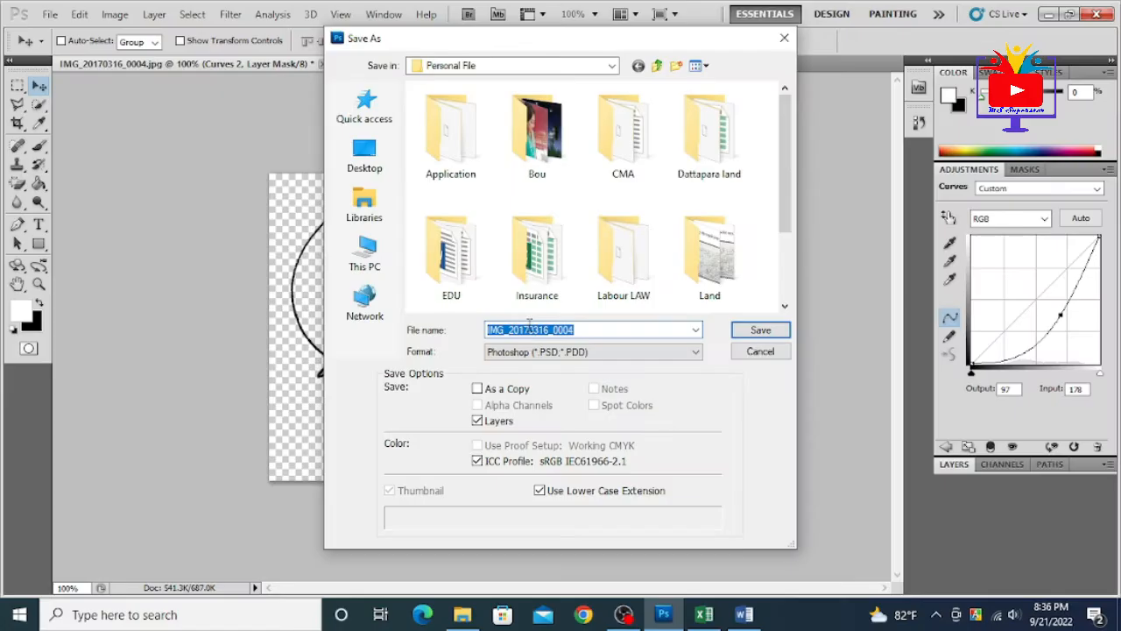
{"action": "left_click", "coordinate": [872, 542]}
{"action": "key", "text": "ctrl+a"}
{"action": "type", "text": "x"}
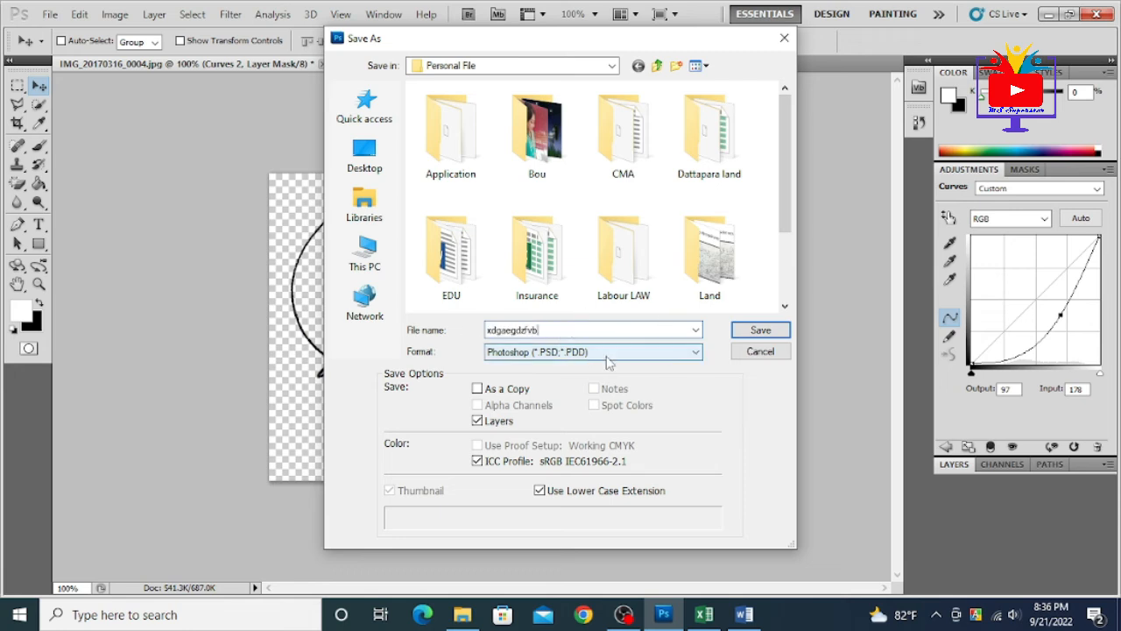
{"action": "left_click", "coordinate": [616, 352]}
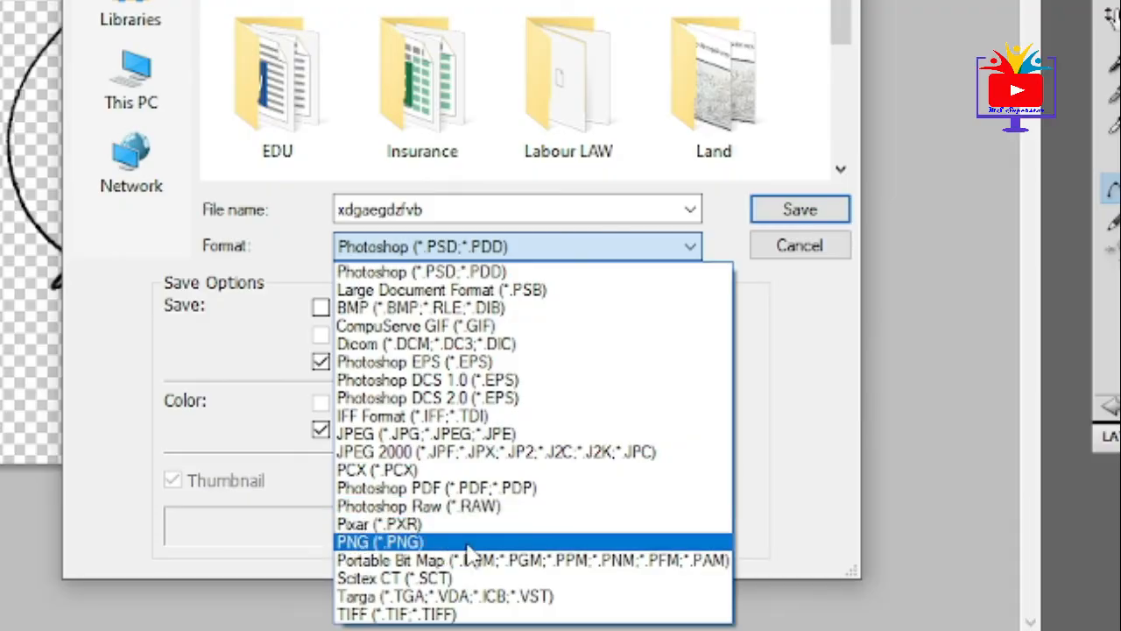
{"action": "left_click", "coordinate": [466, 550]}
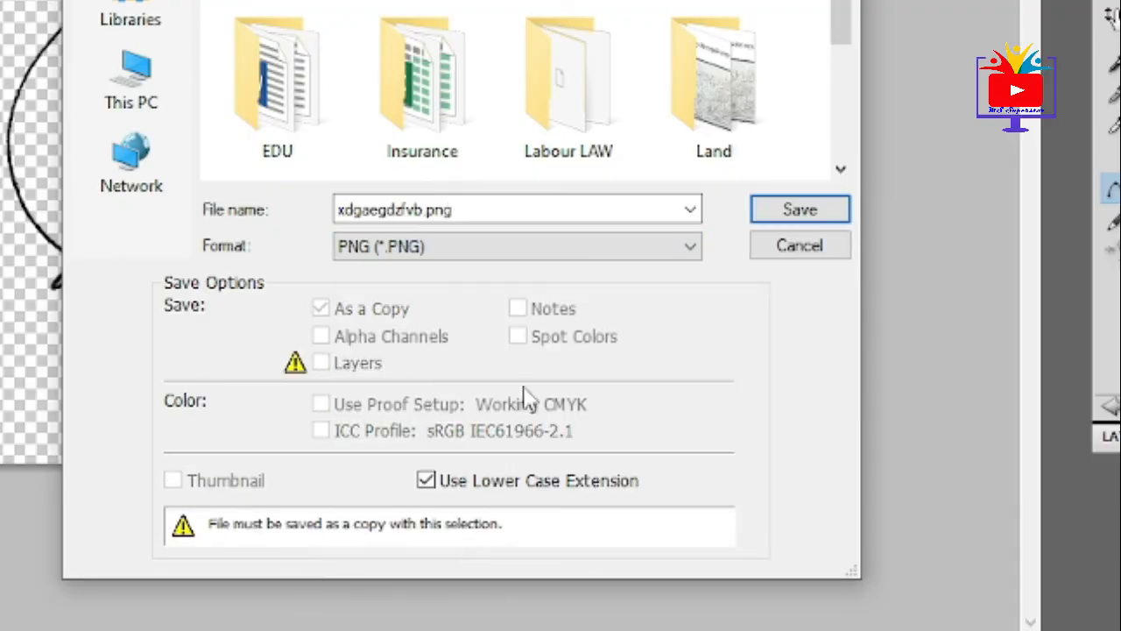
Save the PNG copy to the Desktop, then open the saved picture to check its background and close it.
{"action": "left_click", "coordinate": [121, 0]}
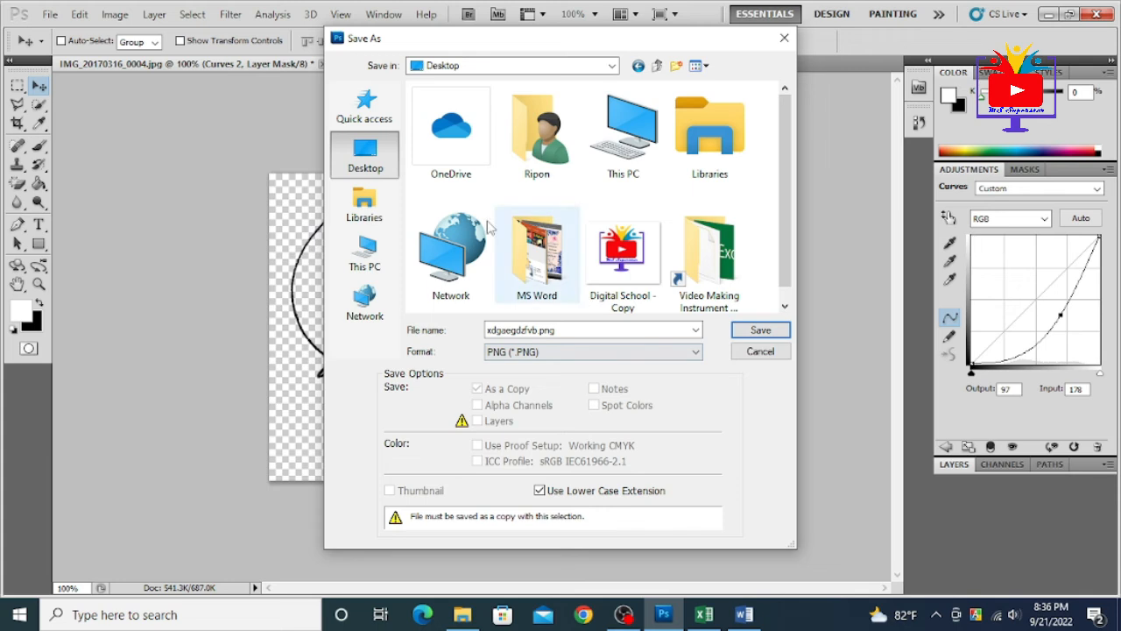
{"action": "left_click", "coordinate": [767, 330]}
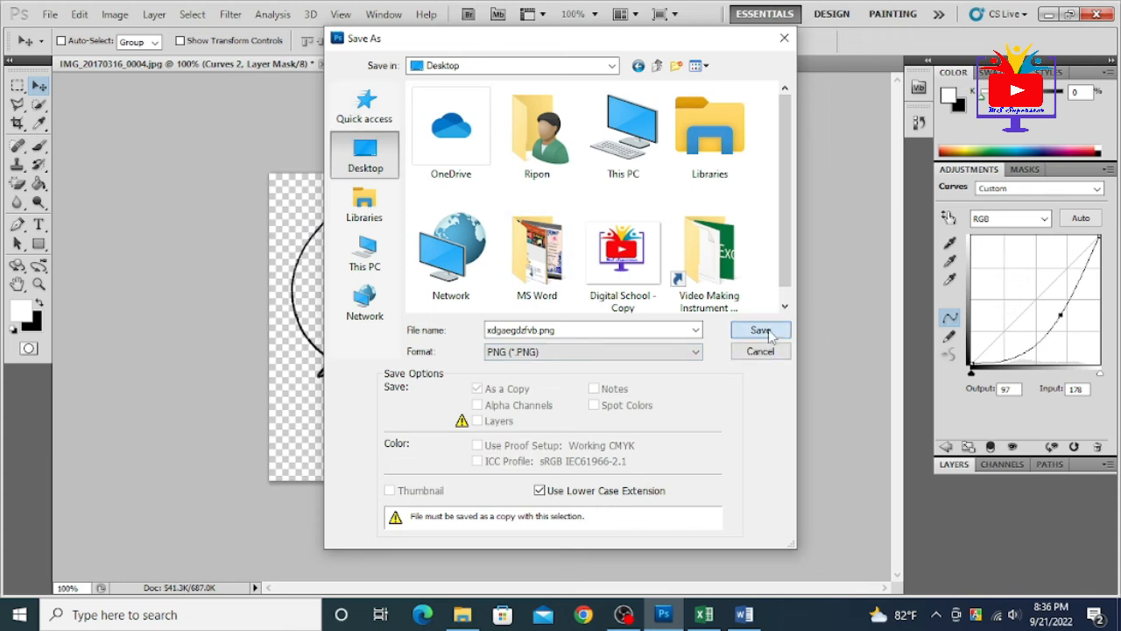
{"action": "left_click", "coordinate": [604, 210]}
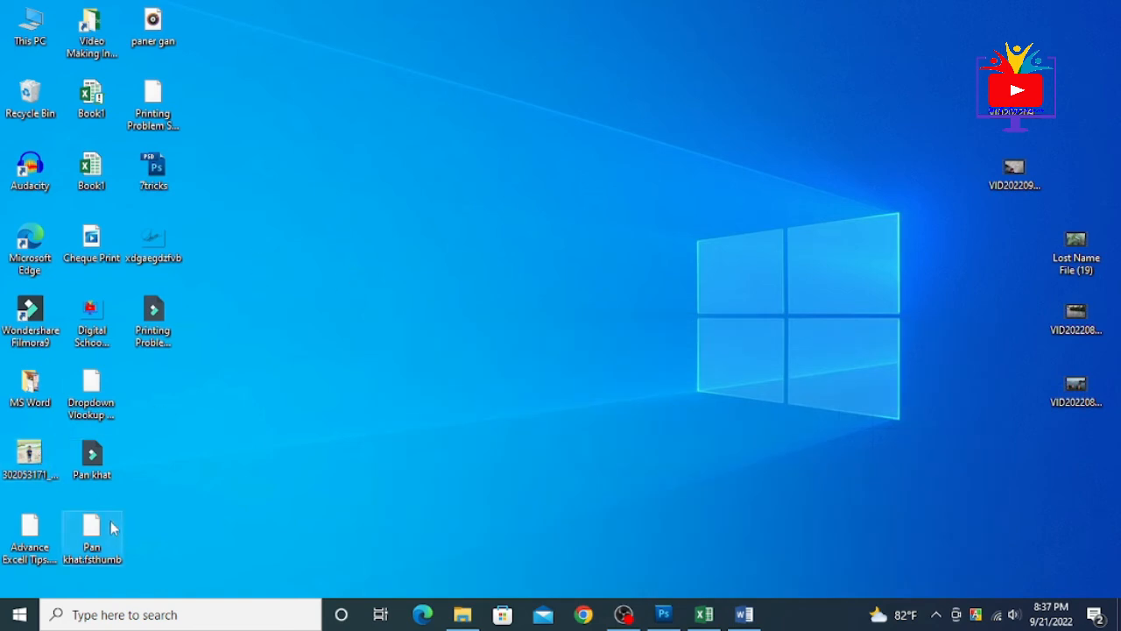
{"action": "double_click", "coordinate": [154, 249]}
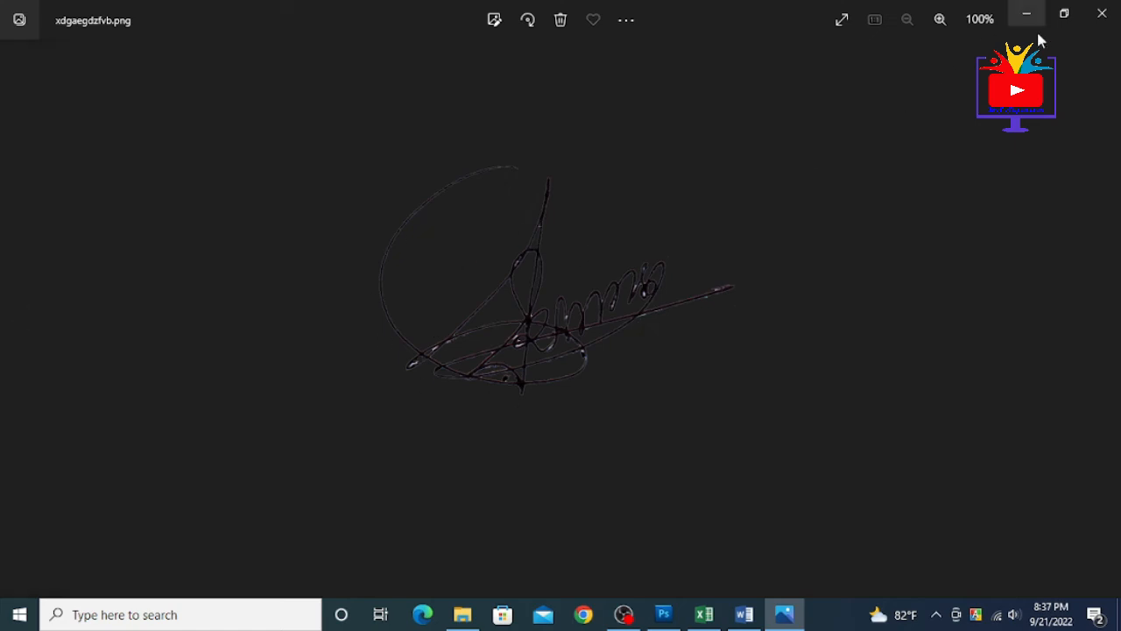
{"action": "left_click", "coordinate": [1102, 13]}
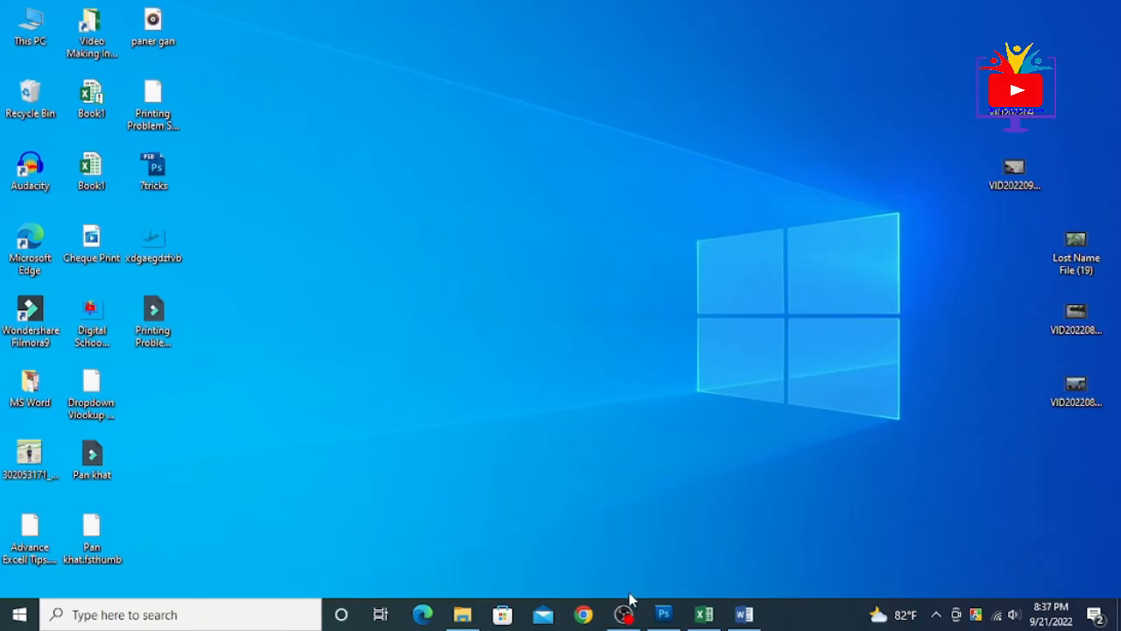
Switch to the Excel salary sheet, shrink the Prepared By signature slightly and move the other signature picture beside it across columns C and G.
{"action": "left_click", "coordinate": [704, 614]}
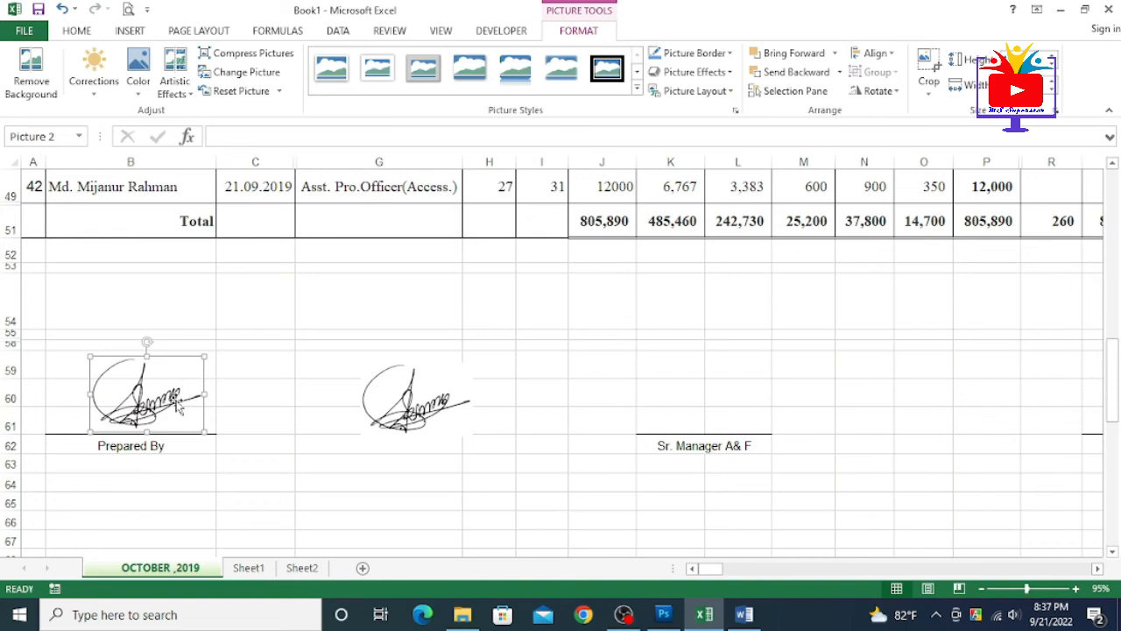
{"action": "mouse_move", "coordinate": [178, 404]}
{"action": "left_mouse_down"}
{"action": "mouse_move", "coordinate": [178, 429]}
{"action": "mouse_move", "coordinate": [152, 425]}
{"action": "mouse_move", "coordinate": [152, 394]}
{"action": "left_mouse_up"}
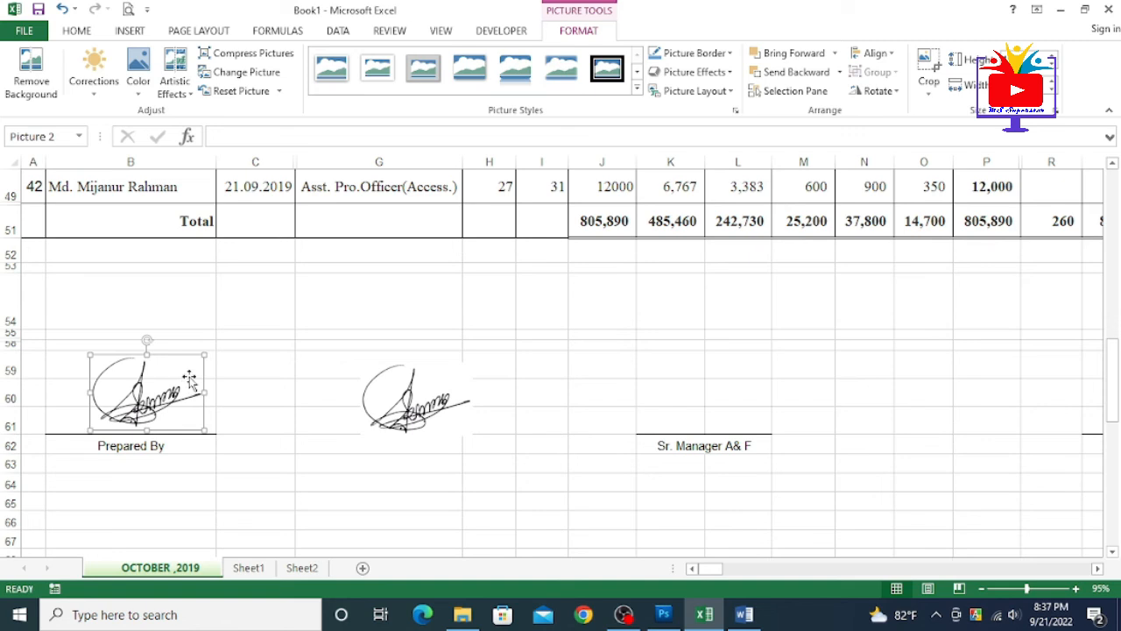
{"action": "mouse_move", "coordinate": [204, 355]}
{"action": "left_mouse_down"}
{"action": "mouse_move", "coordinate": [254, 328]}
{"action": "mouse_move", "coordinate": [187, 368]}
{"action": "mouse_move", "coordinate": [271, 328]}
{"action": "mouse_move", "coordinate": [192, 380]}
{"action": "left_mouse_up"}
{"action": "mouse_move", "coordinate": [404, 409]}
{"action": "left_mouse_down"}
{"action": "mouse_move", "coordinate": [684, 403]}
{"action": "mouse_move", "coordinate": [308, 401]}
{"action": "left_mouse_up"}
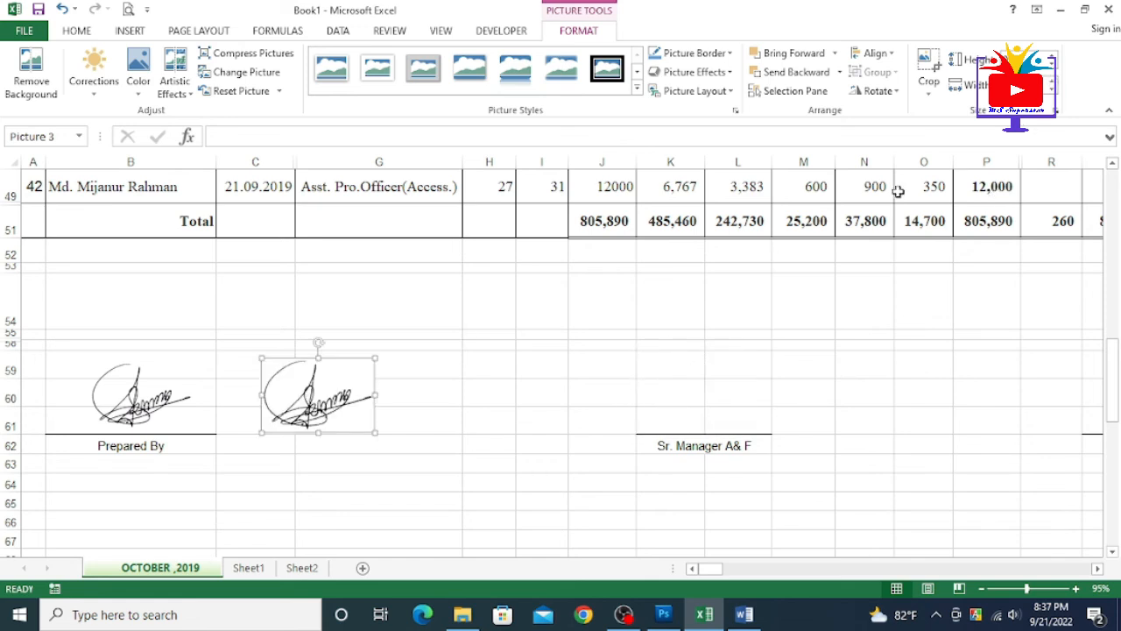
Switch to the Personal File folder and view the Signature21 and Signature2 pictures to compare their backgrounds.
{"action": "left_click", "coordinate": [461, 616]}
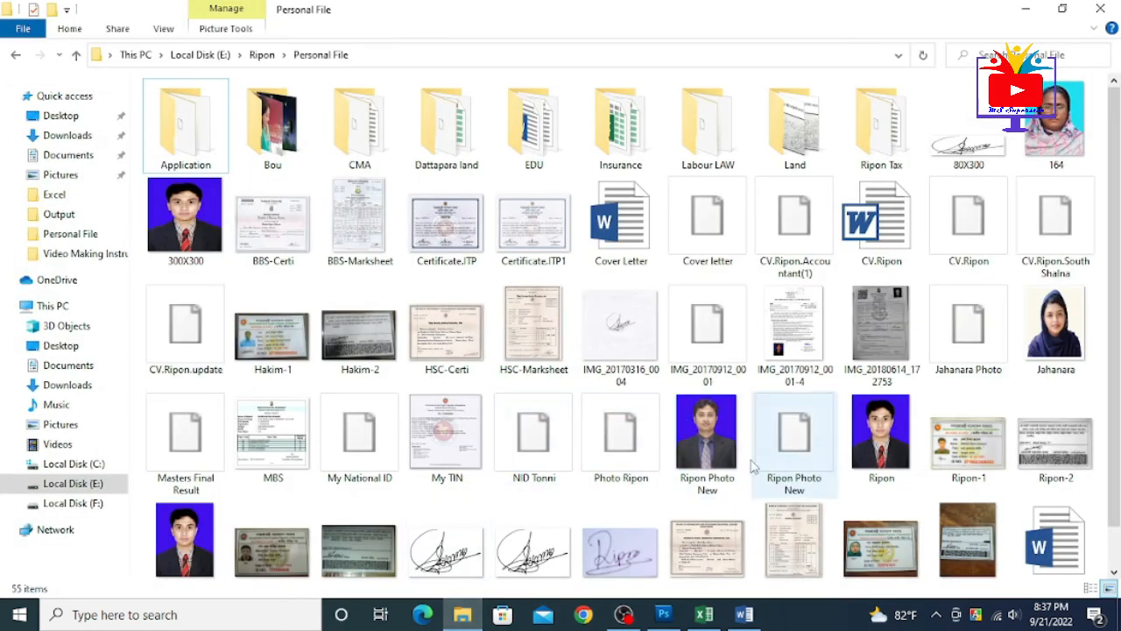
{"action": "double_click", "coordinate": [533, 545]}
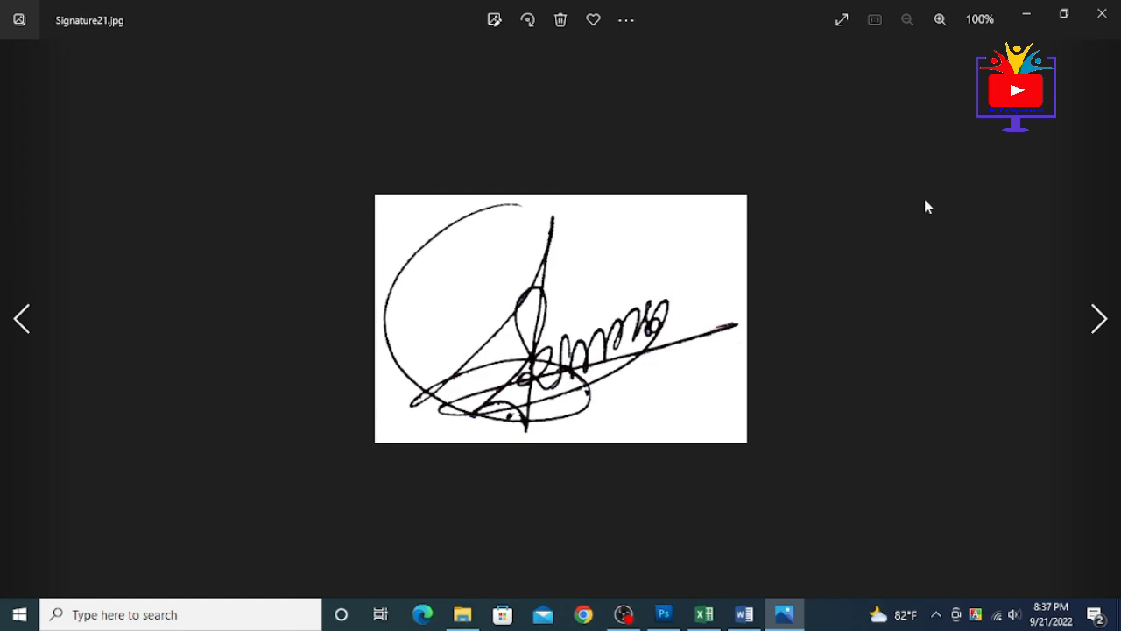
{"action": "left_click", "coordinate": [1101, 13]}
{"action": "double_click", "coordinate": [447, 515]}
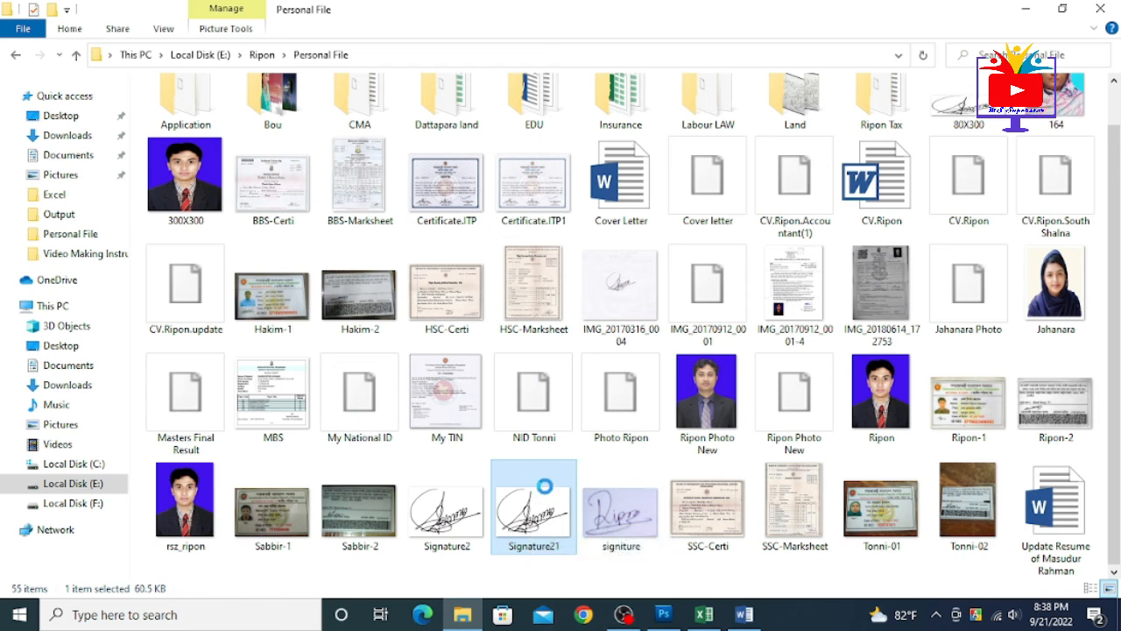
Check the file types of Signature21 and Signature2 in their file properties.
{"action": "right_click", "coordinate": [532, 450]}
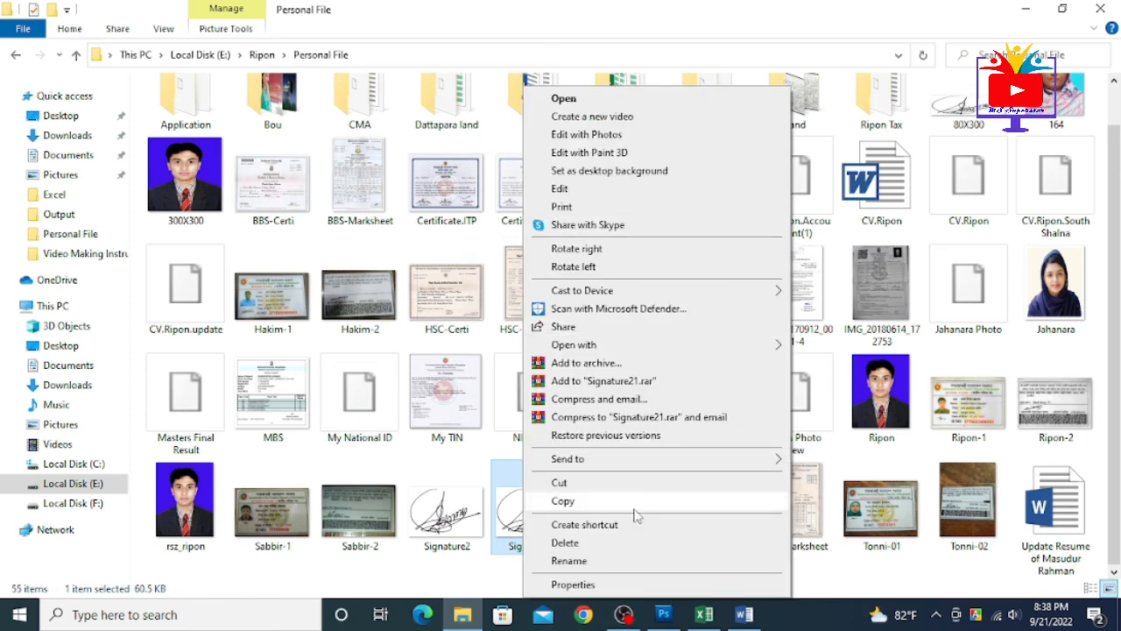
{"action": "left_click", "coordinate": [595, 584]}
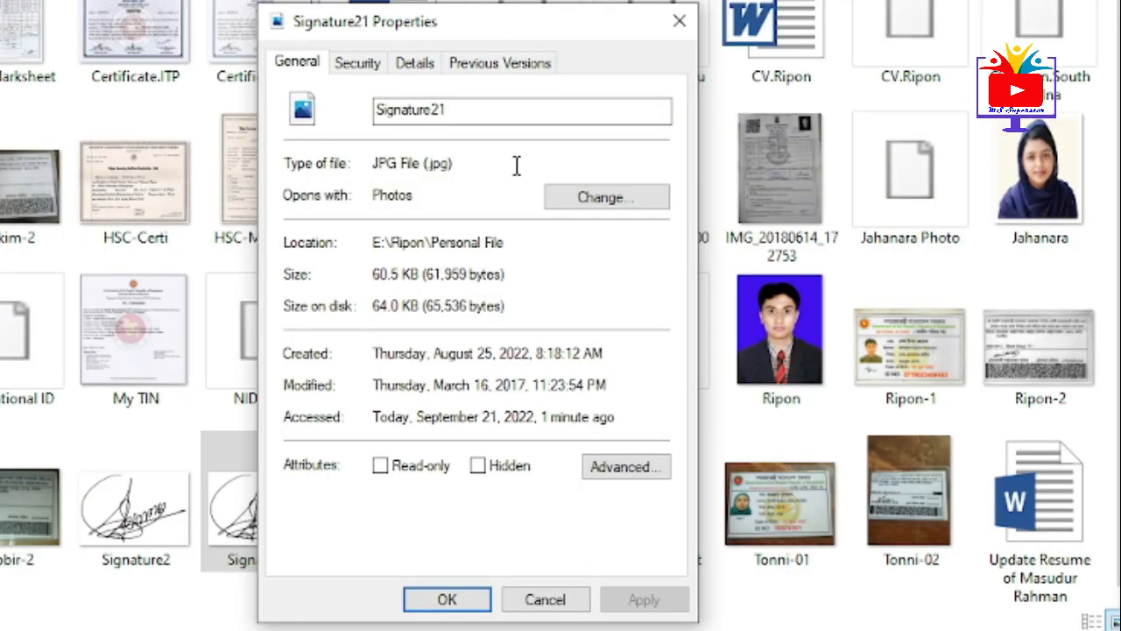
{"action": "left_click", "coordinate": [679, 20]}
{"action": "right_click", "coordinate": [149, 529]}
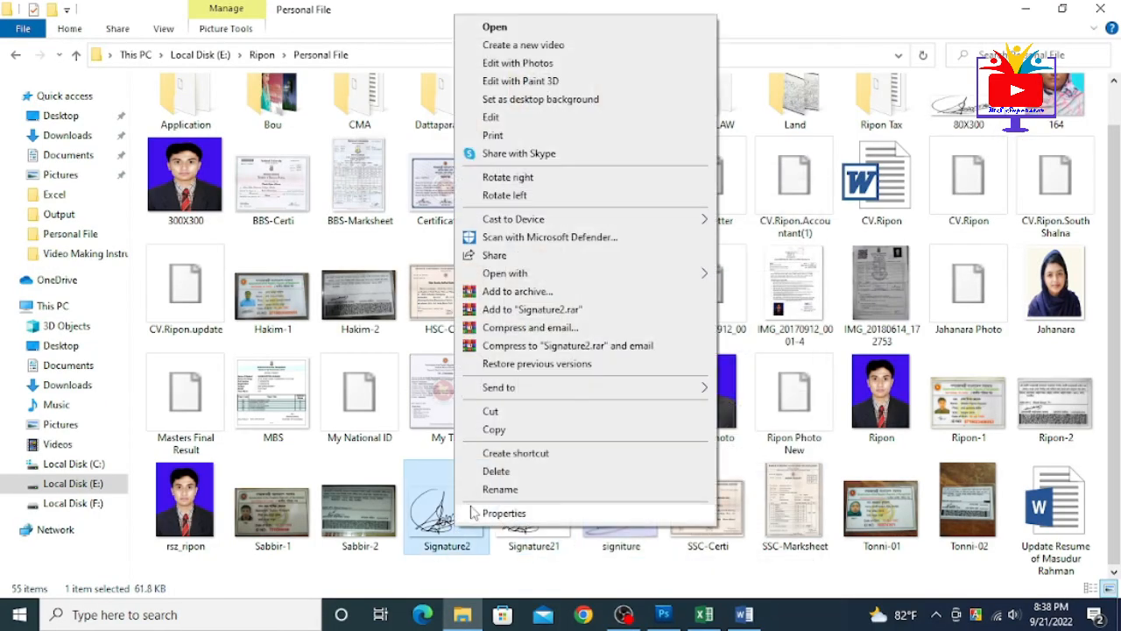
{"action": "left_click", "coordinate": [499, 513]}
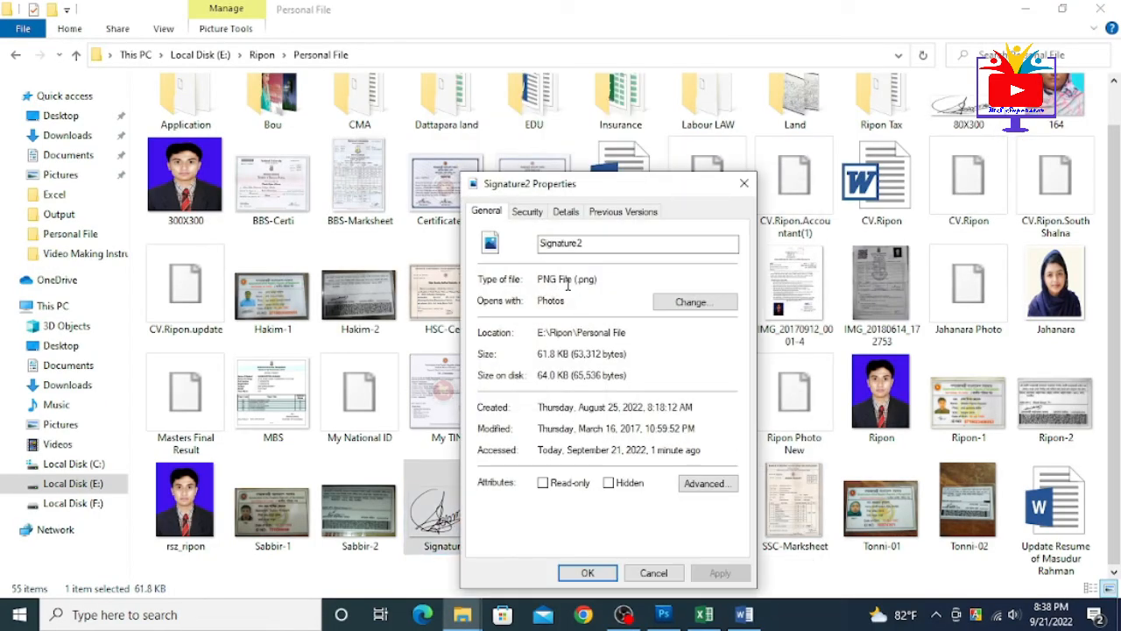
Close the Signature2 properties, return to the Excel salary sheet and slightly shrink the signature picture across columns C and G.
{"action": "left_click", "coordinate": [742, 184]}
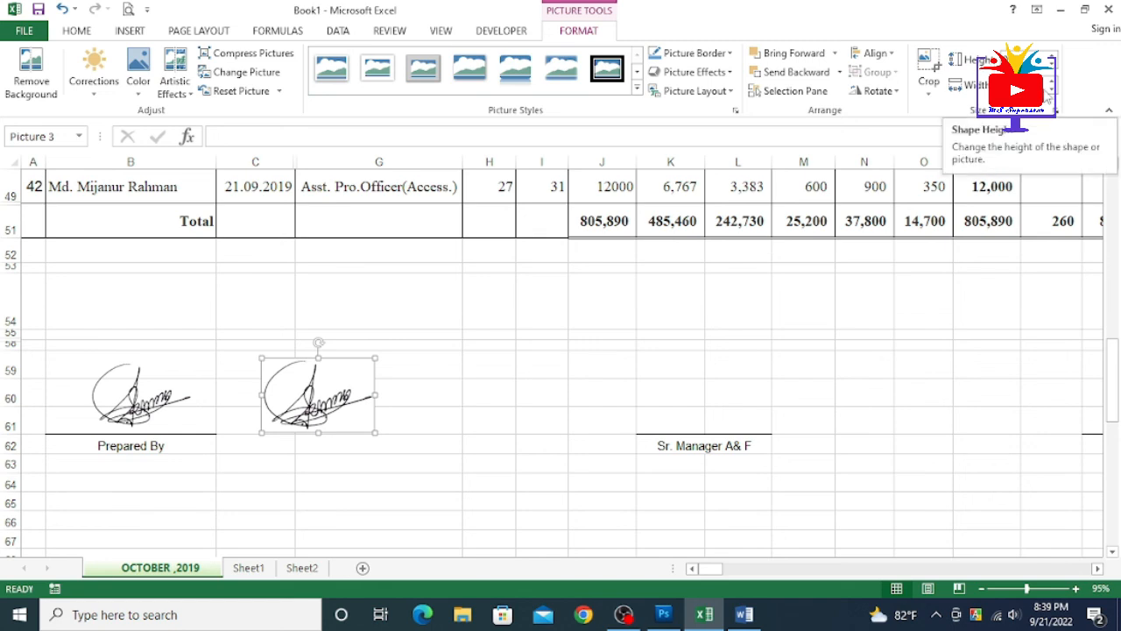
{"action": "mouse_move", "coordinate": [368, 367]}
{"action": "left_mouse_down"}
{"action": "mouse_move", "coordinate": [478, 290]}
{"action": "mouse_move", "coordinate": [373, 359]}
{"action": "left_mouse_up"}
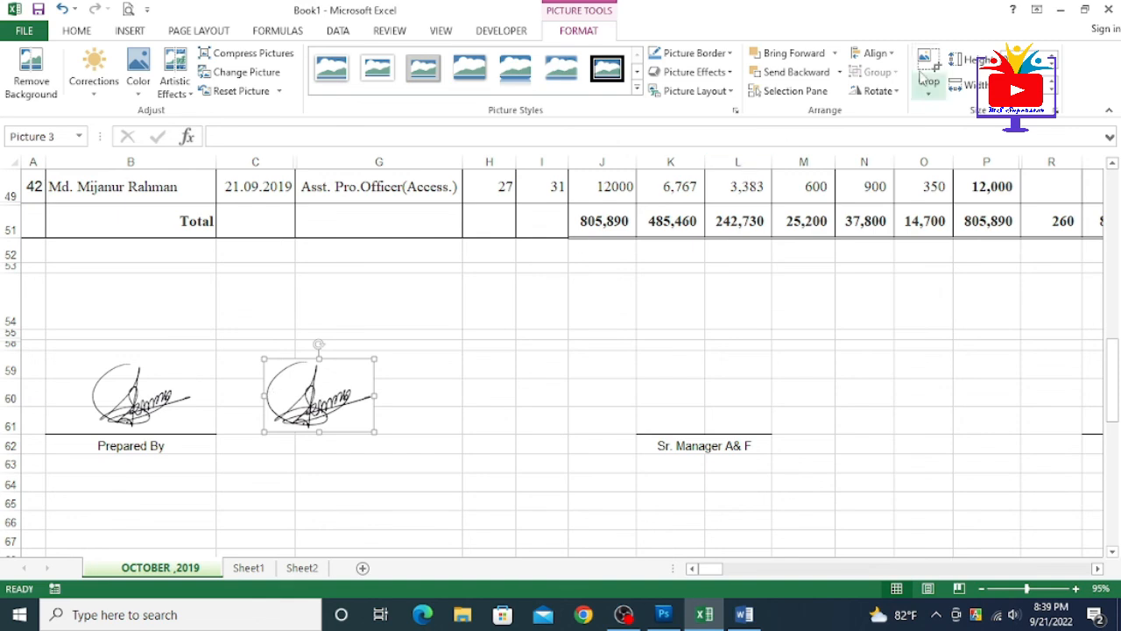
Examine the picture alignment options in Excel, and compare them with the signature's position and alignment options in Word.
{"action": "left_click", "coordinate": [893, 57]}
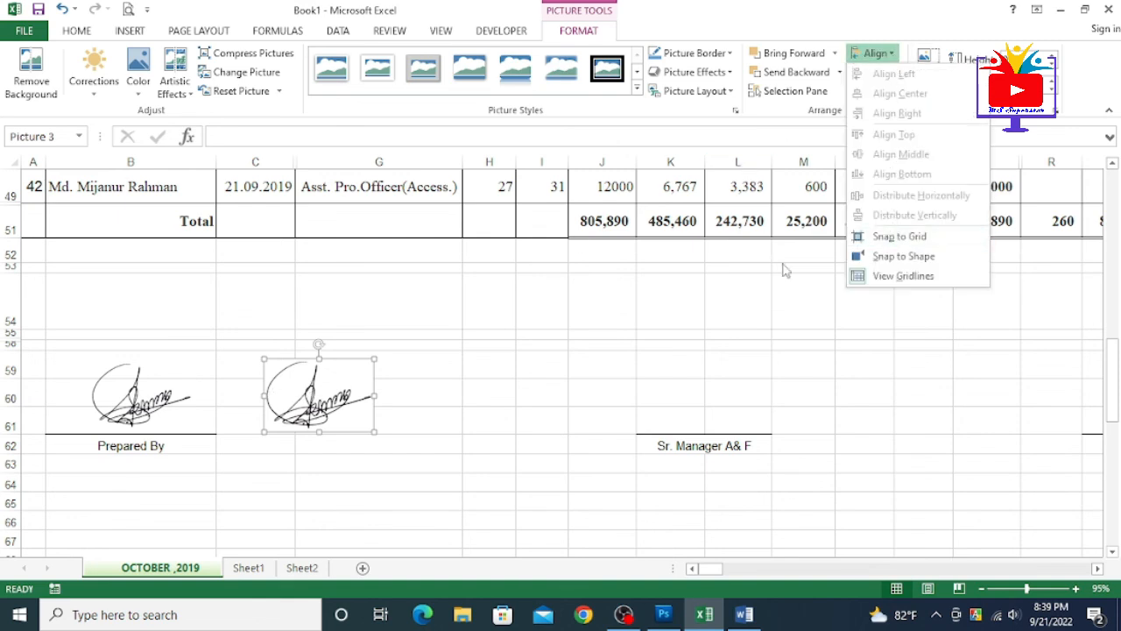
{"action": "left_click", "coordinate": [512, 373]}
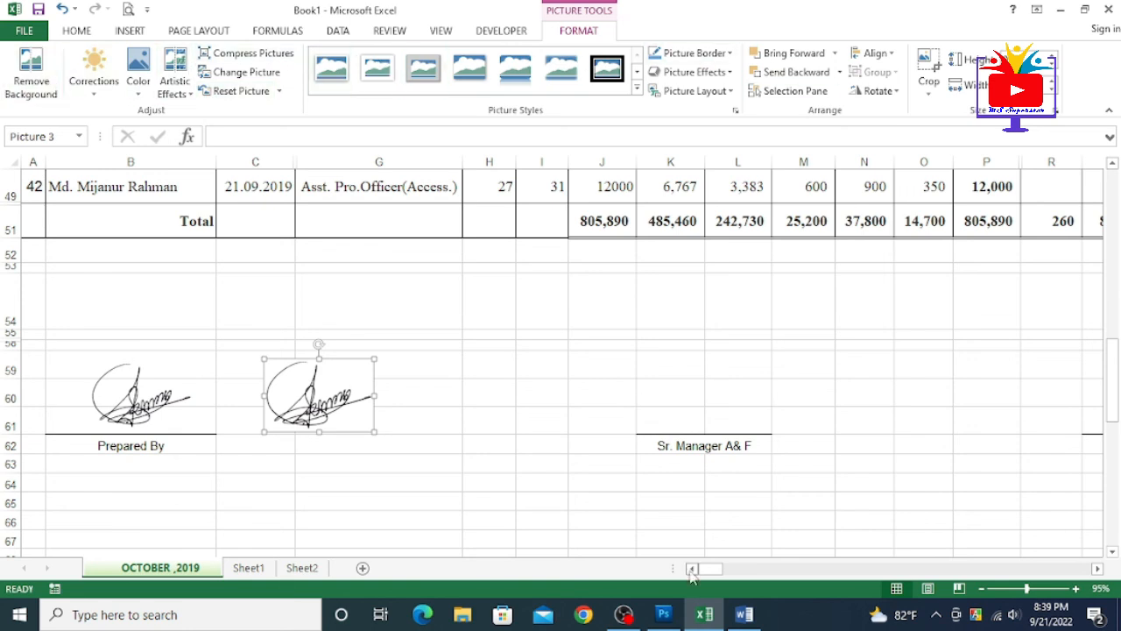
{"action": "left_click", "coordinate": [742, 618]}
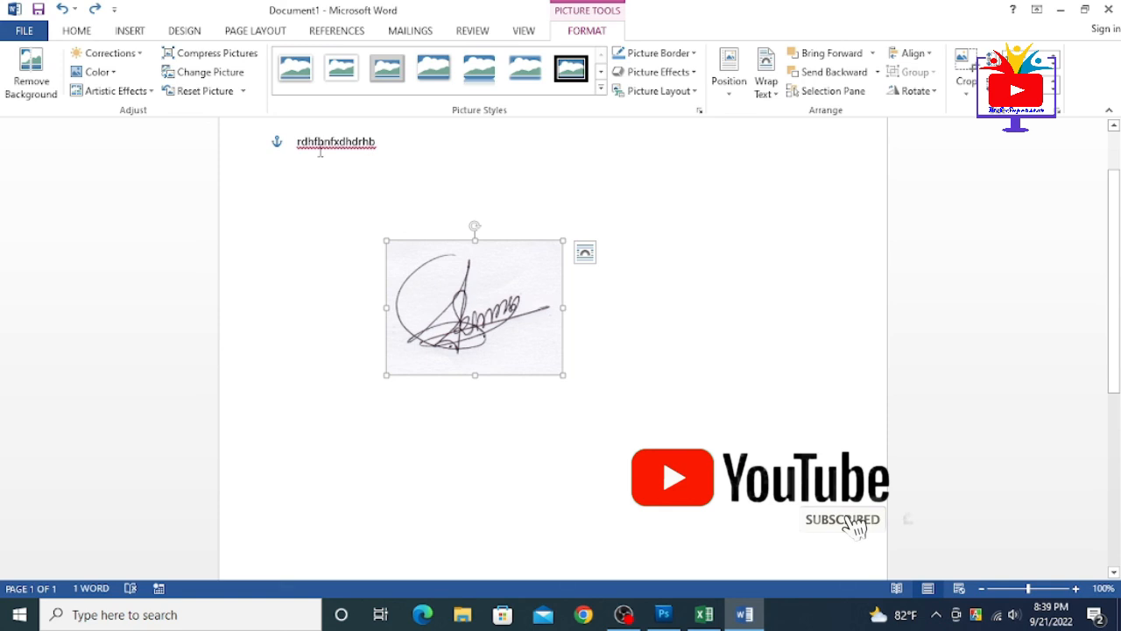
{"action": "left_click", "coordinate": [732, 96]}
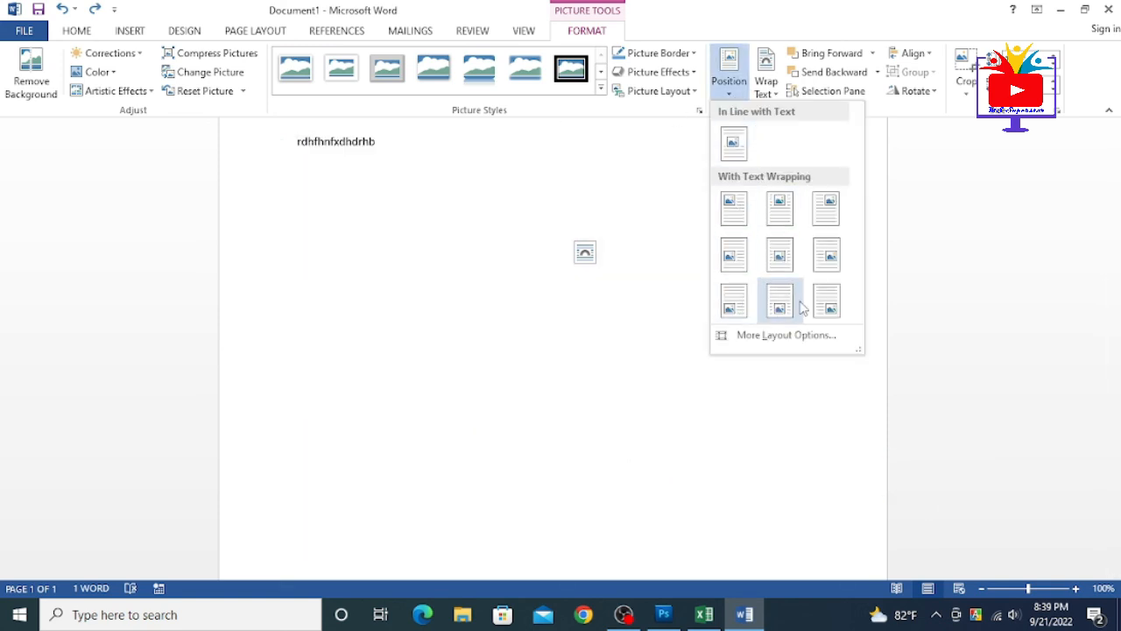
{"action": "left_click", "coordinate": [921, 55]}
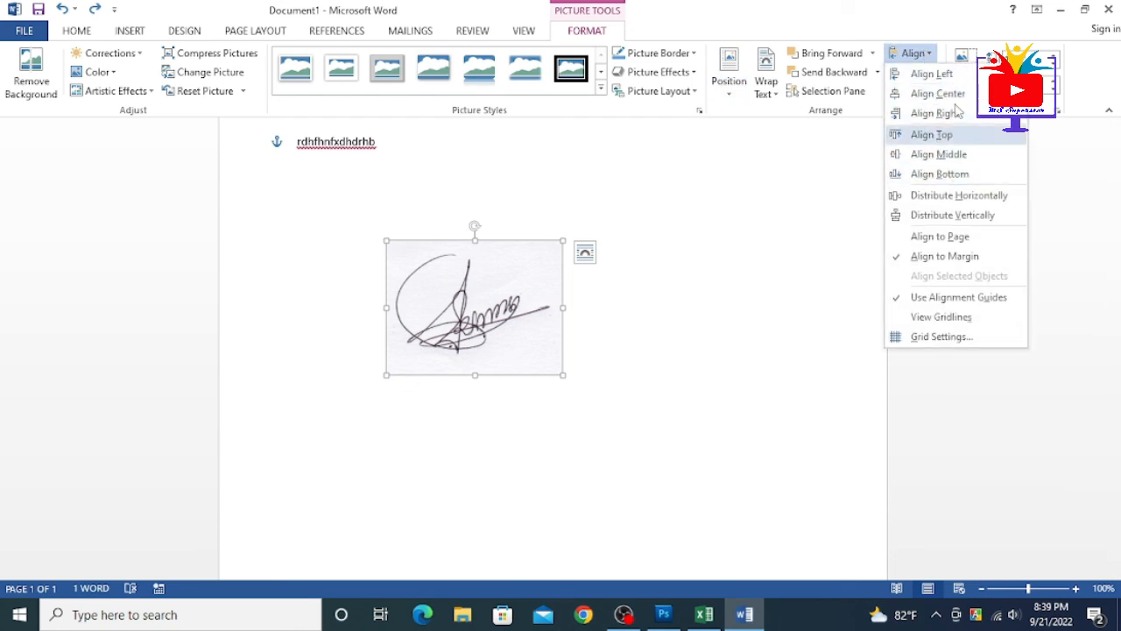
{"action": "left_click", "coordinate": [1092, 171]}
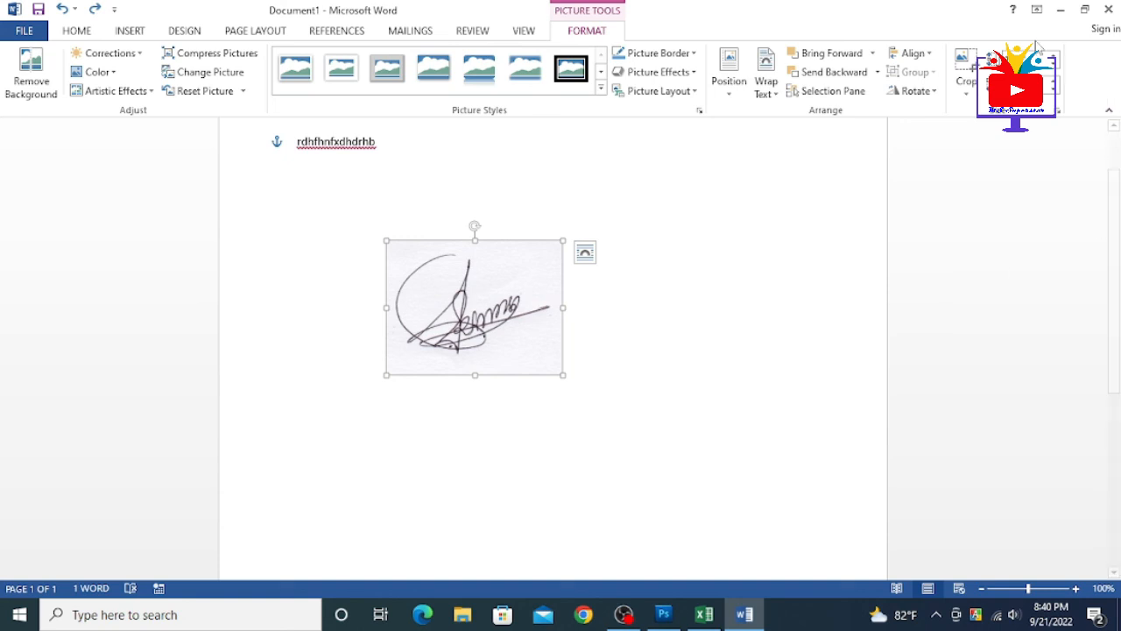
Restore the Word window to a smaller size, widen it and place it below Excel's picture formatting tools for comparison.
{"action": "left_click", "coordinate": [1085, 10]}
{"action": "left_click_drag", "start_coordinate": [692, 85], "coordinate": [681, 281]}
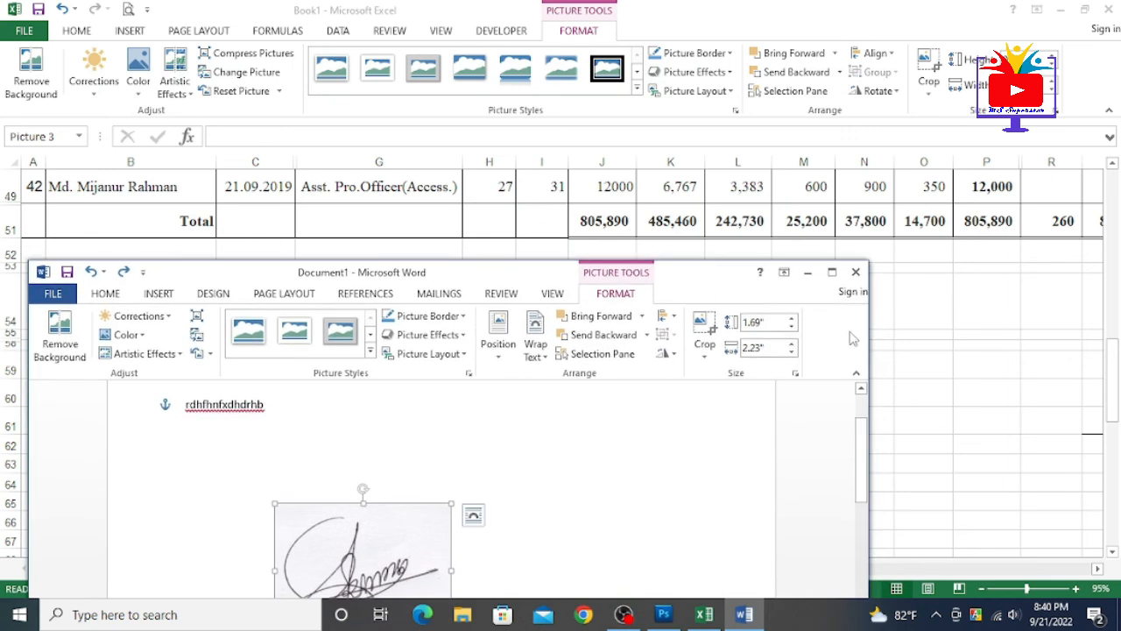
{"action": "left_click_drag", "start_coordinate": [870, 337], "coordinate": [1108, 313]}
{"action": "left_click_drag", "start_coordinate": [526, 281], "coordinate": [498, 173]}
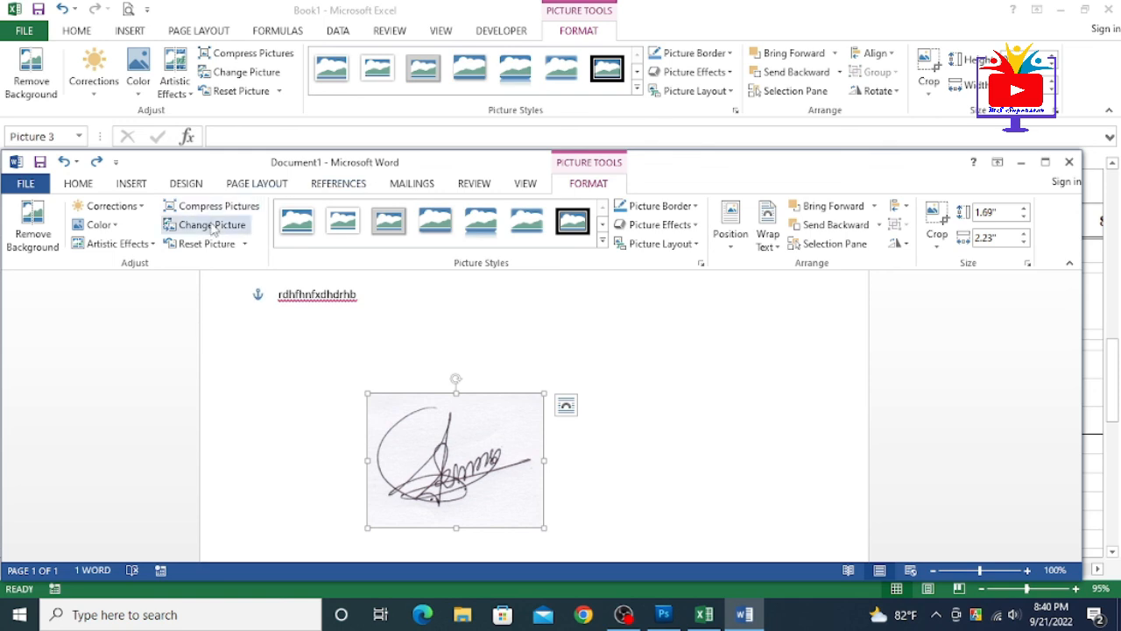